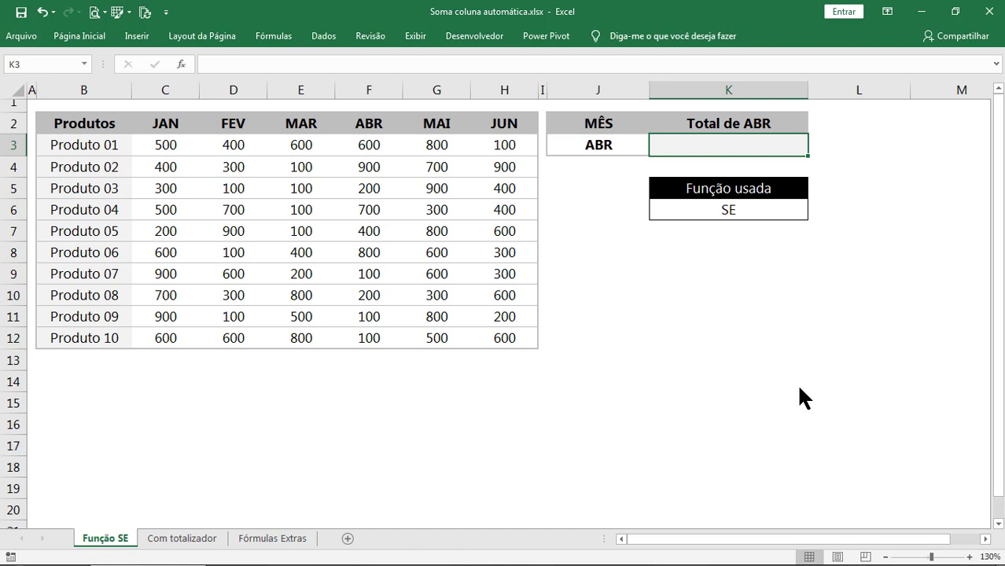
Check the ABR column sum, then change the month in J3 from ABR to JAN
click(600, 146)
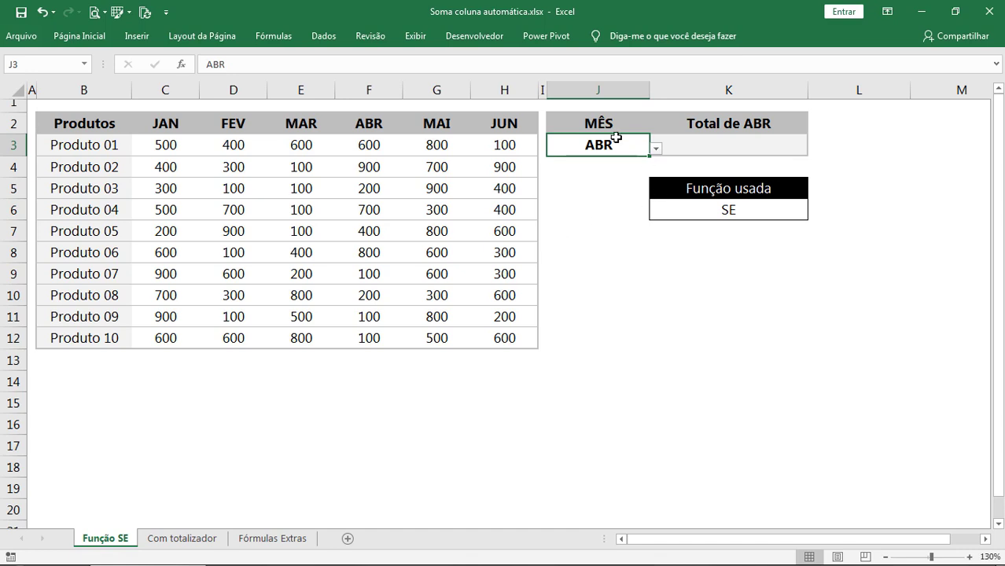
drag(373, 147, 375, 337)
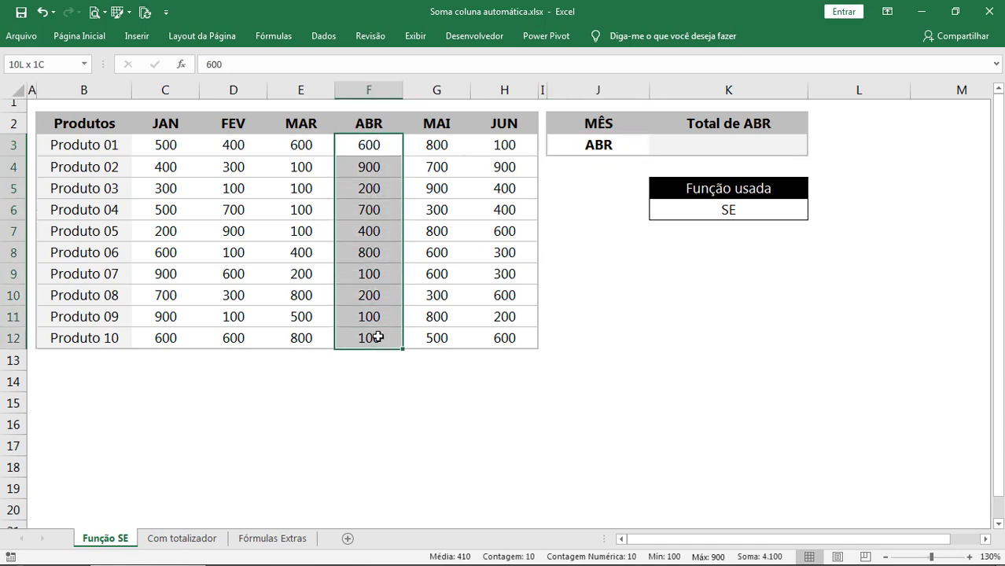
click(629, 145)
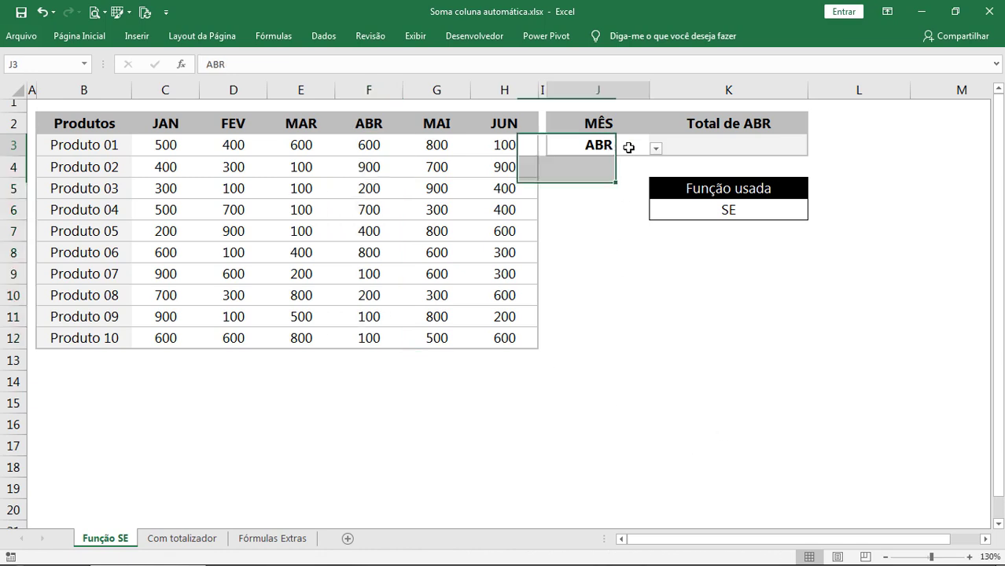
click(655, 148)
click(560, 162)
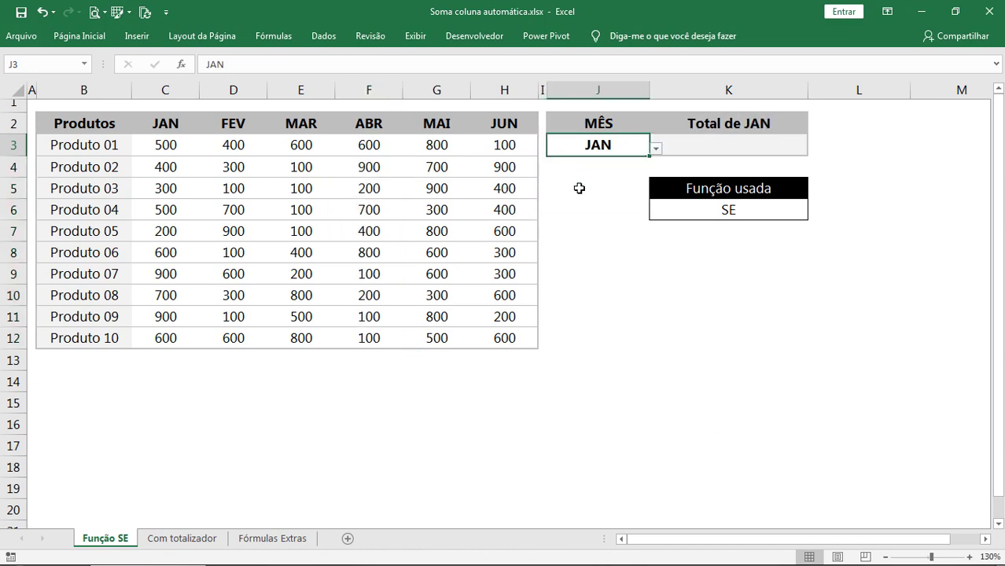
Select the JAN column values to see their sum, then point out the SE function label
drag(182, 146, 167, 338)
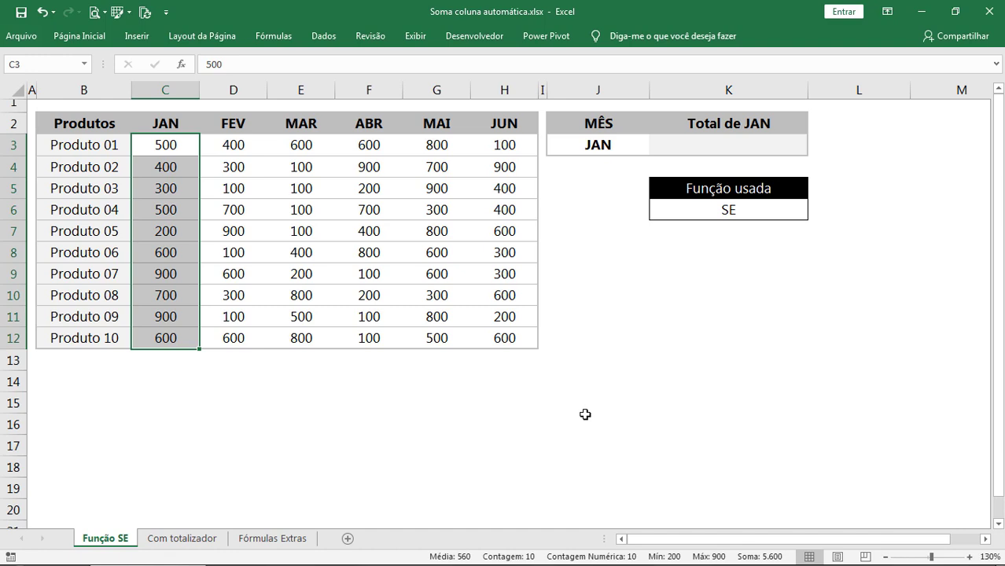
click(498, 253)
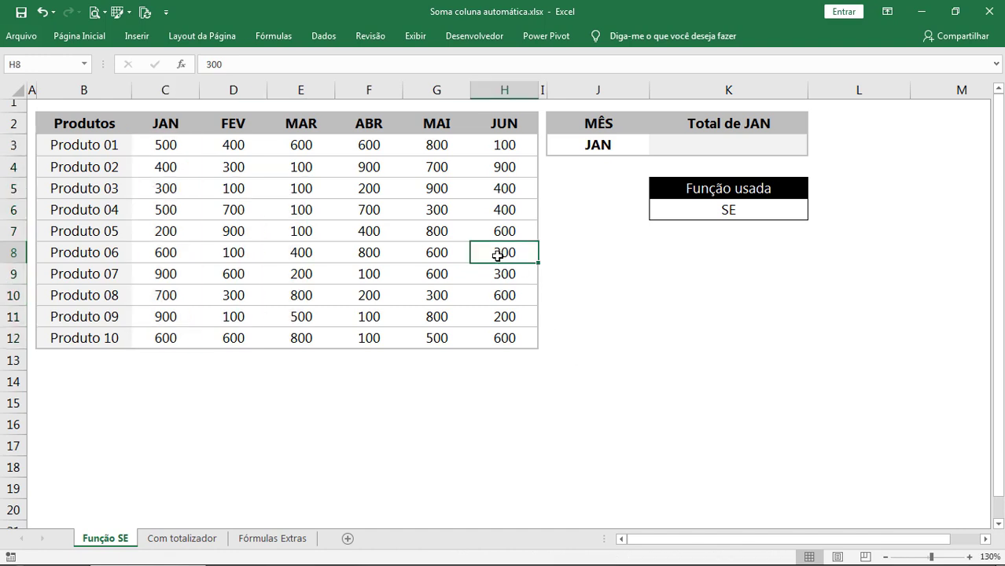
click(742, 213)
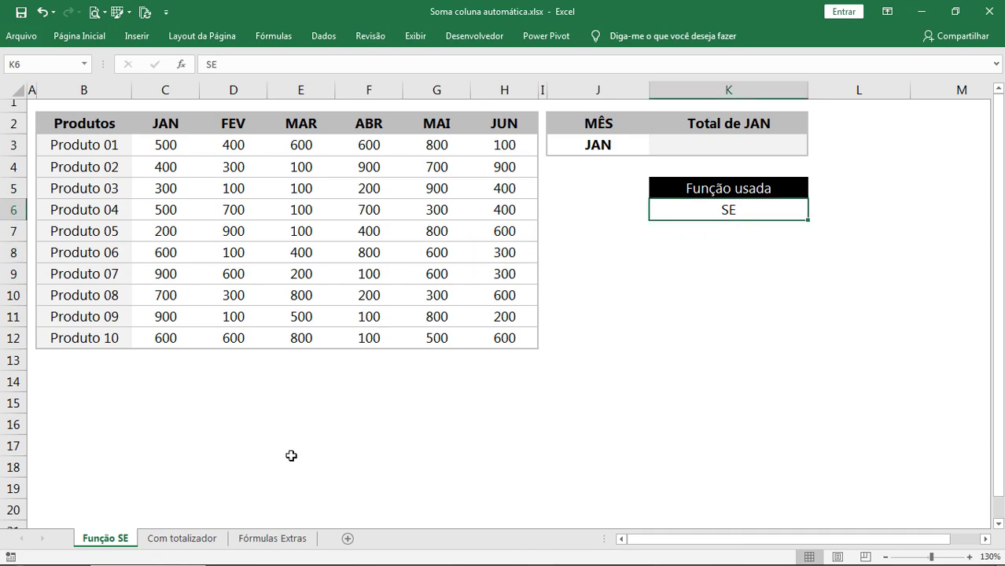
On Com totalizador, select the TOTAL row and the function list, then move to Fórmulas Extras
click(181, 538)
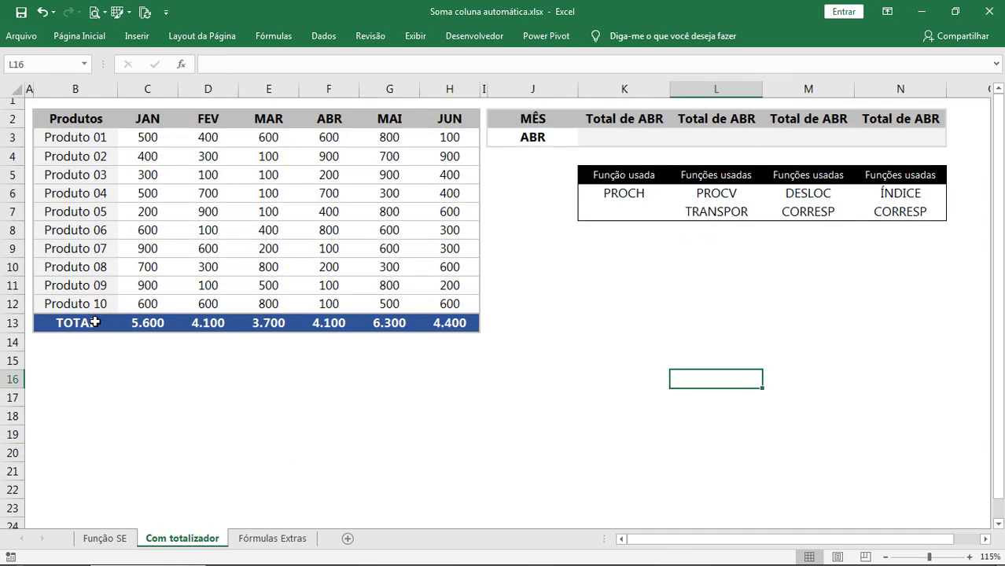
drag(88, 323, 439, 325)
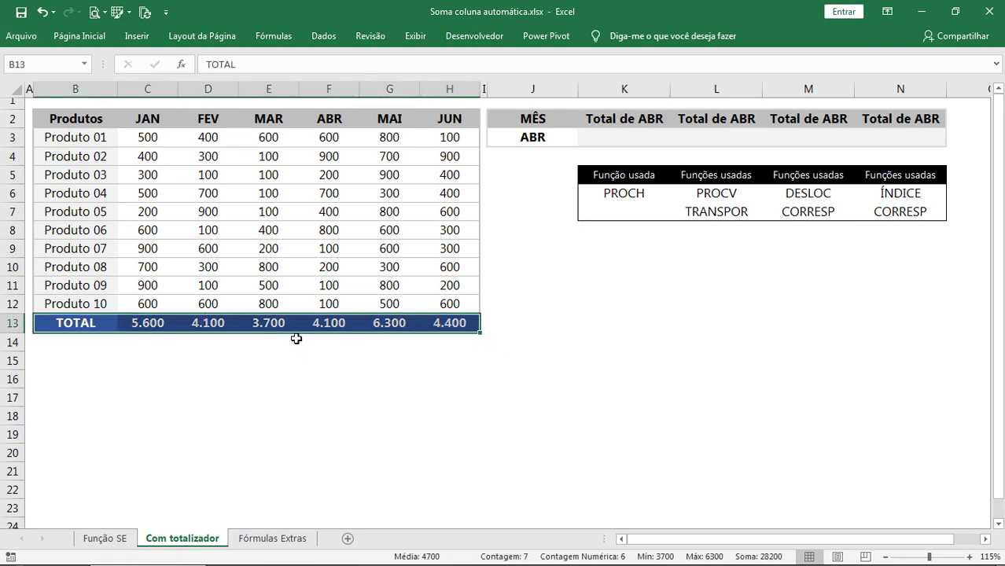
drag(621, 197, 898, 213)
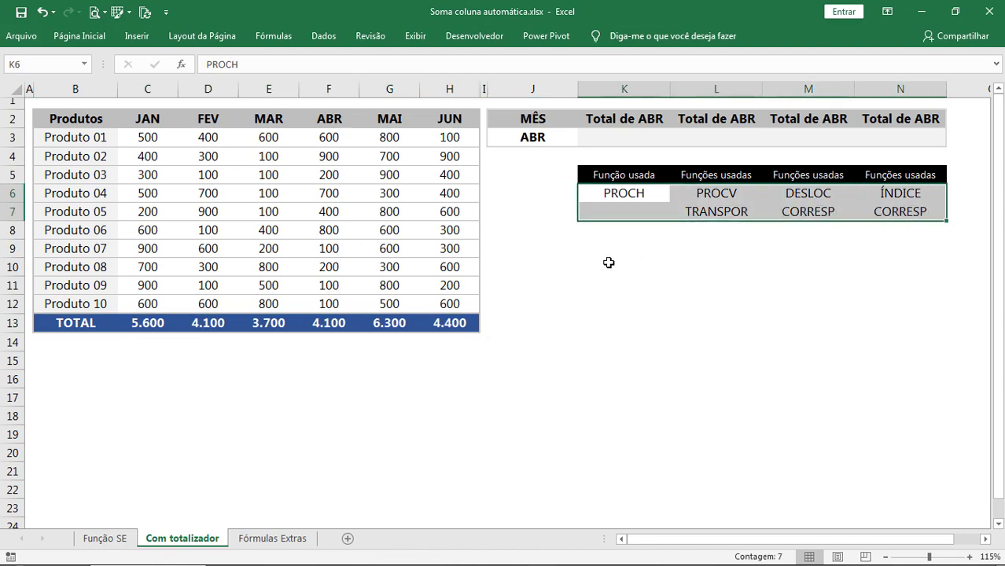
click(283, 541)
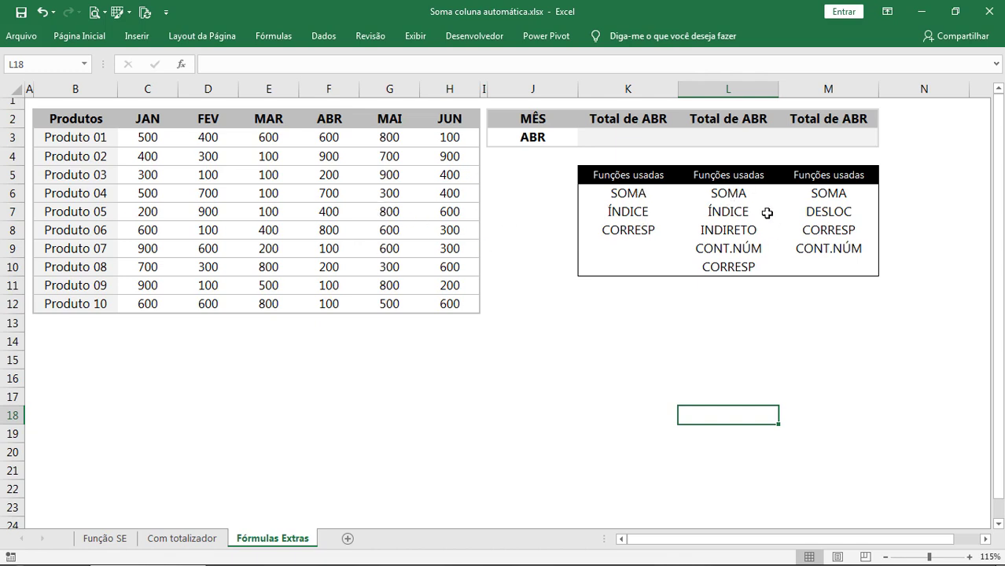
Back on Função SE, point out month cell J3 and the month headers from JAN to MAI
click(125, 540)
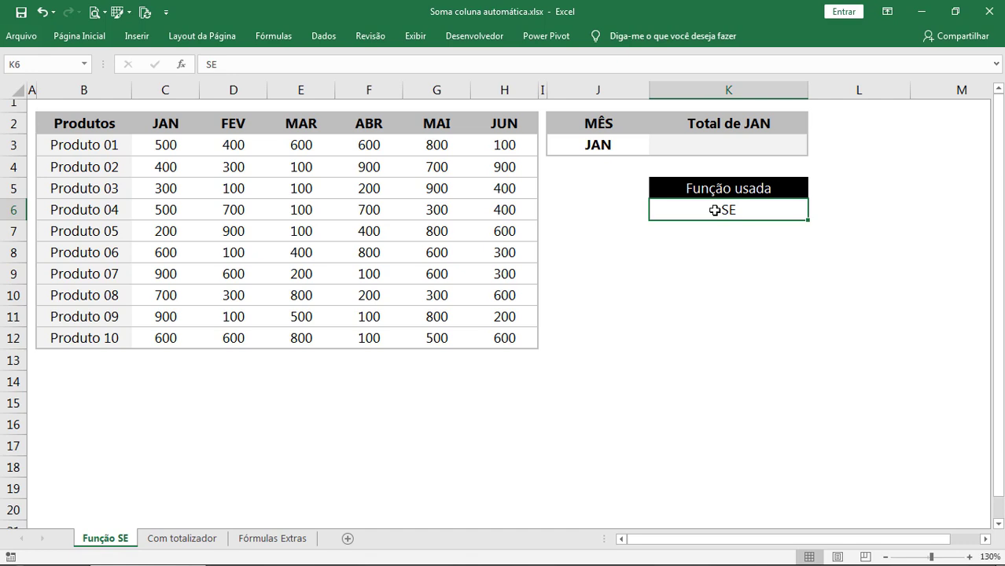
click(620, 148)
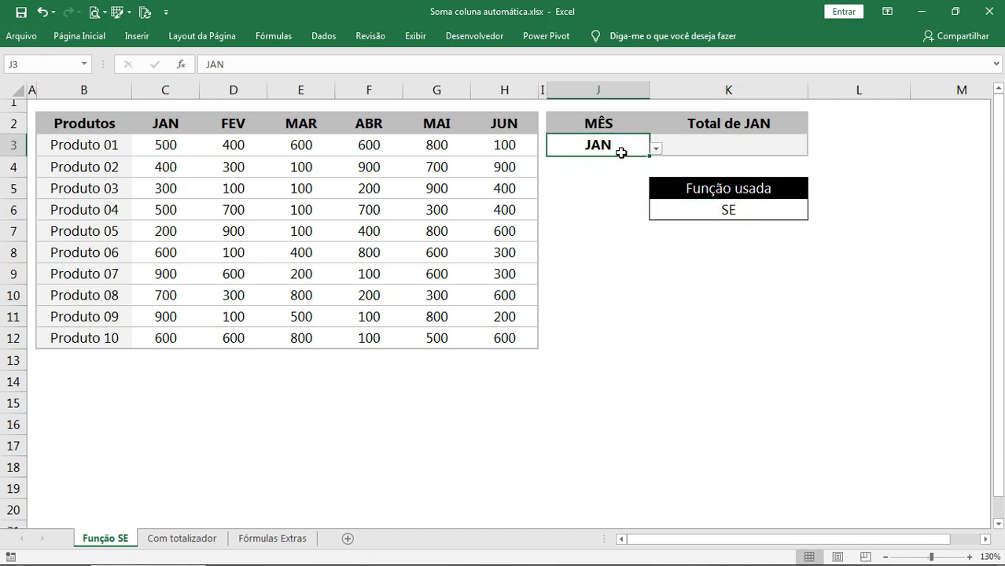
click(175, 126)
click(225, 125)
click(290, 124)
click(360, 123)
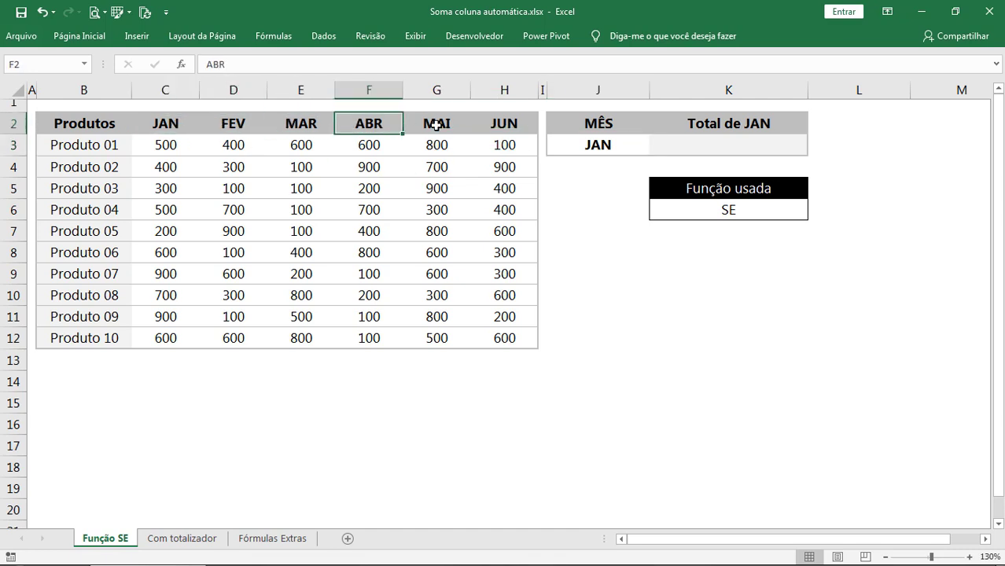
click(436, 125)
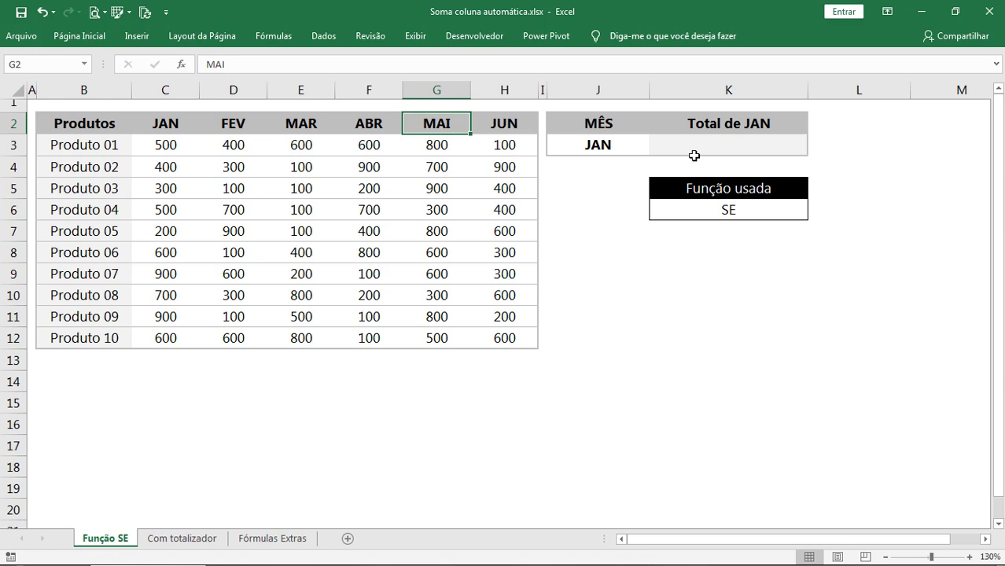
Start K3's formula as =SE(J3="JAN";SOMA(C3:C12);SE( ready for the next month condition
click(691, 148)
text(=)
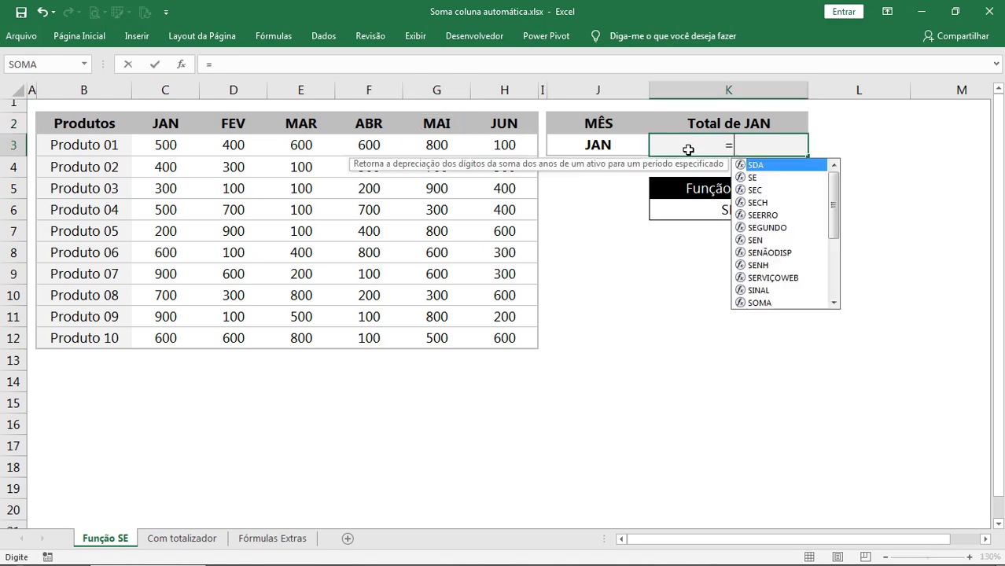
text(se)
key(Escape)
key(Escape)
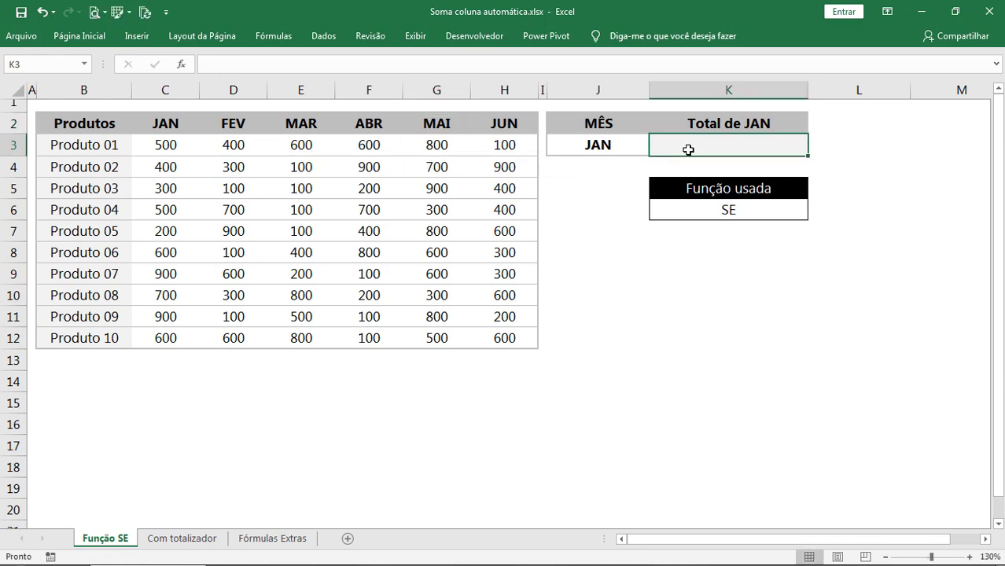
text(=se)
key(Tab)
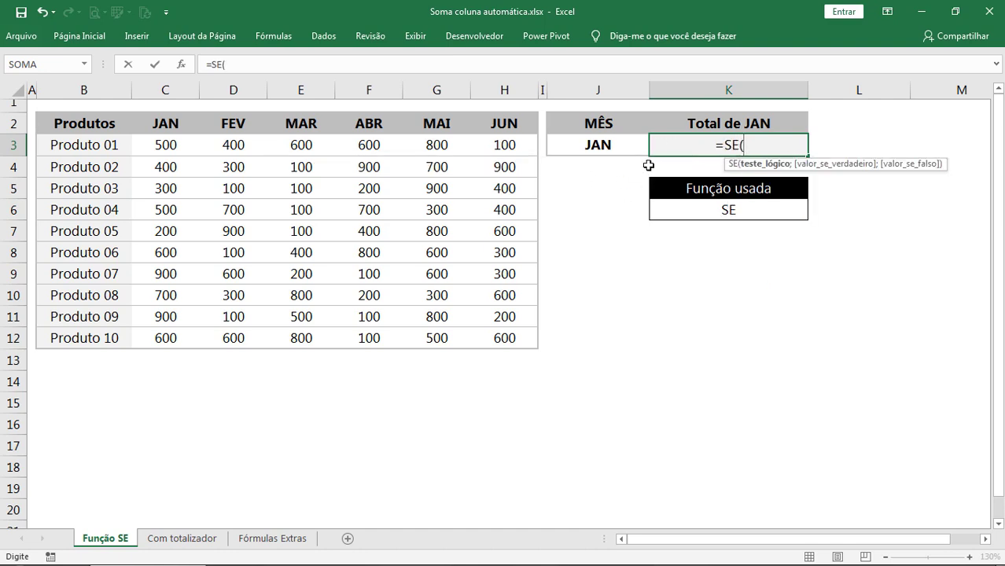
click(612, 146)
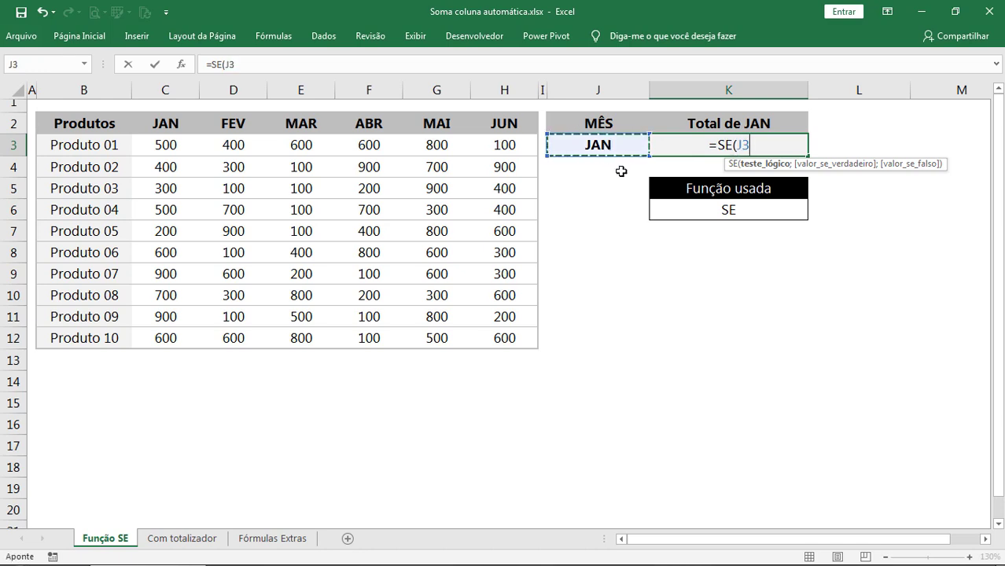
text(="jan)
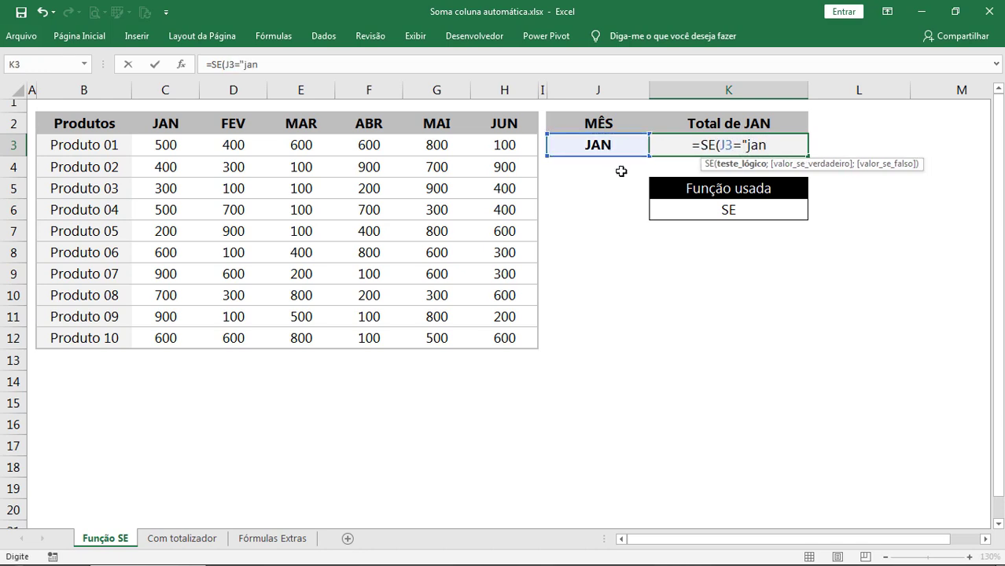
key(BackSpace)
key(BackSpace)
key(BackSpace)
text(JAN";)
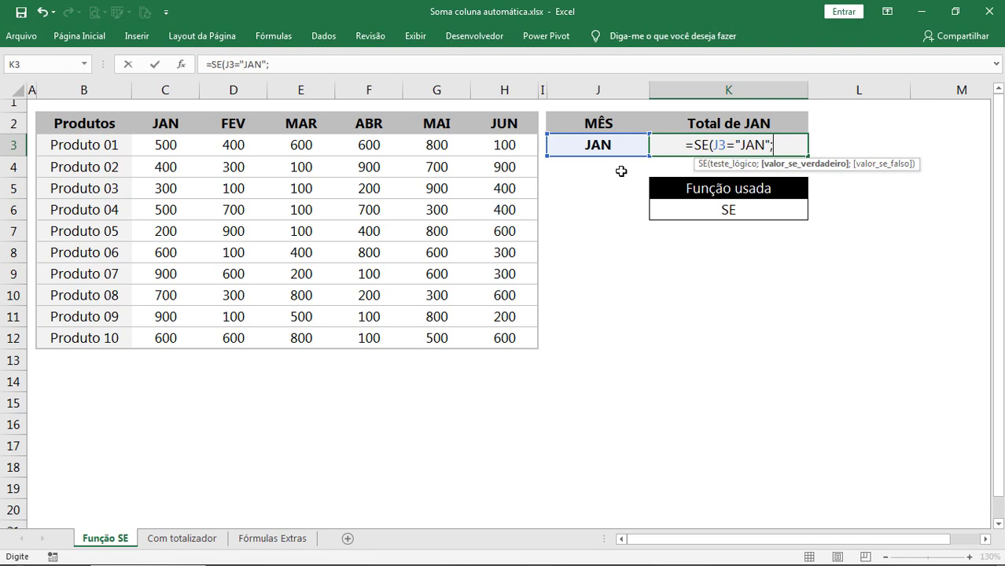
text(SOMA()
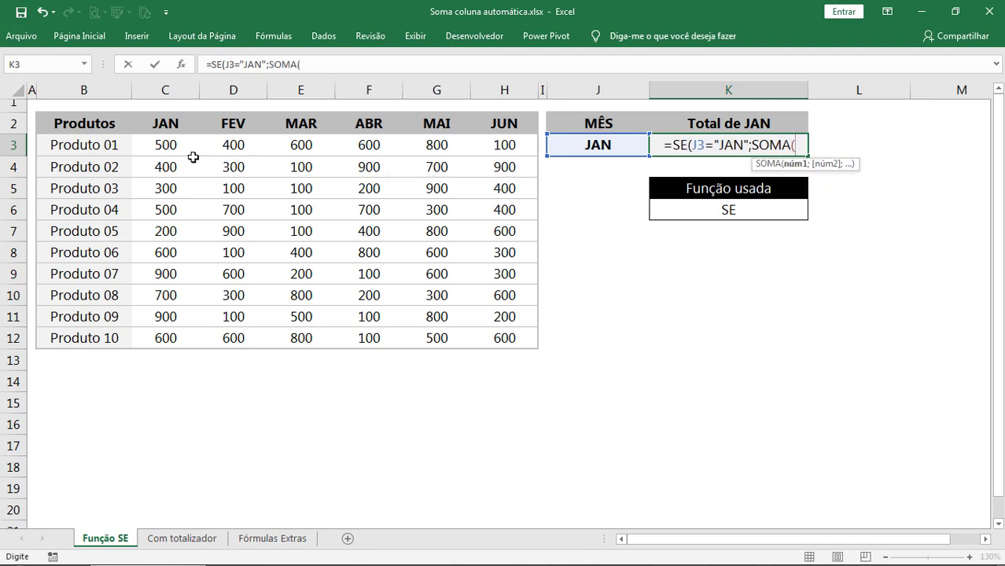
drag(181, 147, 187, 343)
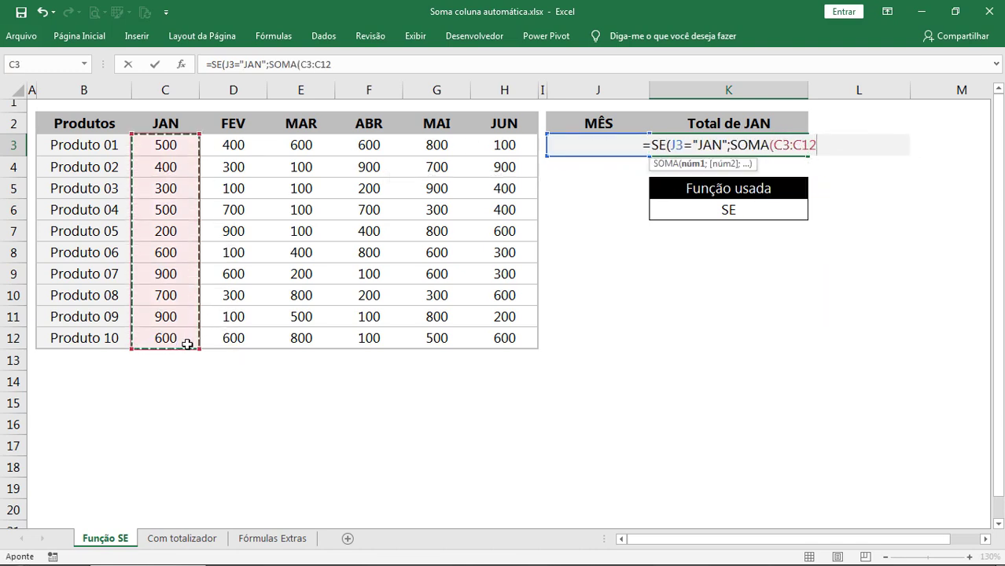
text(;)
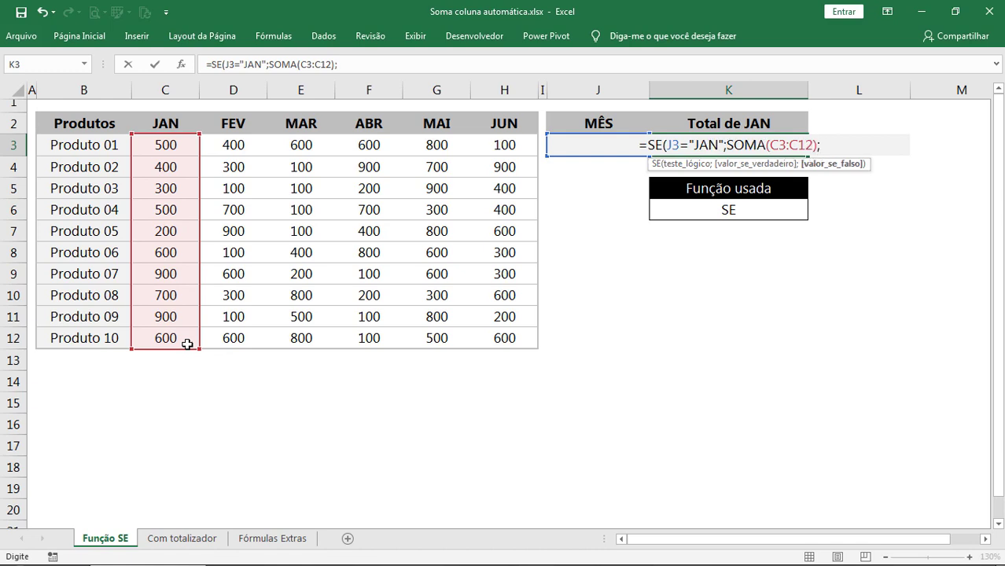
text(SE()
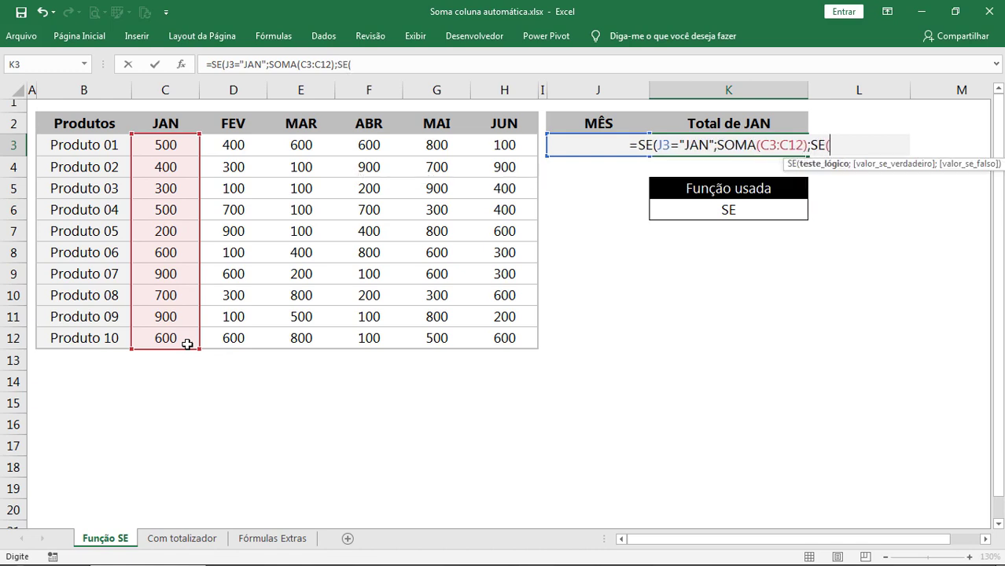
Add nested SE conditions for FEV, MAR and ABR summing D3:D12, E3:E12 and F3:F12
click(586, 152)
text(=")
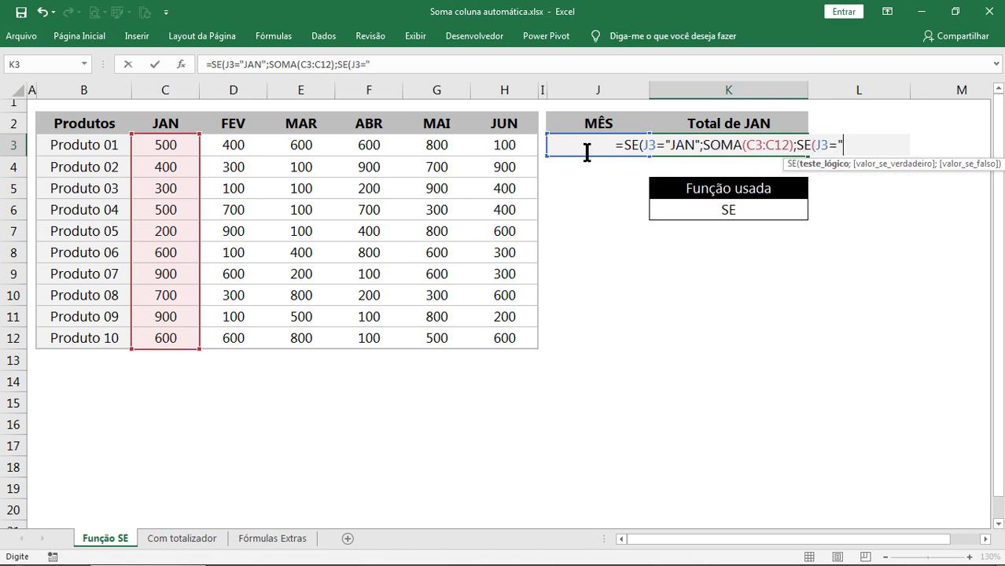
text(FEV")
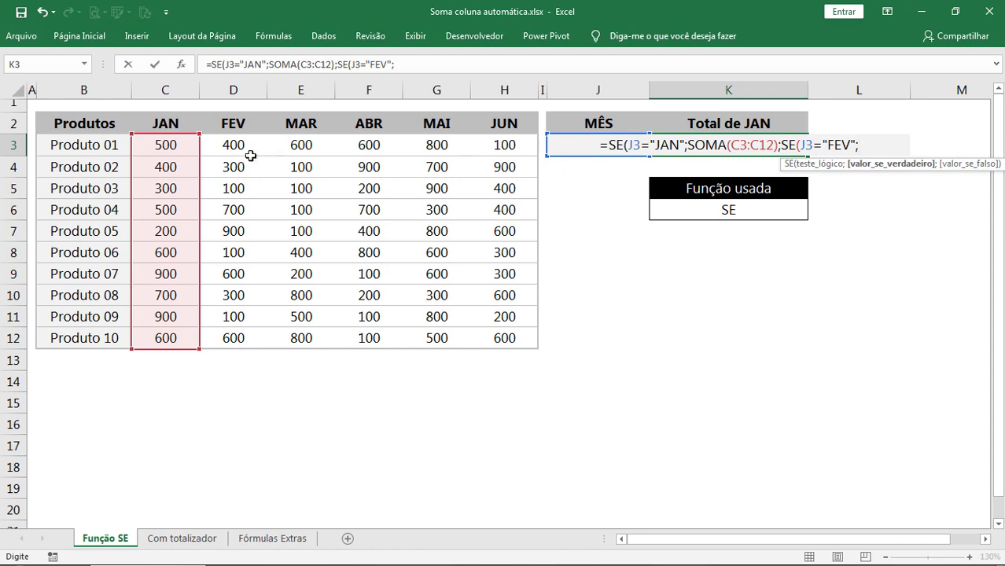
text(;SOMA()
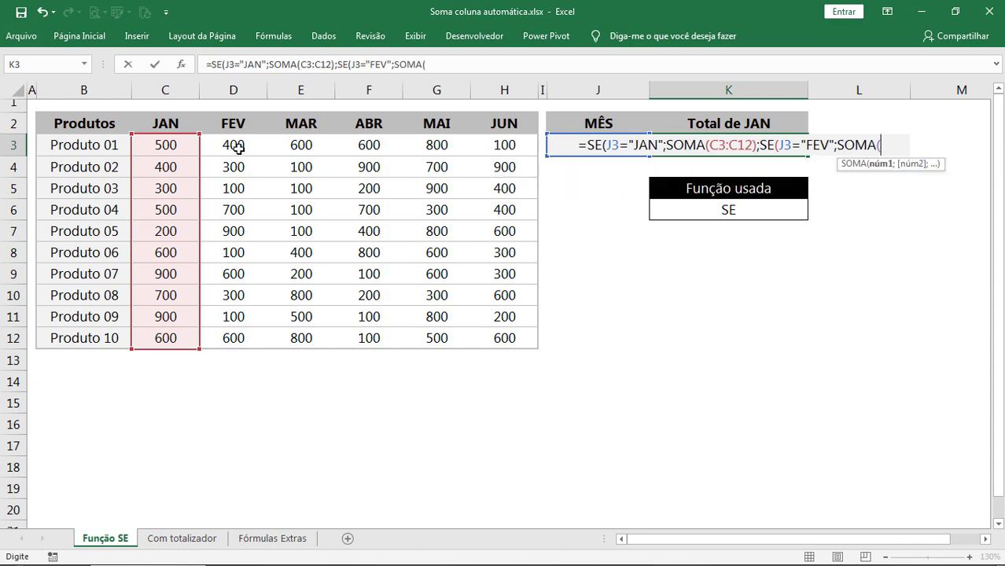
drag(239, 148, 233, 338)
text())
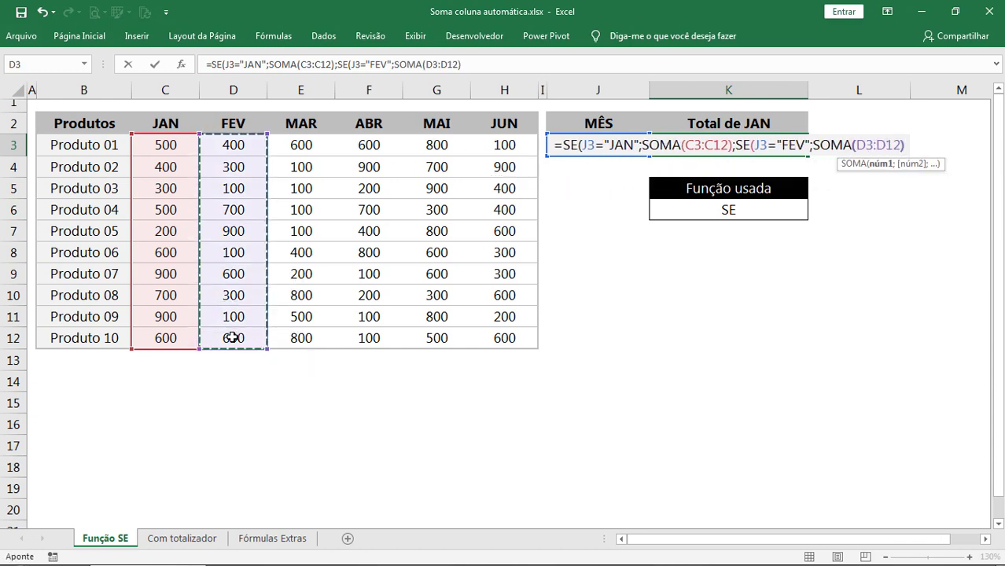
text(;SE()
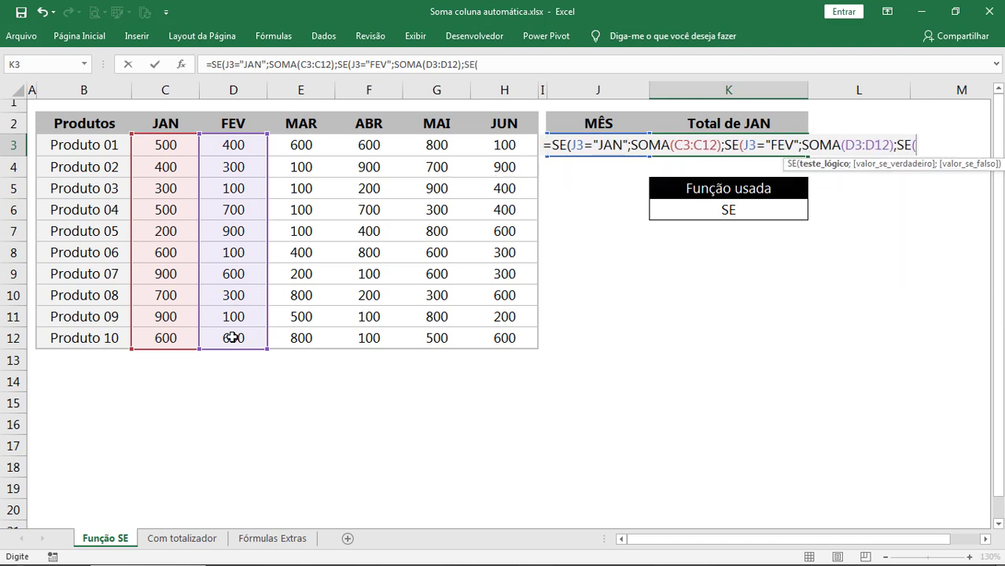
text(J3)
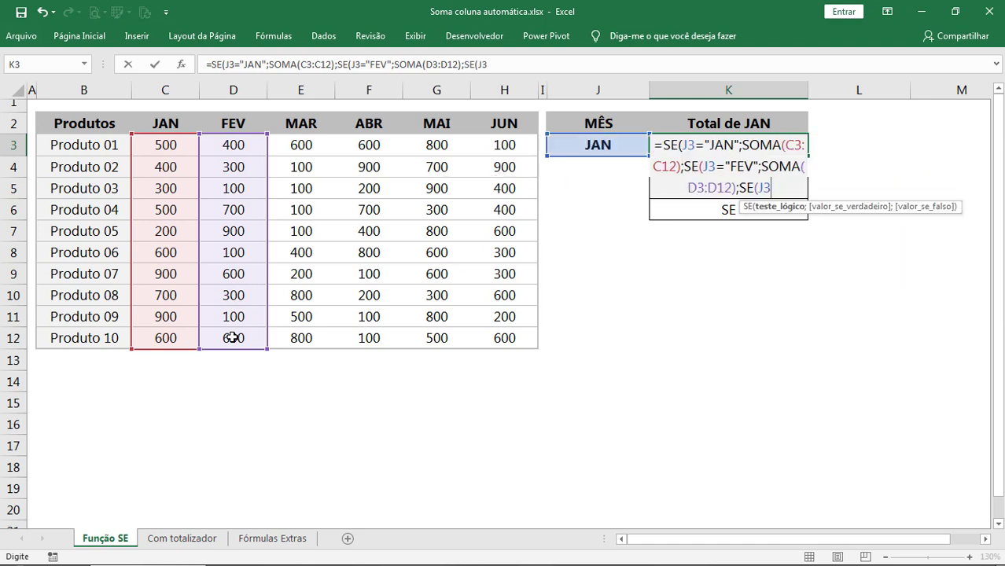
text(=")
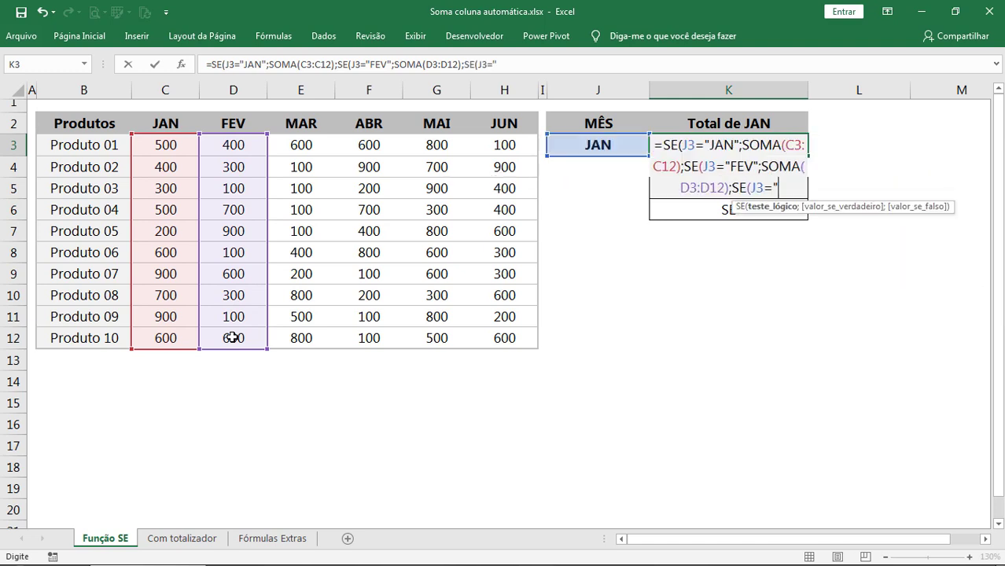
text(MAR";)
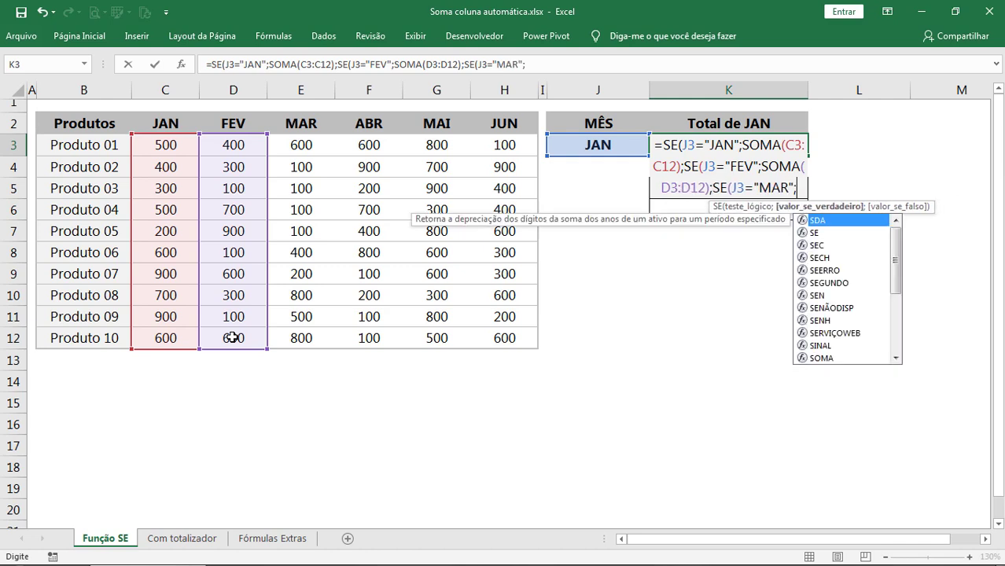
text(SOMA()
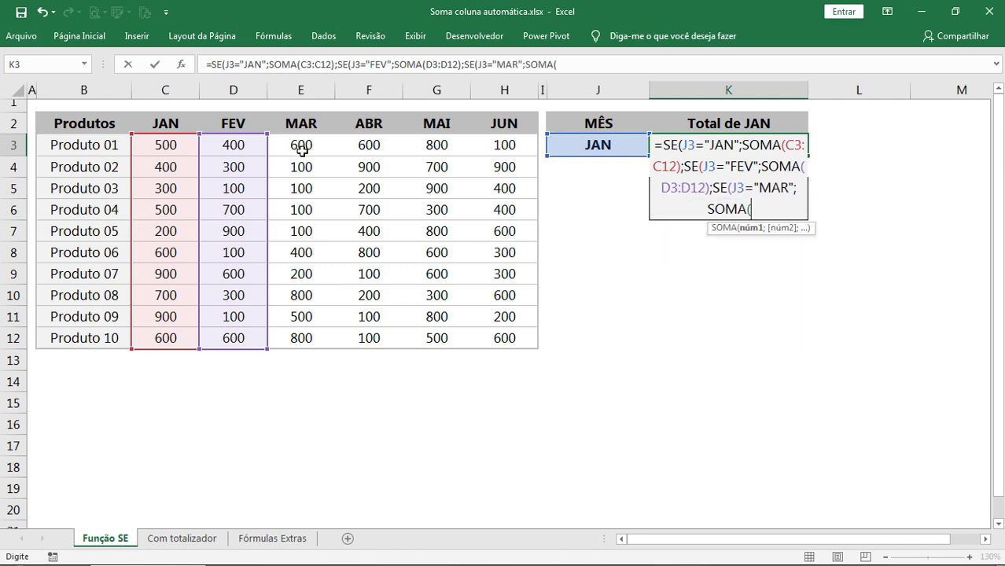
drag(301, 144, 302, 340)
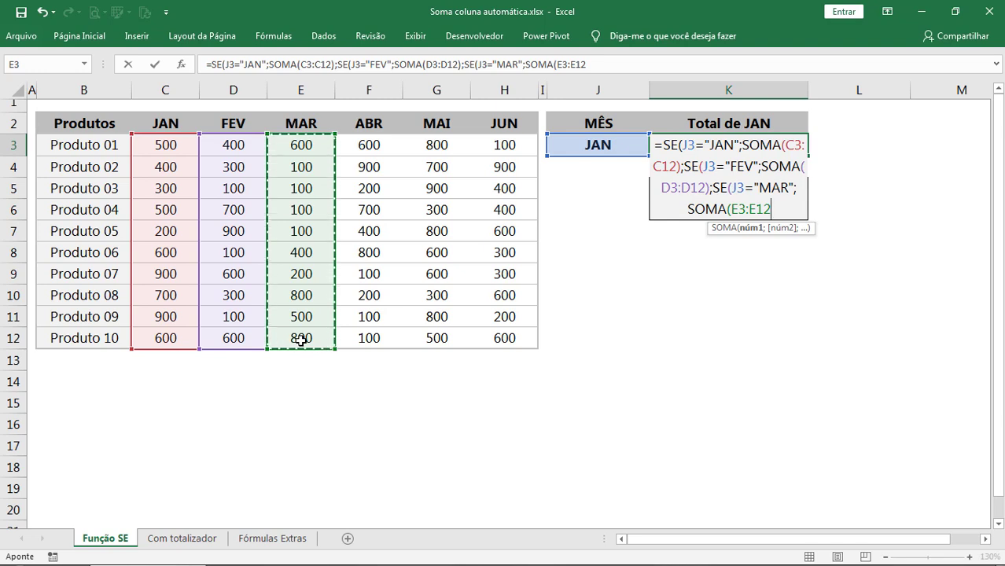
text();SE()
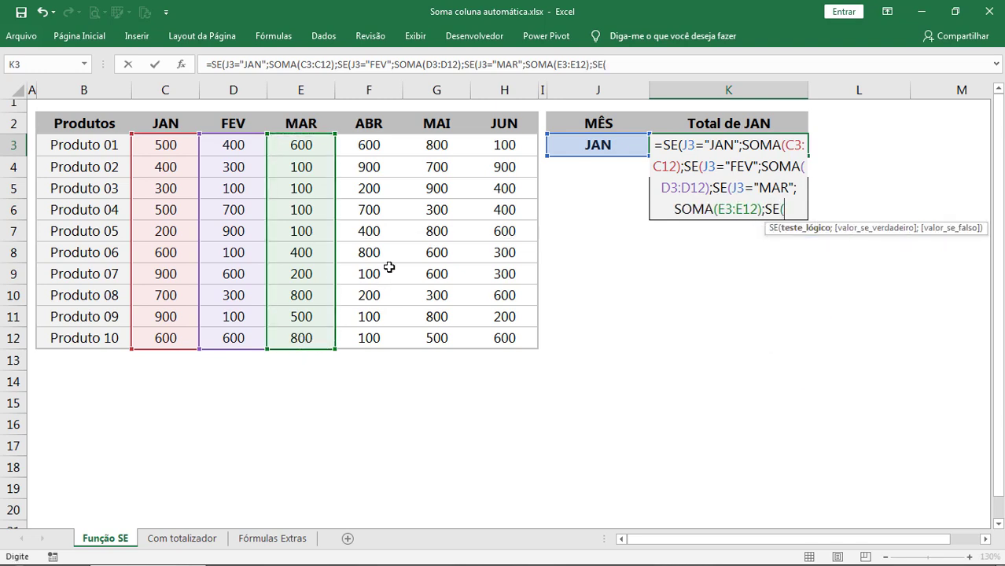
text(J3)
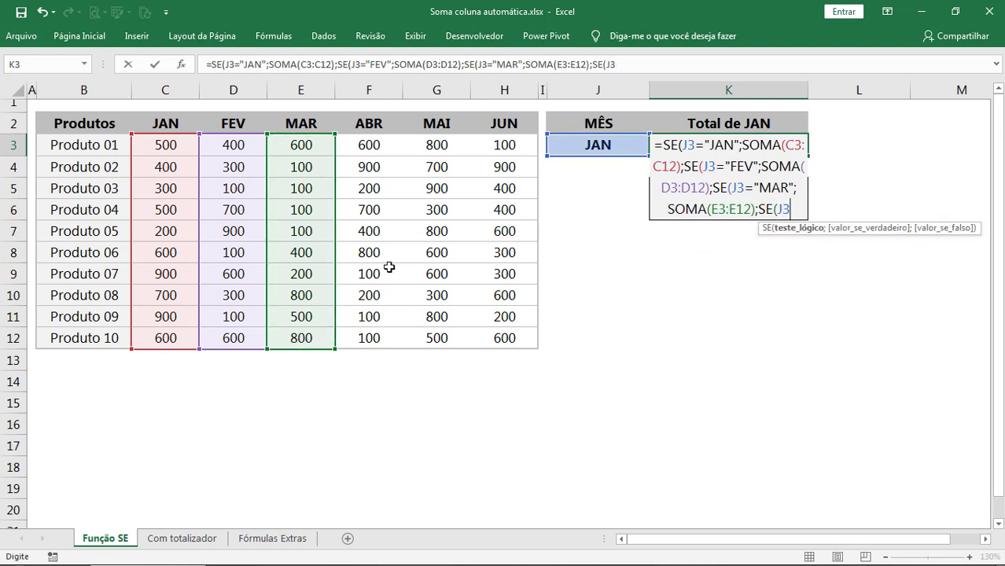
text(=")
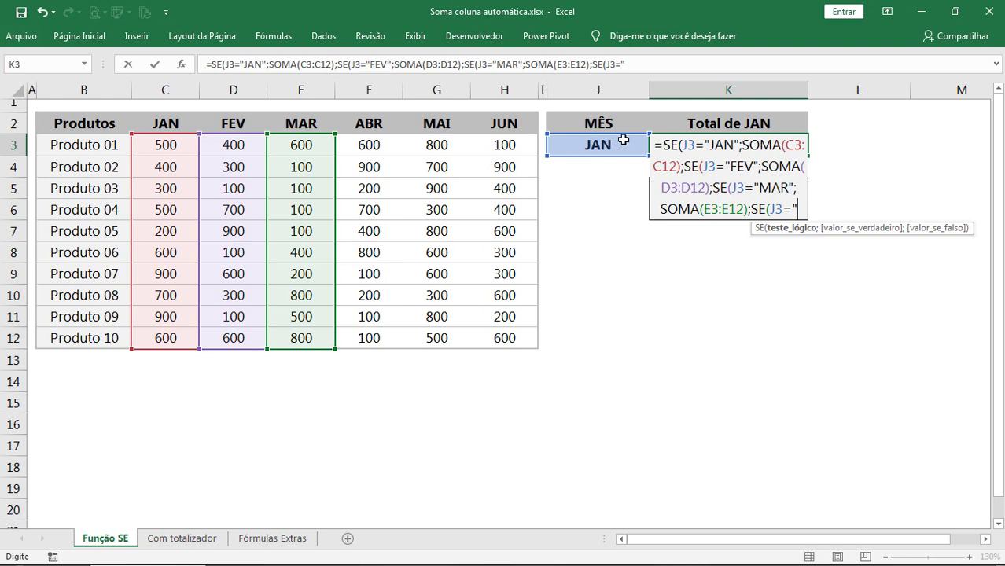
text(ABR)
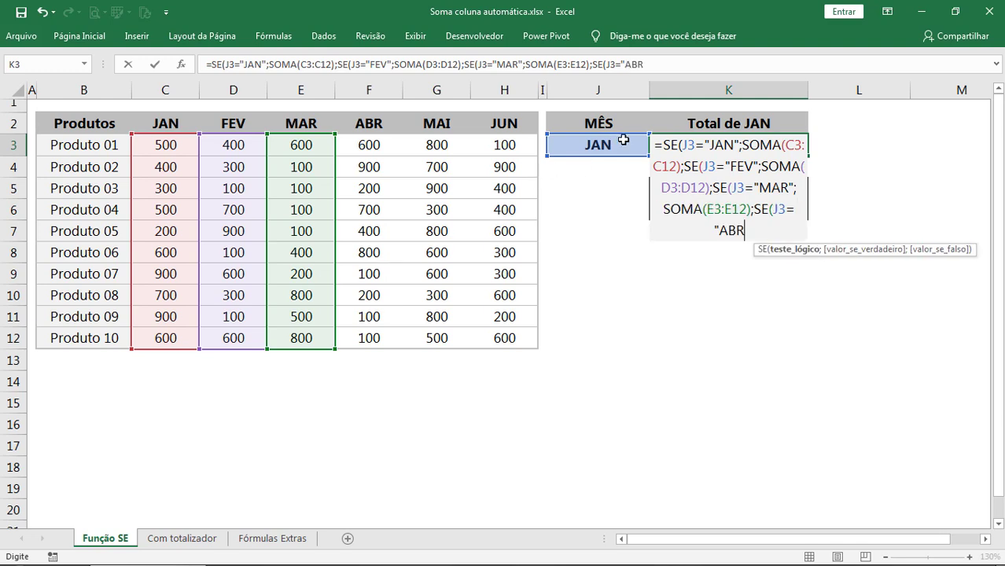
text(";S)
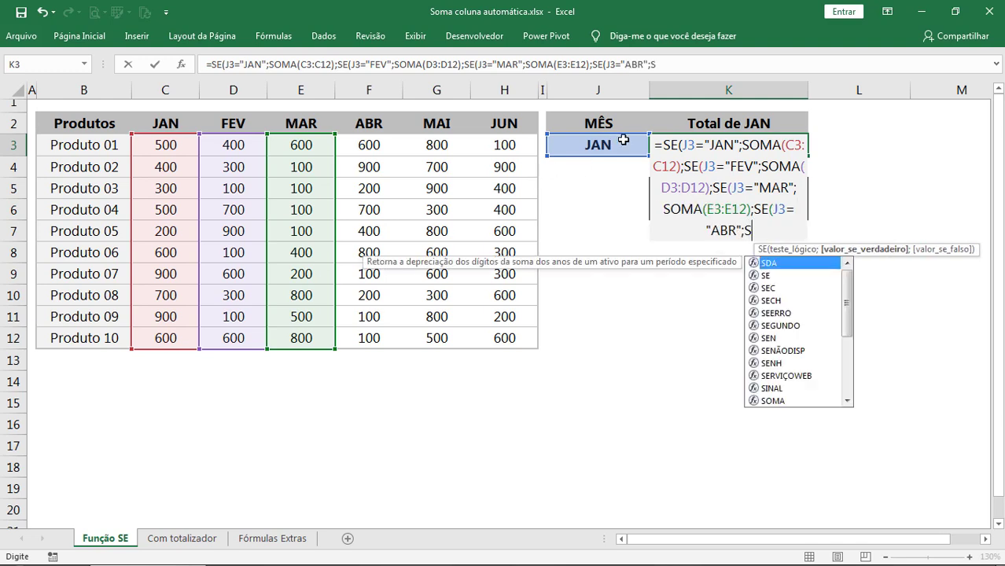
text(OMA()
drag(373, 141, 371, 336)
Add the MAI condition (G3:G12) and the default JUN sum (H3:H12), close parentheses and enter, showing 5.600
text();)
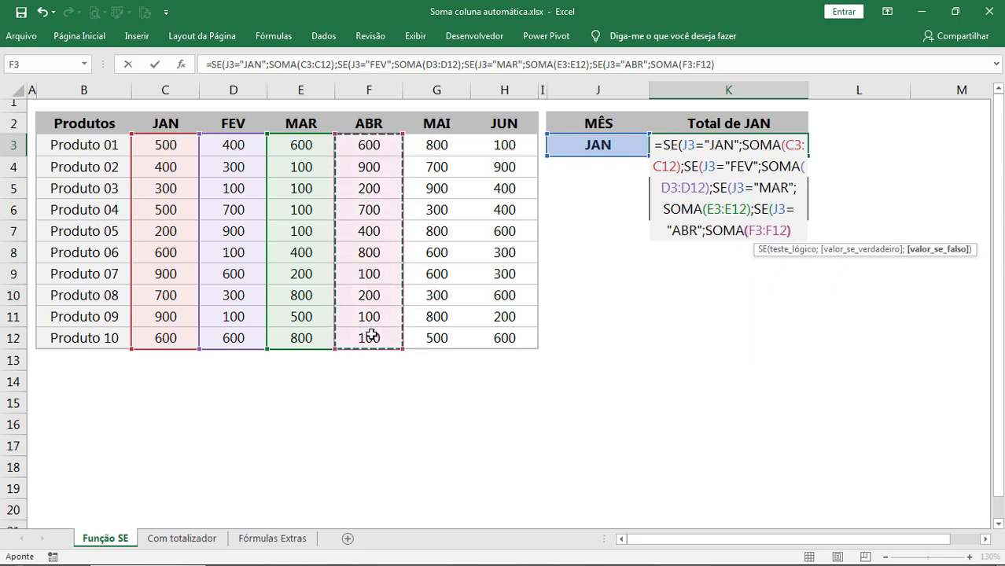
text(SE(J)
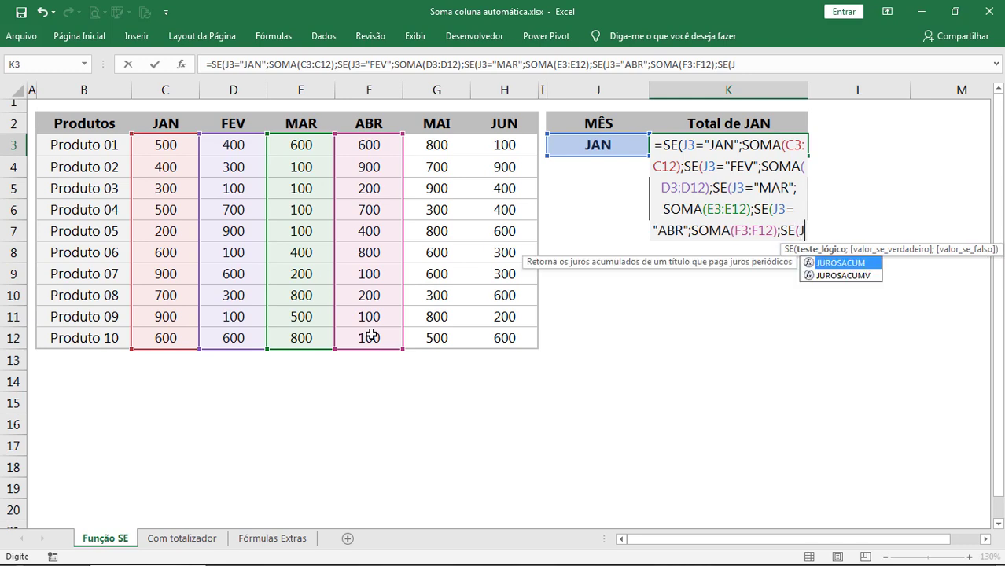
text(3="MAI")
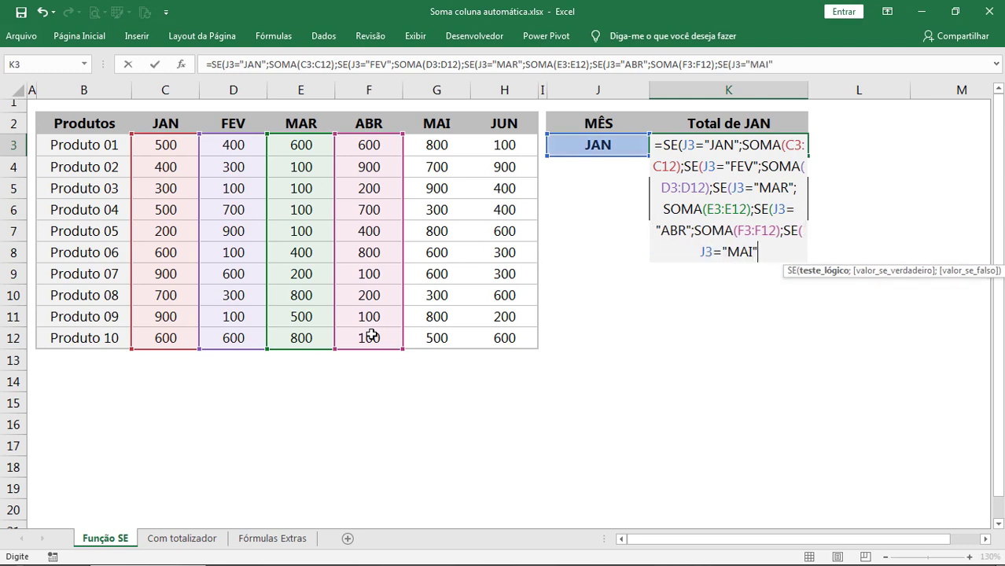
text(;SOMA()
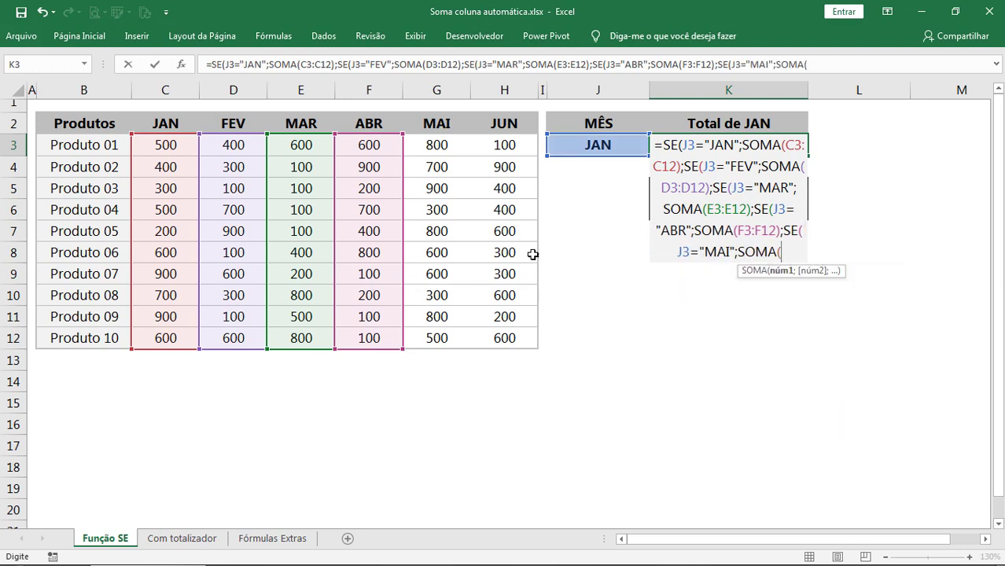
drag(442, 153, 439, 337)
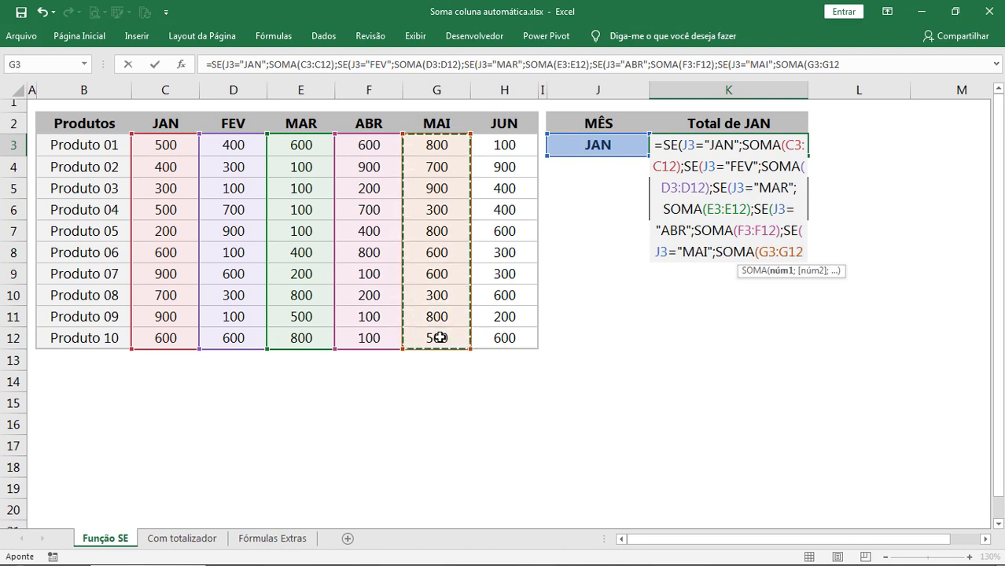
text())
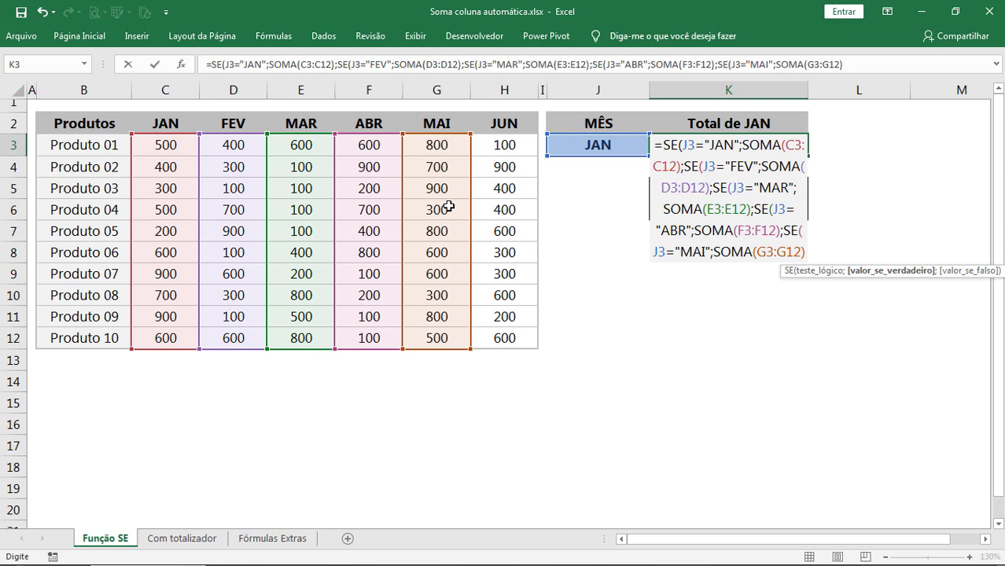
text(;SOMA)
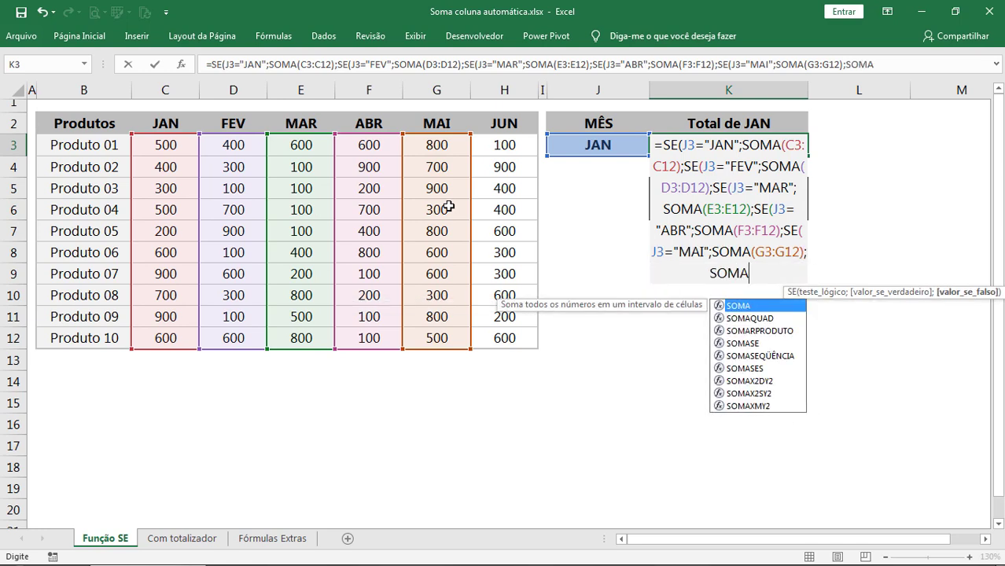
text(()
drag(508, 144, 509, 336)
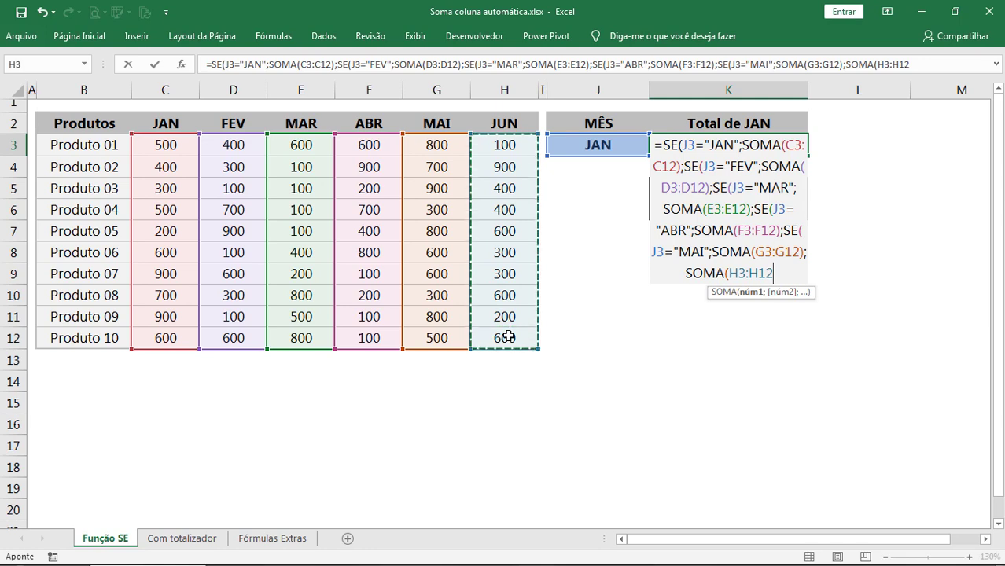
text()))))
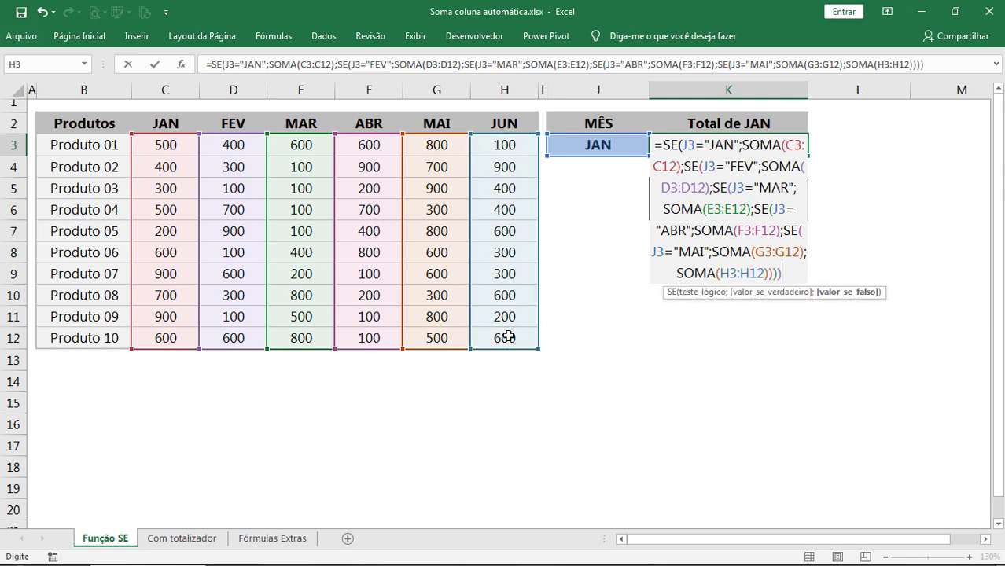
text()))
key(Return)
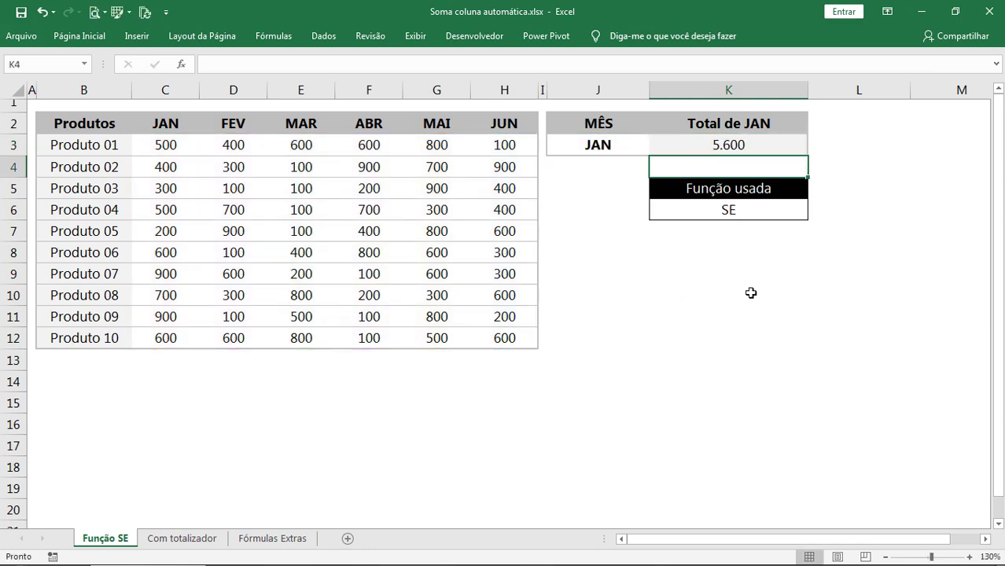
Confirm JAN sums to 5.600, then switch J3 to JUN and verify H3:H12 totals 4.400
click(746, 146)
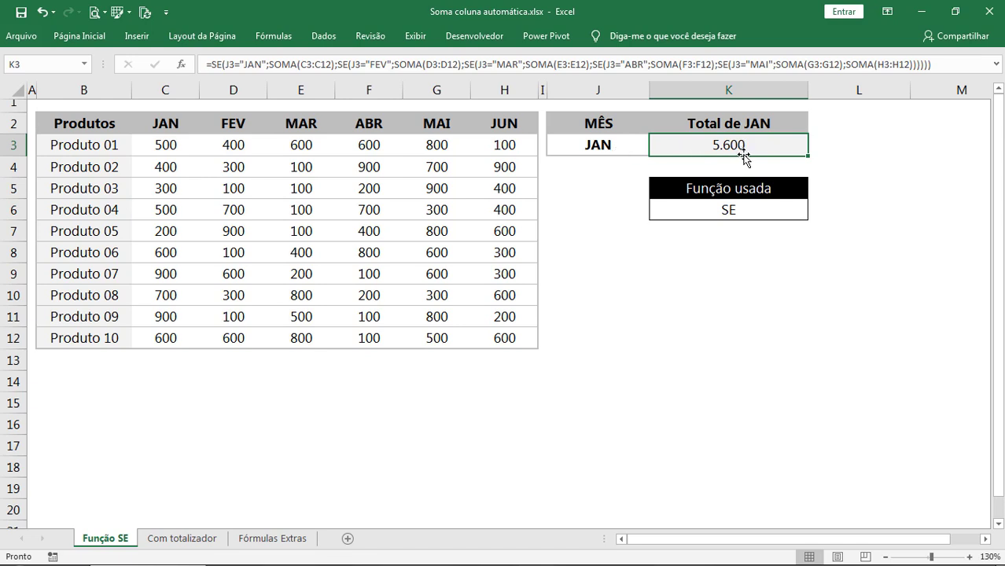
mouse_move(179, 145)
mouse_down()
mouse_move(177, 307)
mouse_move(189, 336)
mouse_up()
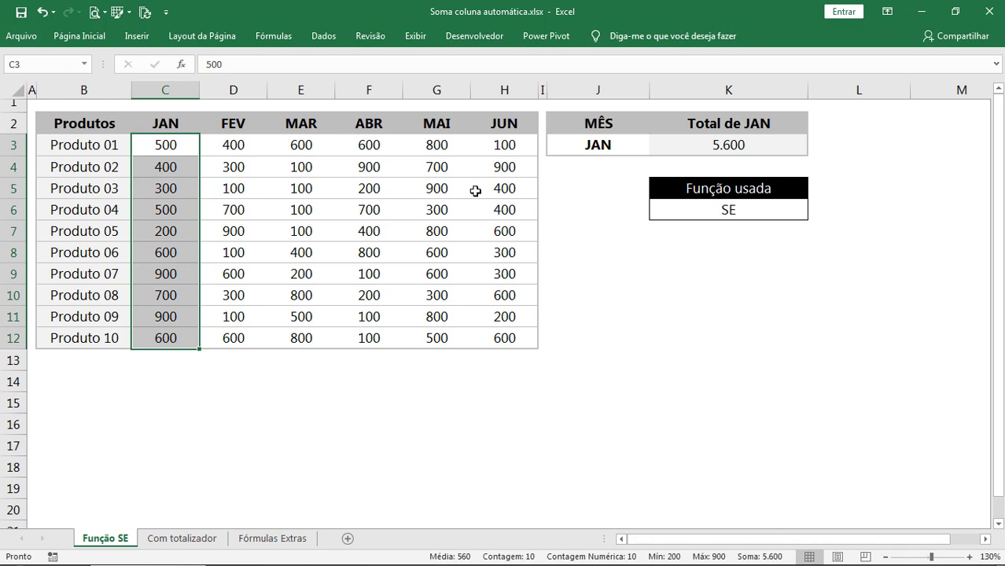
click(586, 149)
click(655, 149)
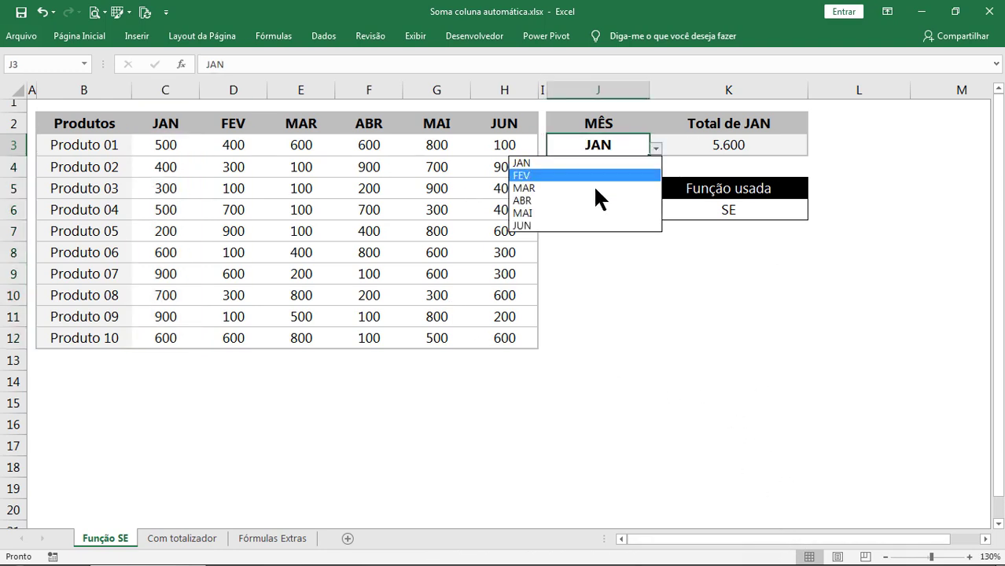
click(553, 226)
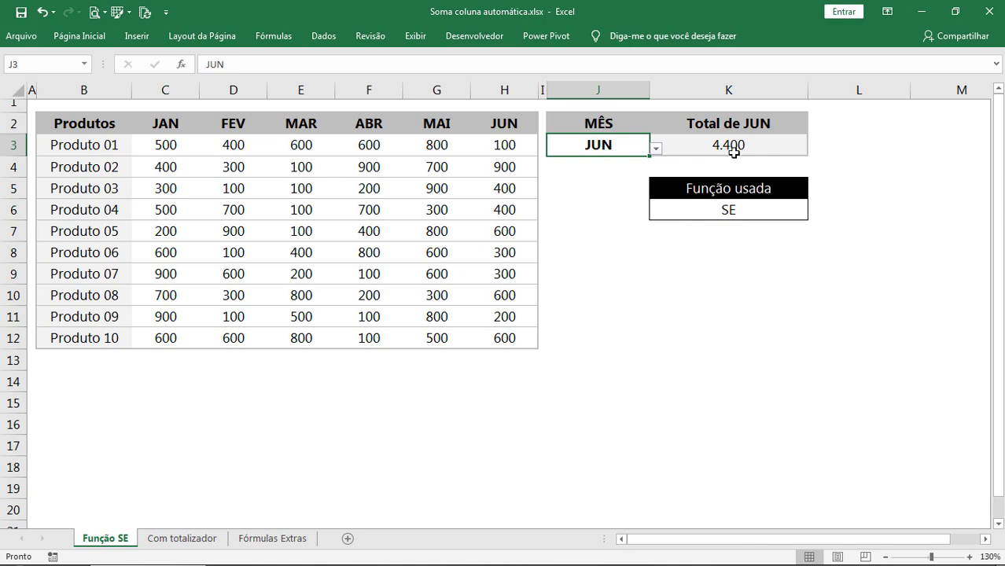
drag(504, 148, 505, 340)
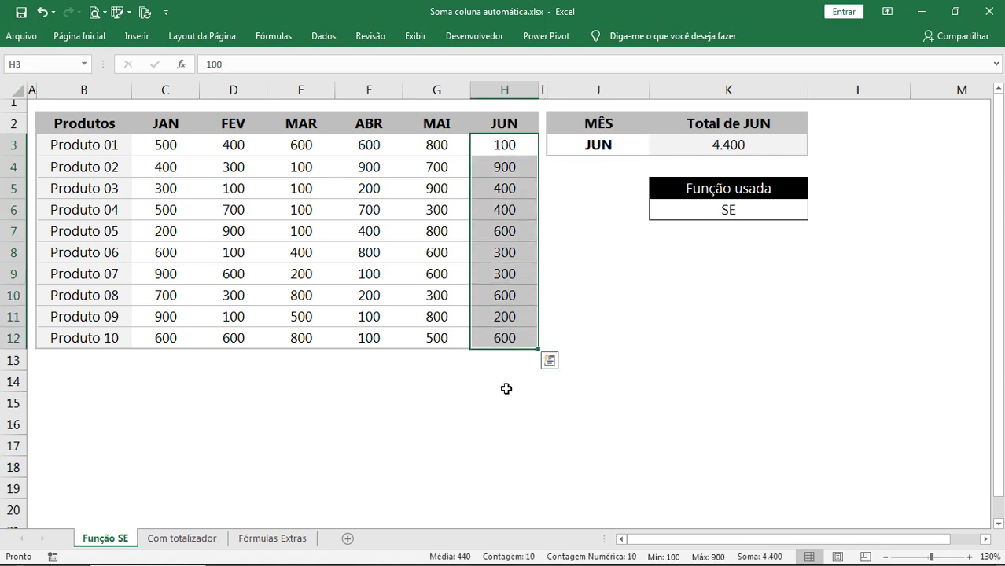
On Com totalizador, inspect the row 13 TOTAL SOMA formulas and sales values, then select K3
click(181, 541)
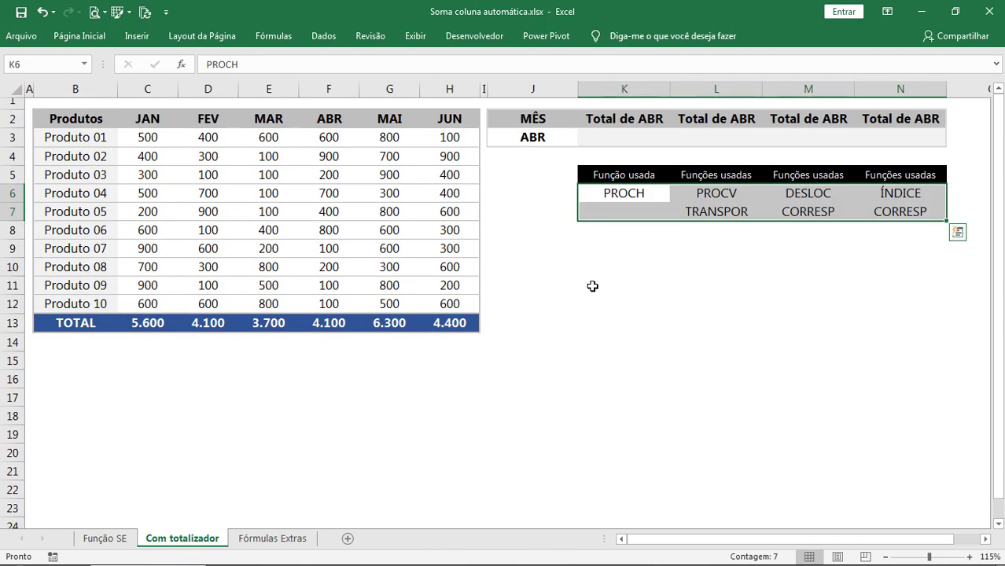
drag(62, 324, 449, 326)
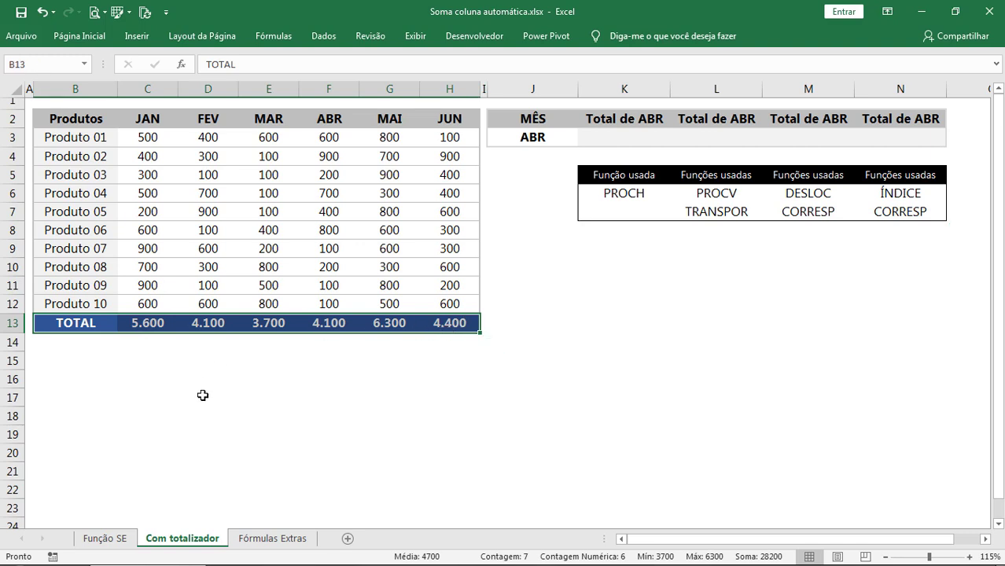
drag(142, 328, 430, 327)
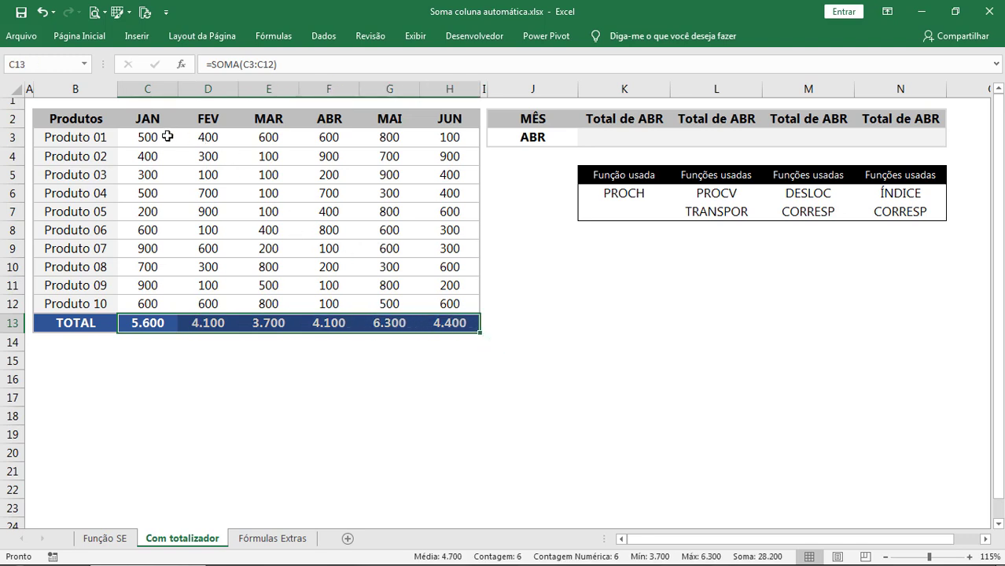
mouse_move(165, 137)
mouse_down()
mouse_move(388, 173)
mouse_move(452, 234)
mouse_move(446, 302)
mouse_up()
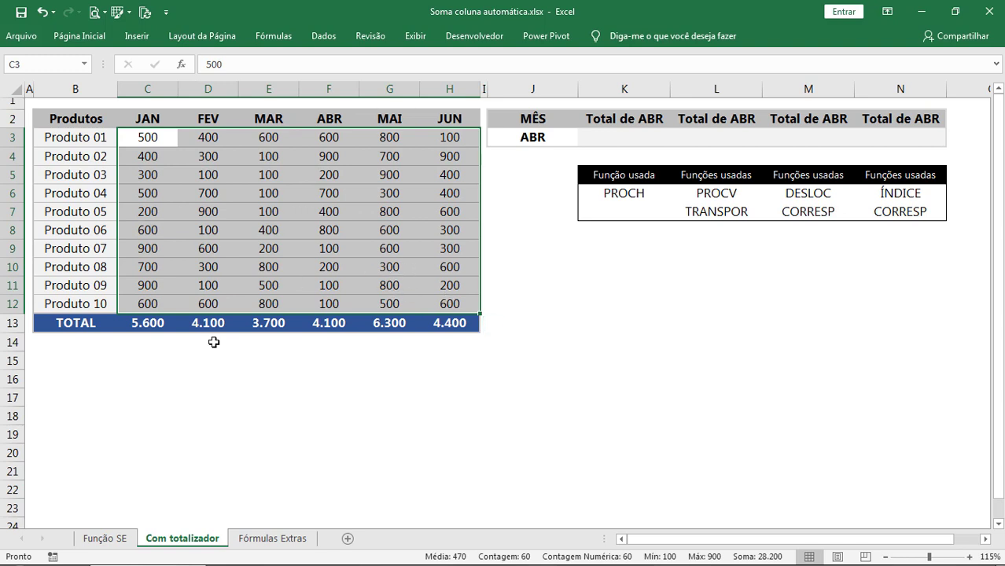
click(149, 323)
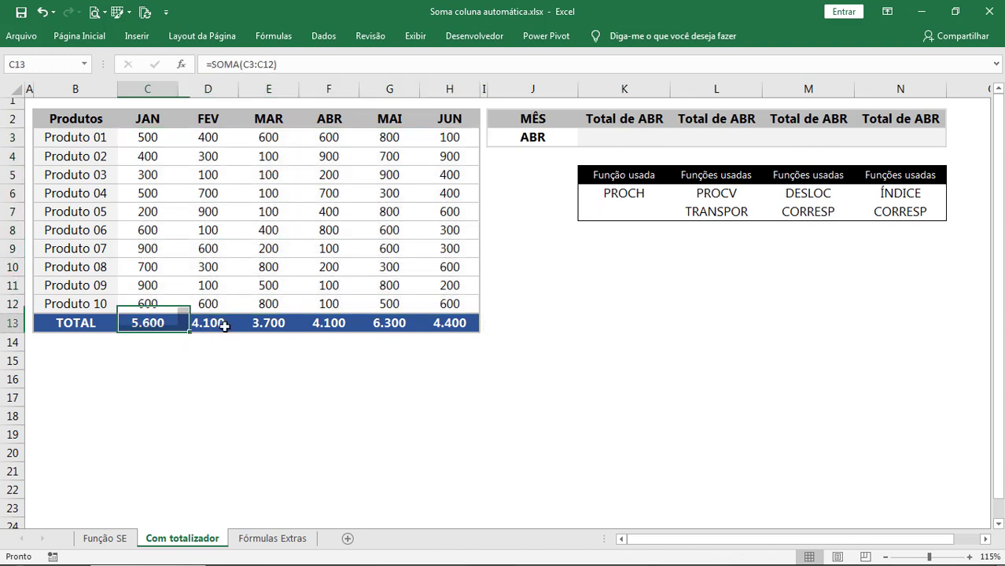
drag(225, 327, 451, 327)
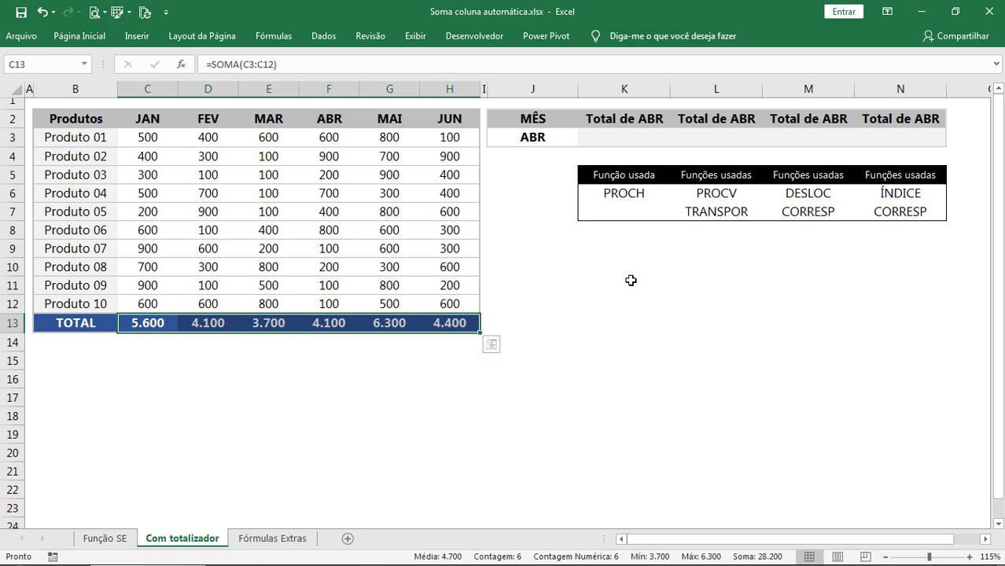
click(632, 138)
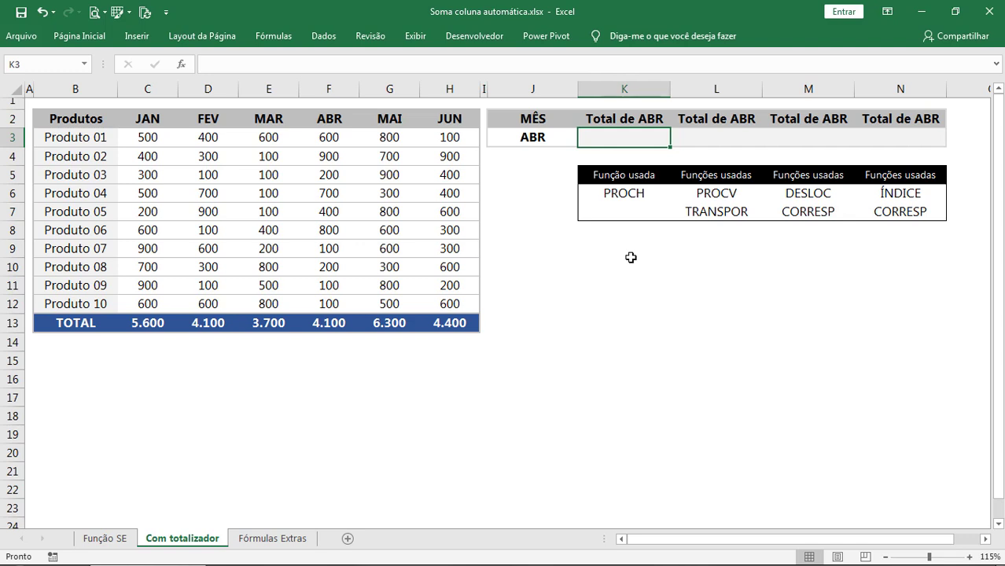
Enter =PROCH(J3;B2:H13;12;0) in K3, returning 4.100 for ABR
text(=PR)
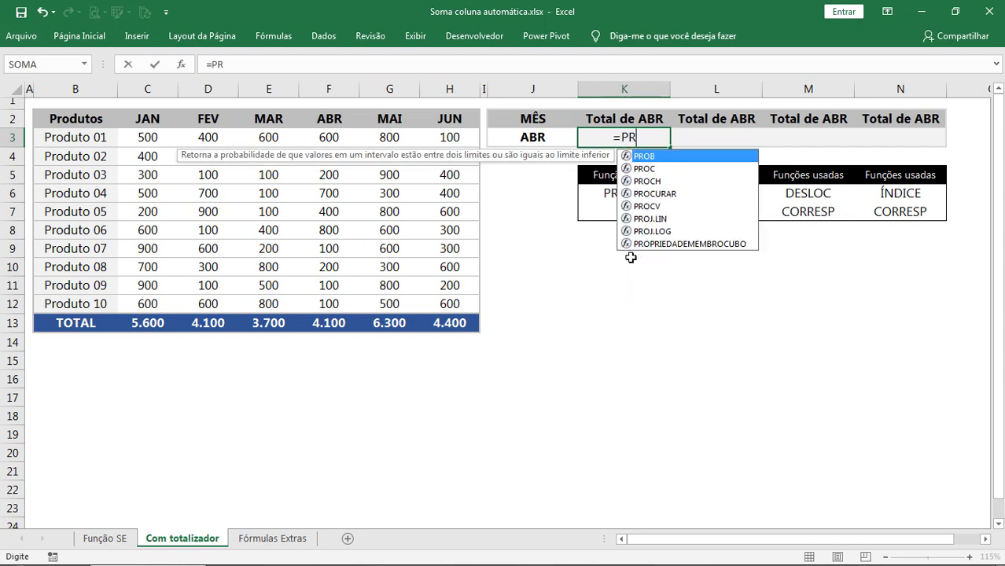
text(OCH()
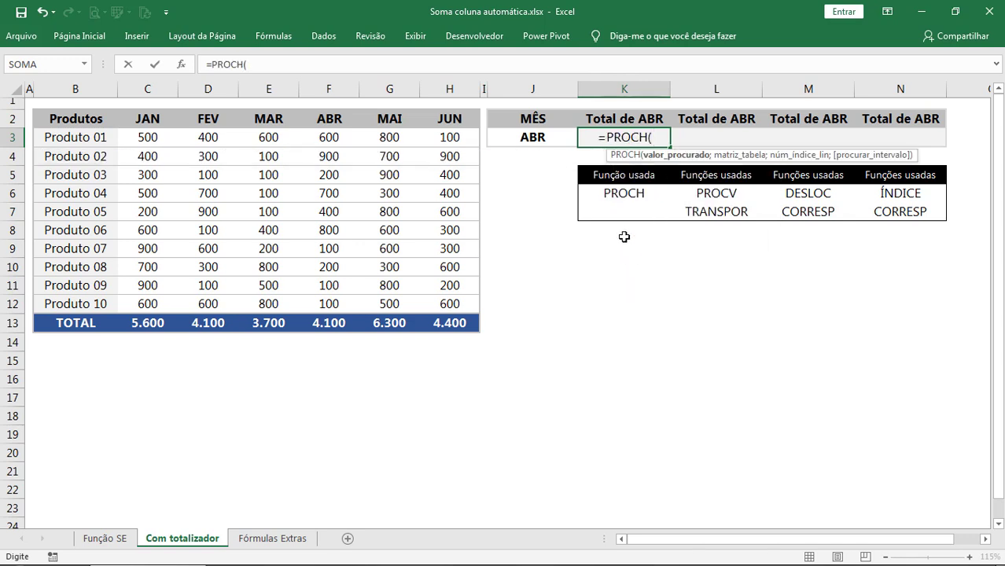
click(531, 138)
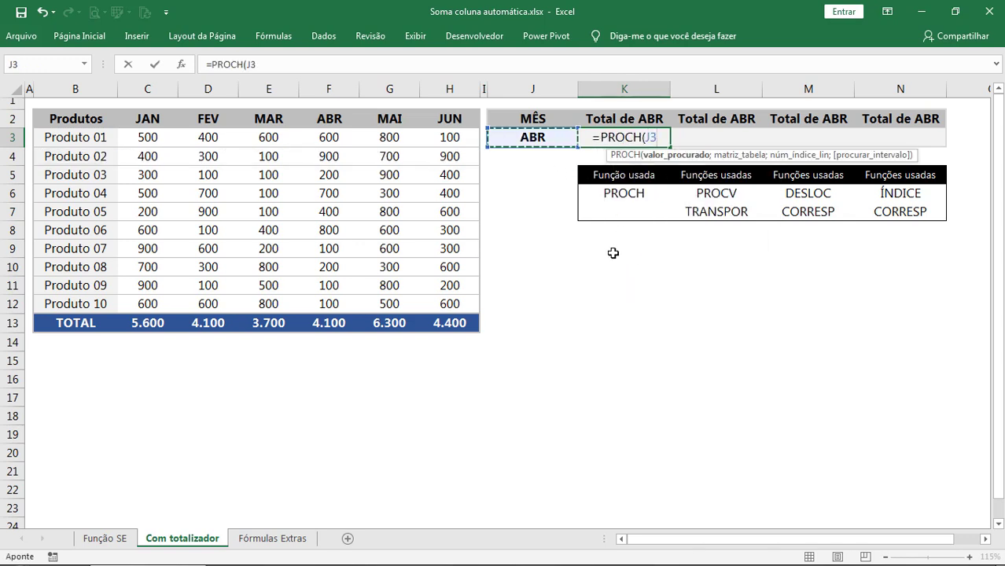
text(;)
mouse_move(51, 118)
mouse_down()
mouse_move(421, 218)
mouse_move(471, 326)
mouse_up()
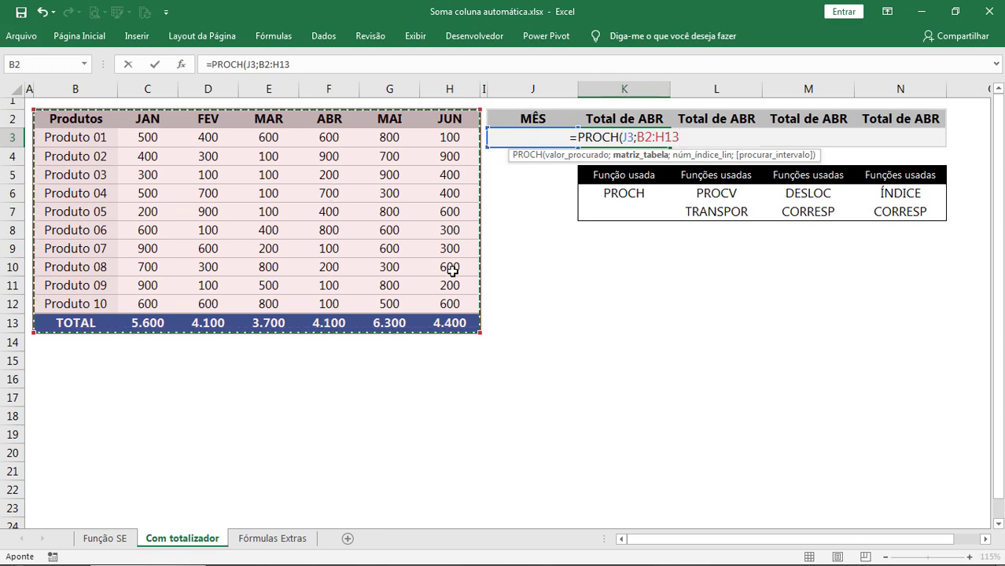
text(;)
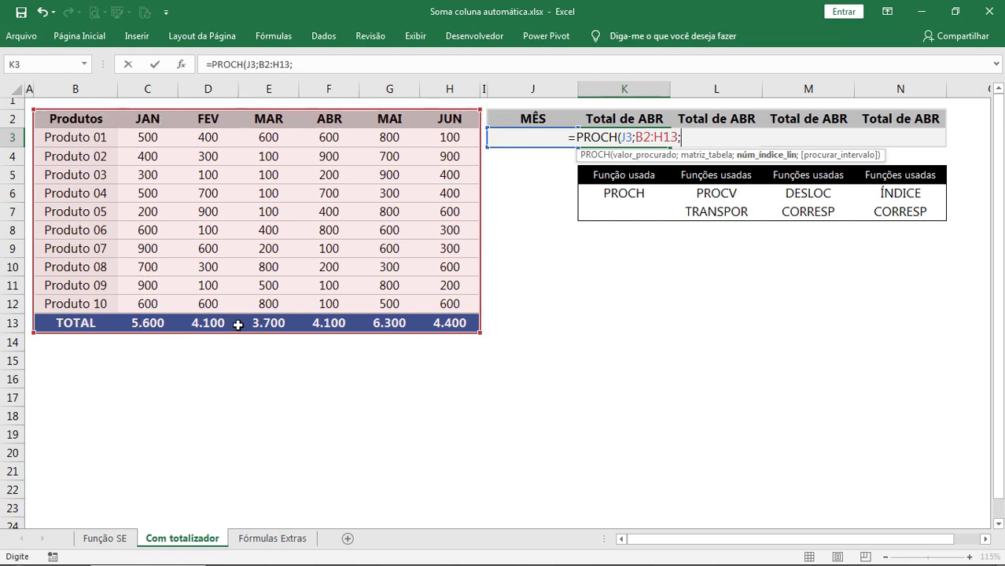
text(12;0))
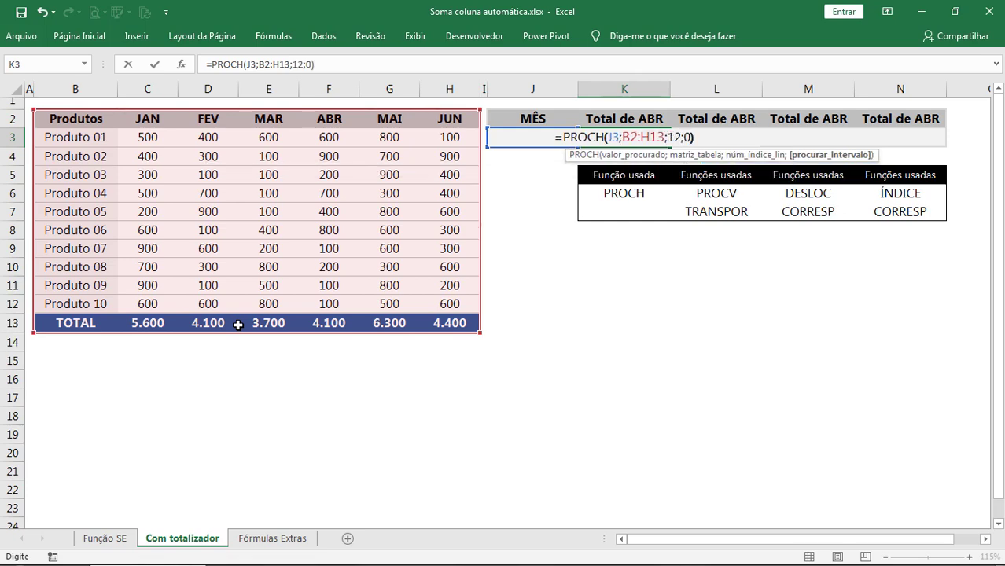
key(Return)
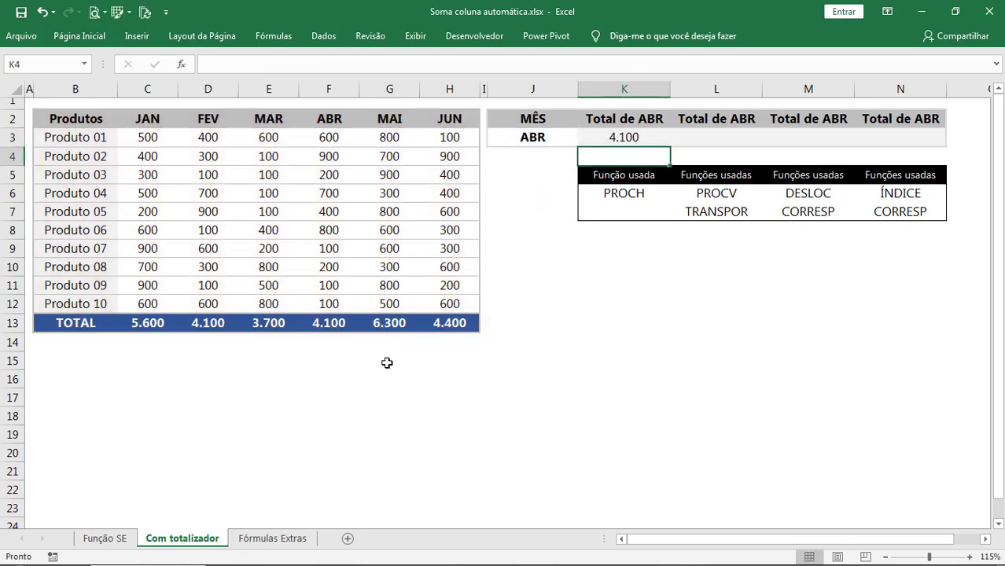
After a glance at Função SE, set Com totalizador's month to JUN, then inspect L3 and the TRANSPOR label
click(110, 538)
click(605, 145)
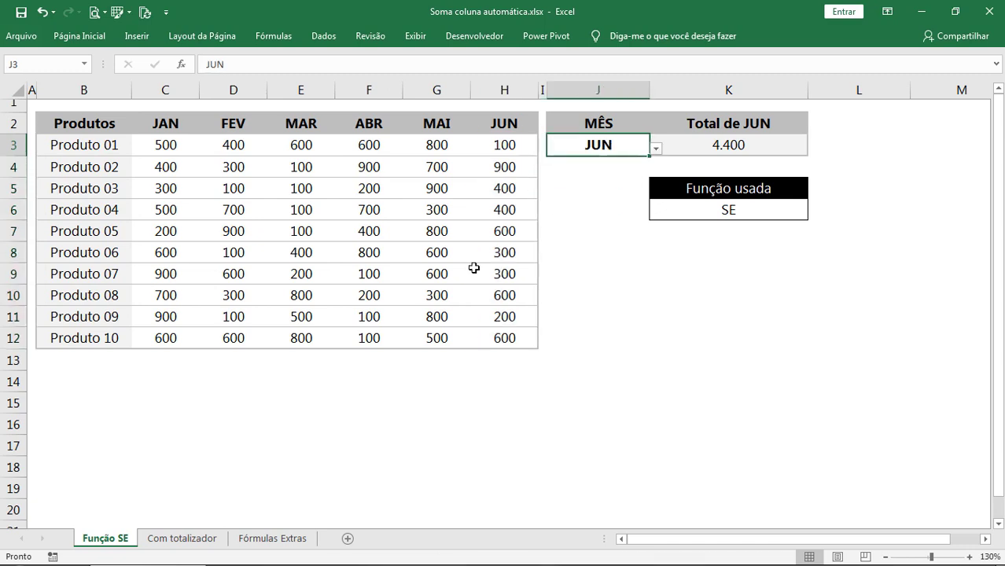
click(200, 541)
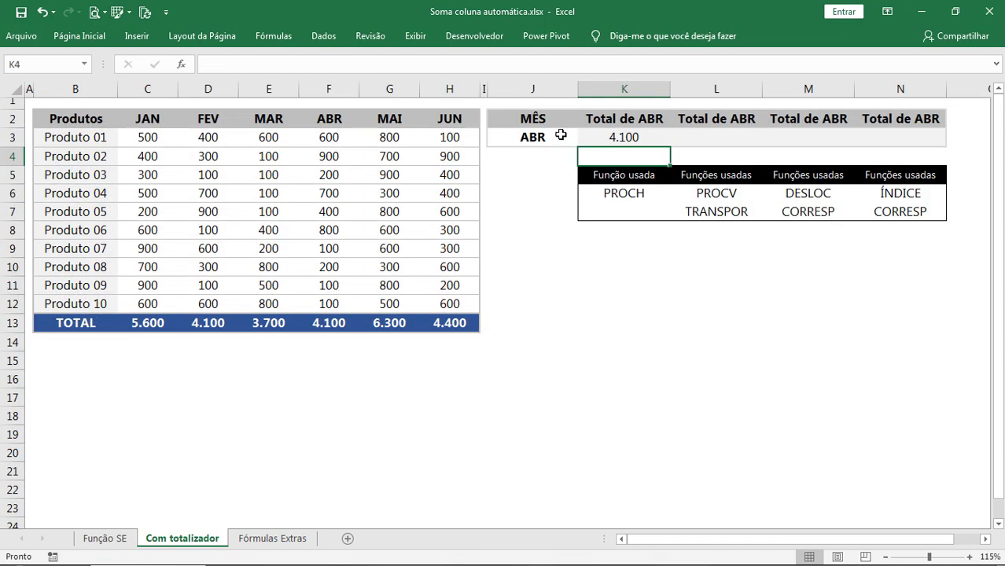
click(562, 137)
click(583, 139)
click(511, 200)
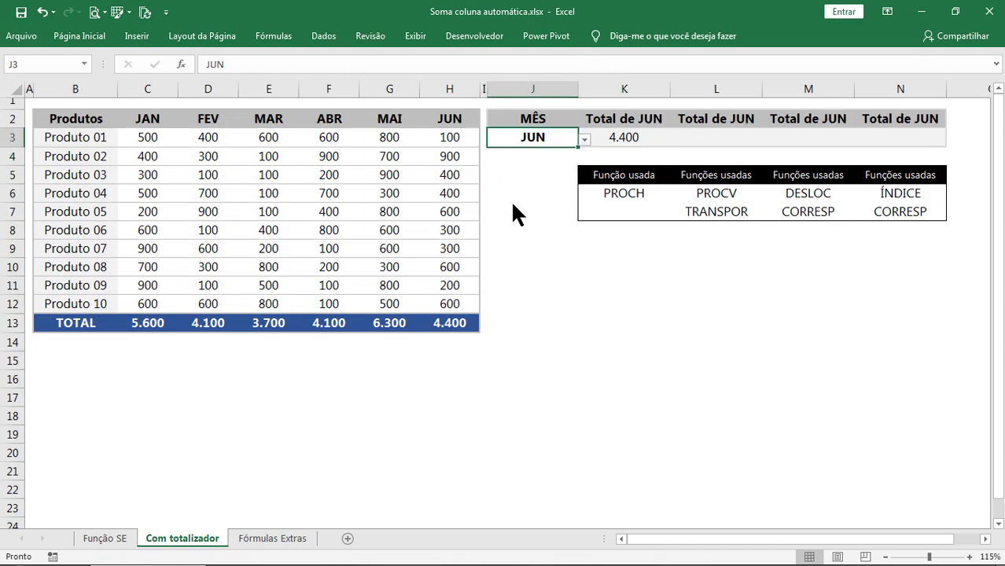
click(612, 272)
click(710, 139)
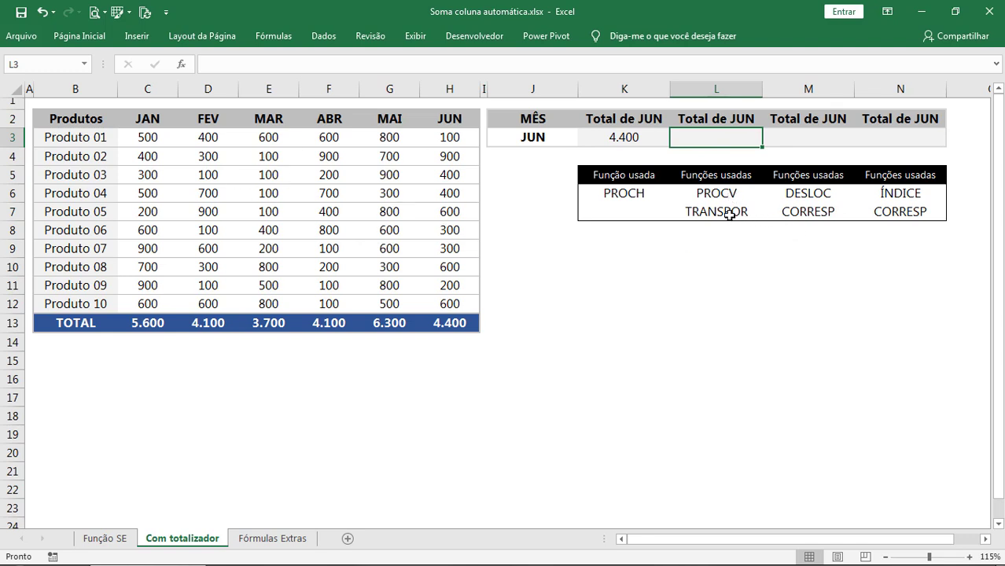
click(730, 214)
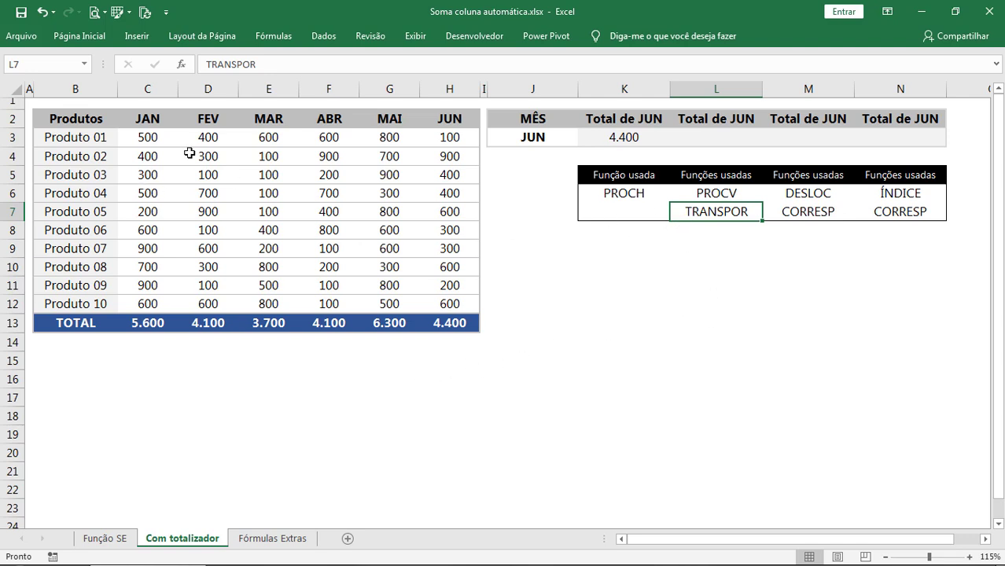
Copy the sales table B2:H13 and paste its values transposed at B15
mouse_move(77, 118)
mouse_down()
mouse_move(419, 269)
mouse_move(452, 323)
mouse_up()
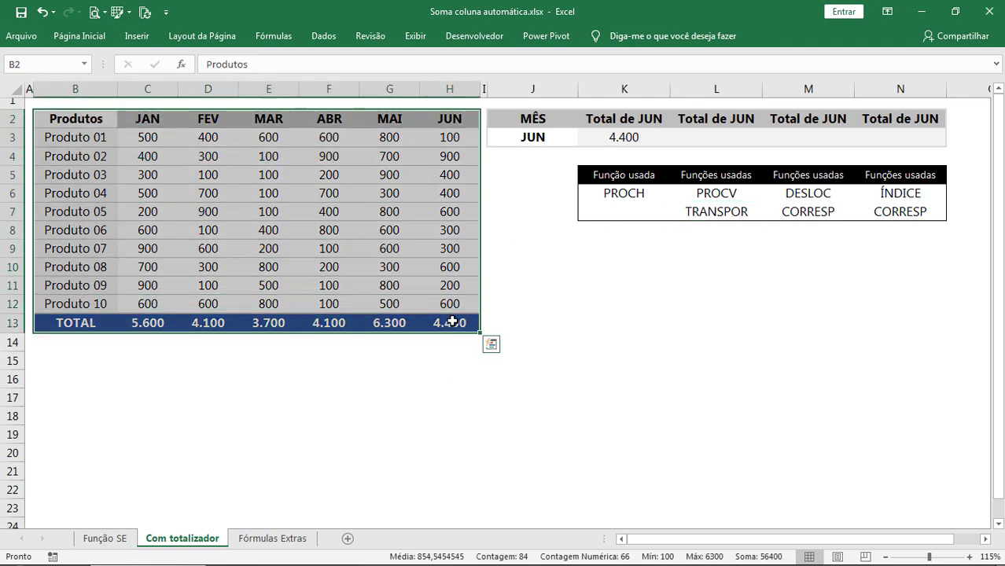
key(ctrl+c)
right_click(56, 362)
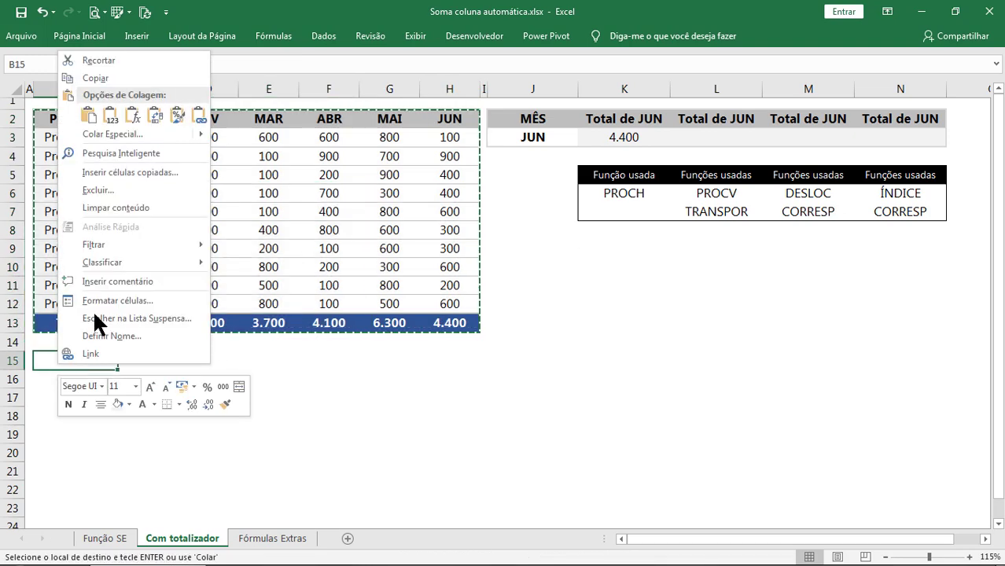
click(115, 133)
click(43, 77)
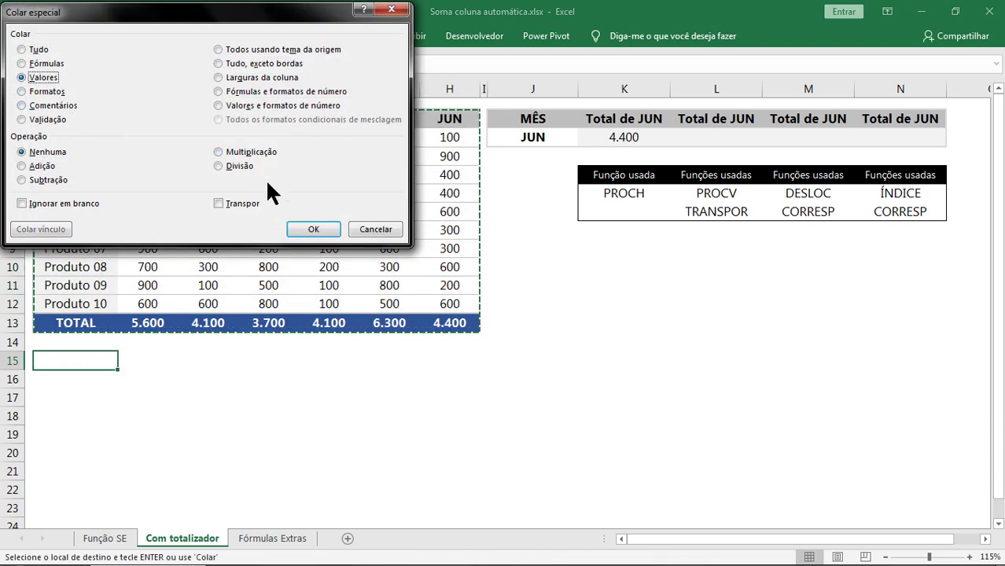
click(241, 203)
click(312, 229)
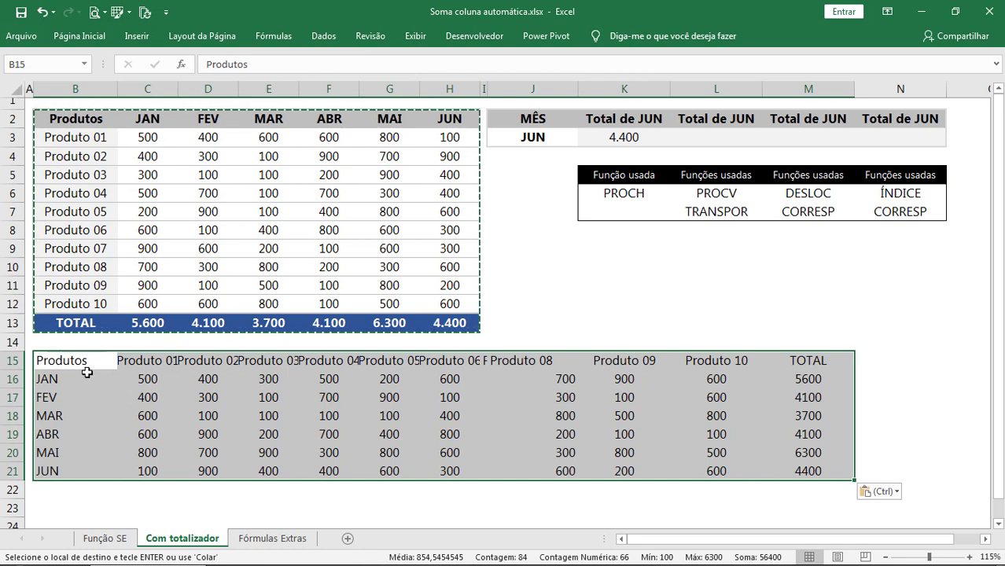
Paste the table's formatting transposed at B15 too, then select the new transposed table
right_click(85, 367)
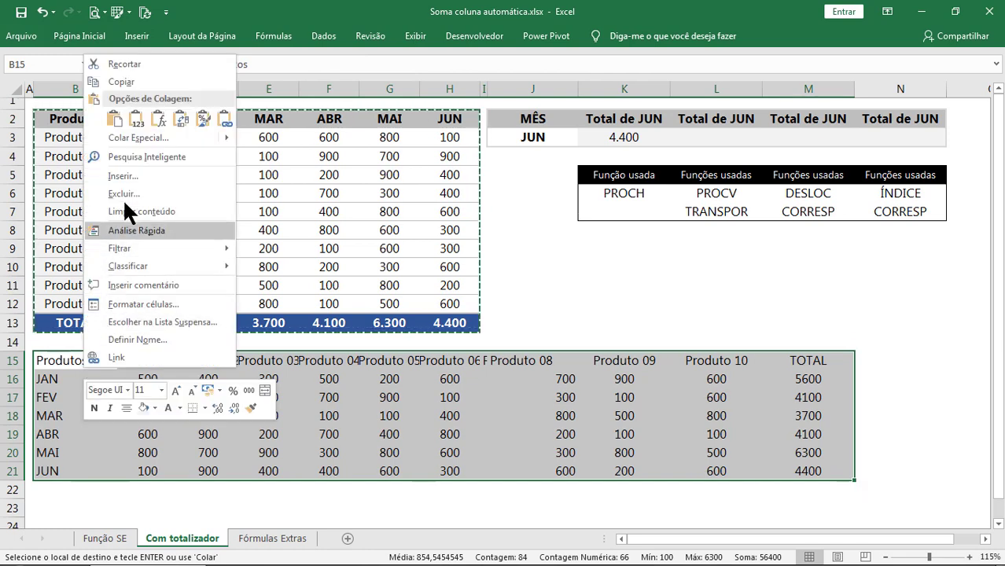
click(126, 137)
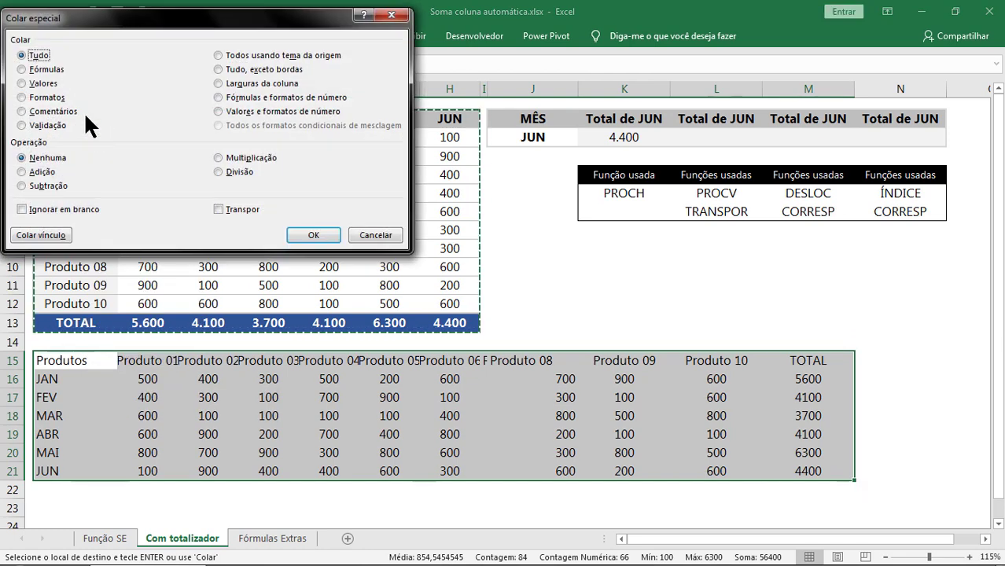
click(236, 210)
click(31, 97)
click(313, 238)
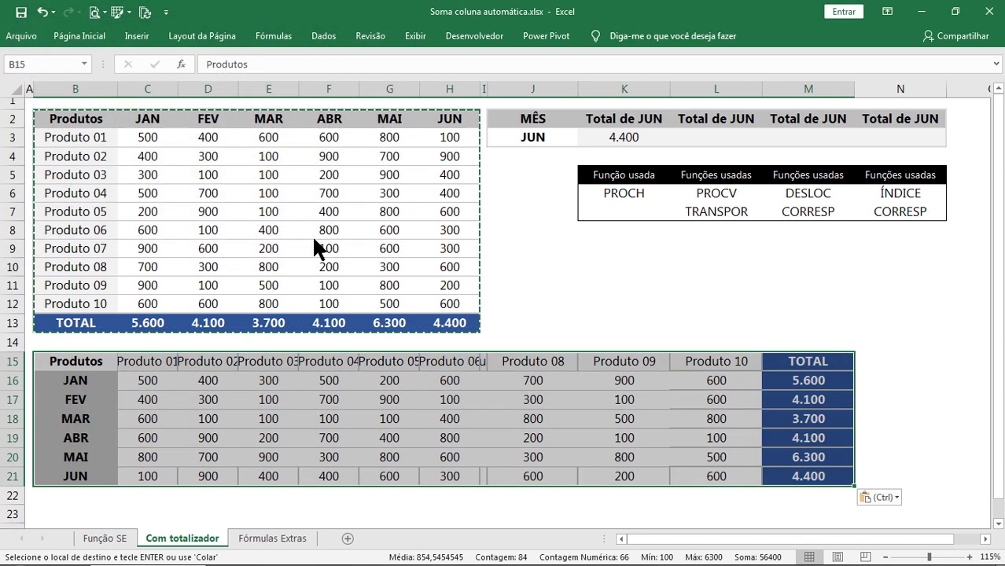
click(582, 309)
key(Escape)
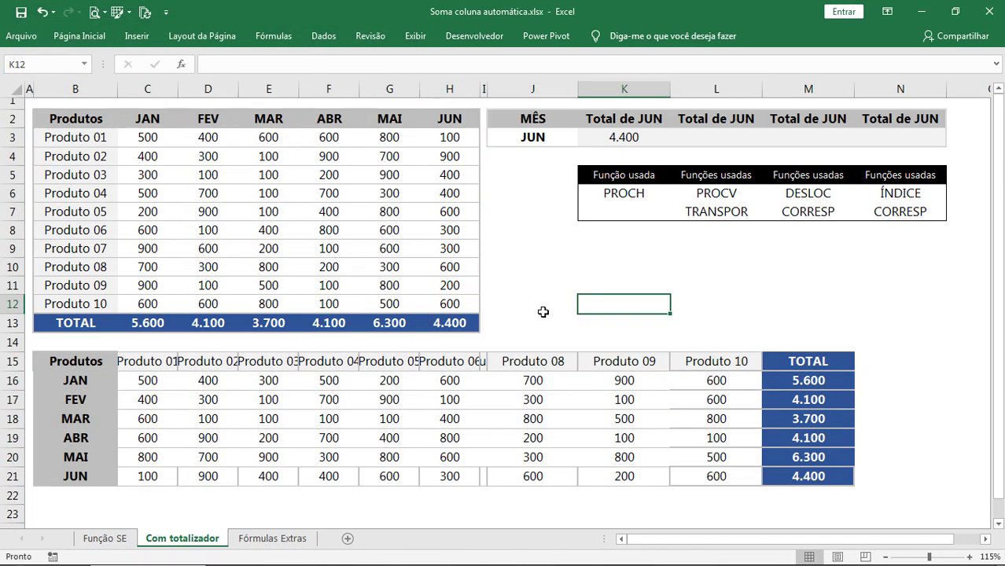
click(541, 137)
mouse_move(72, 361)
mouse_down()
mouse_move(814, 465)
mouse_move(816, 477)
mouse_up()
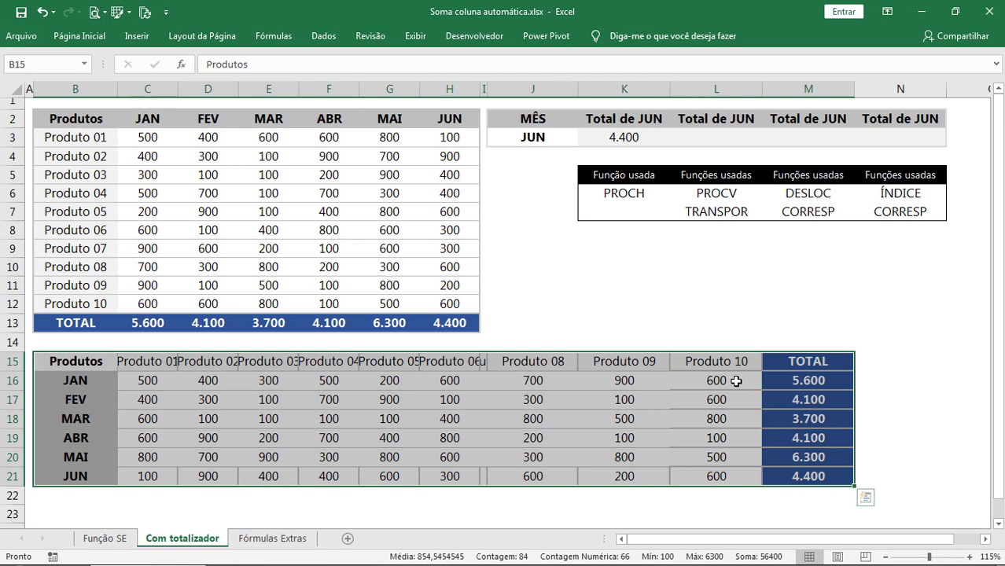
Delete the transposed table, then draft TRANSPOR(B2:H13) in L3 and remove it again
key(Delete)
click(694, 140)
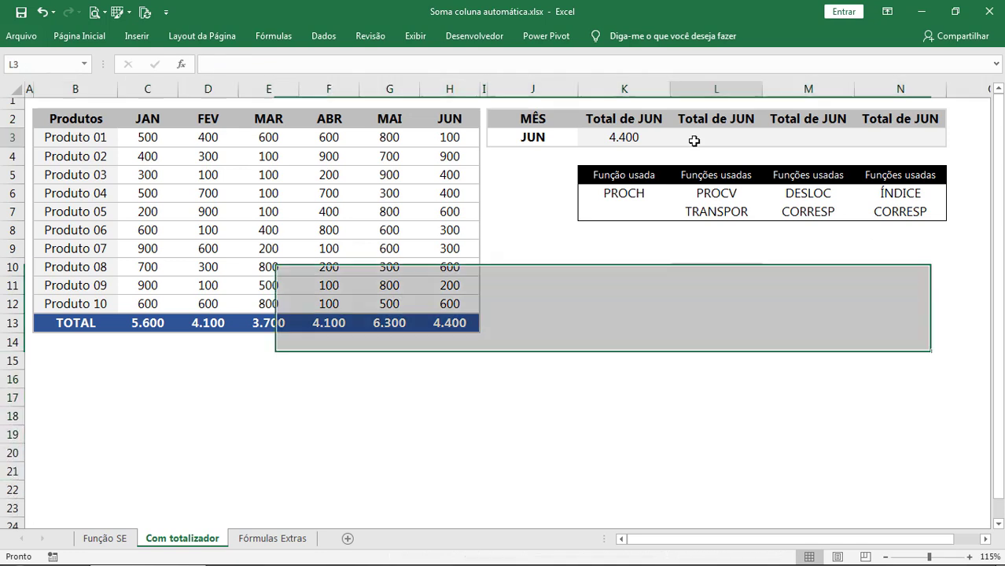
text(=TRA)
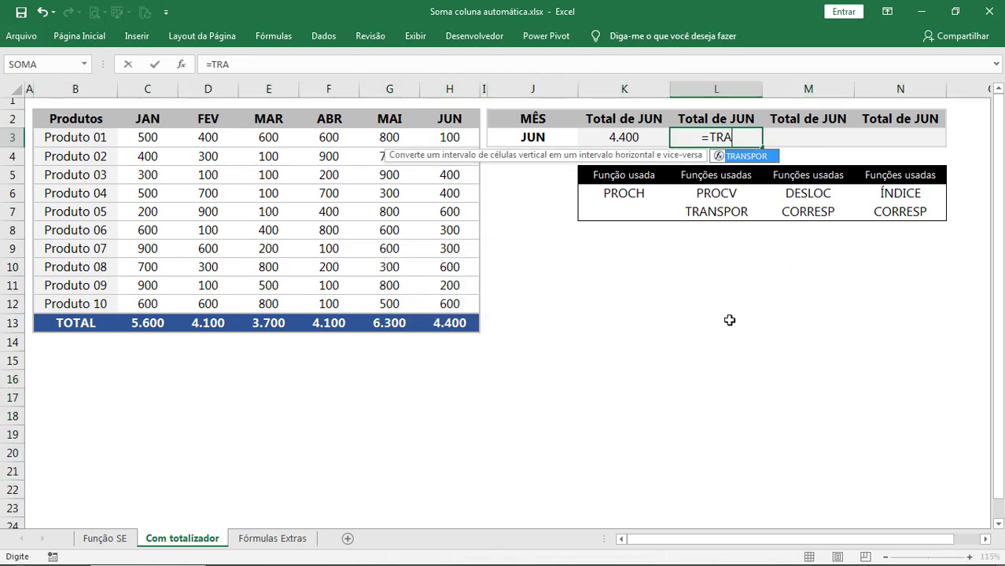
key(Tab)
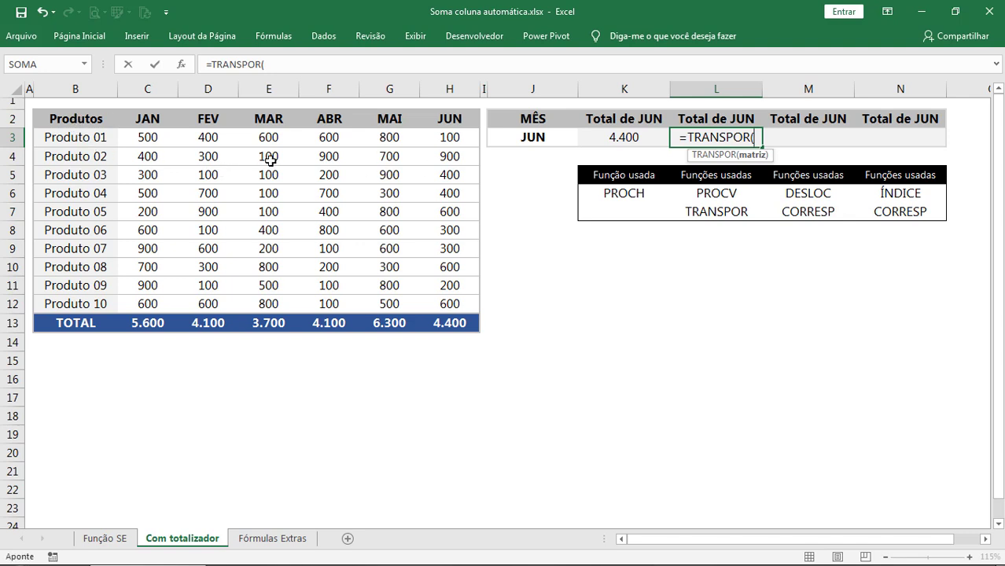
drag(74, 118, 449, 323)
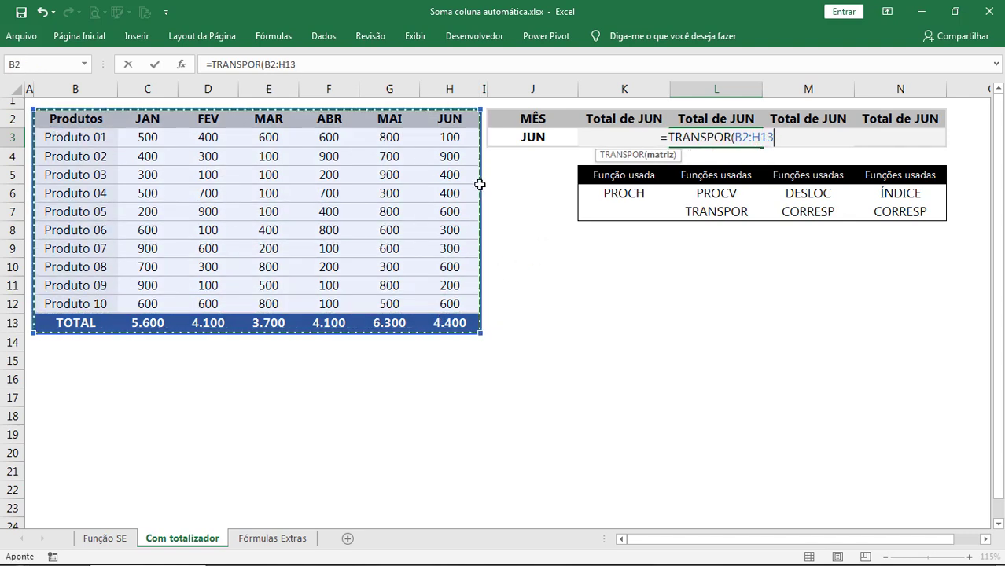
text())
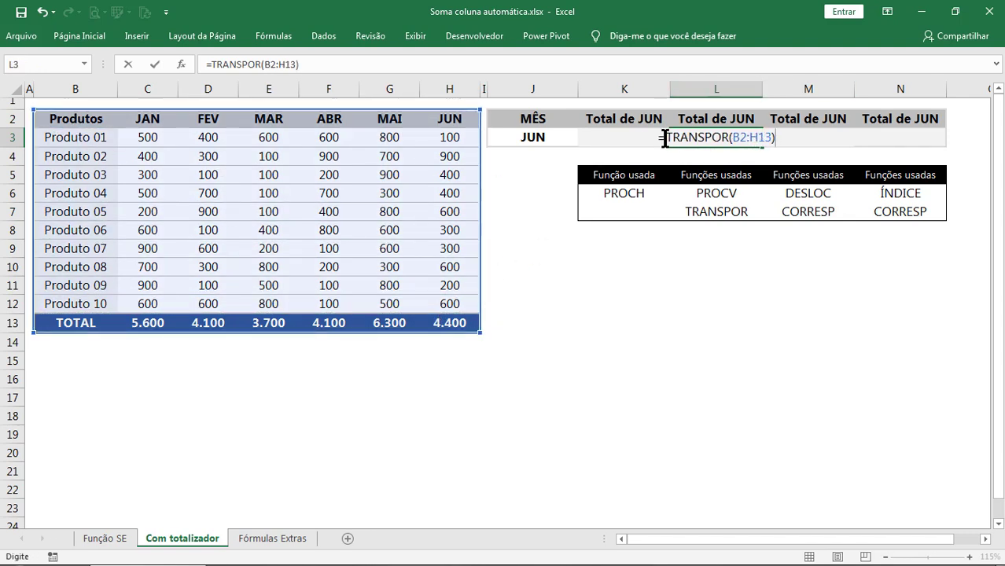
drag(665, 138, 820, 152)
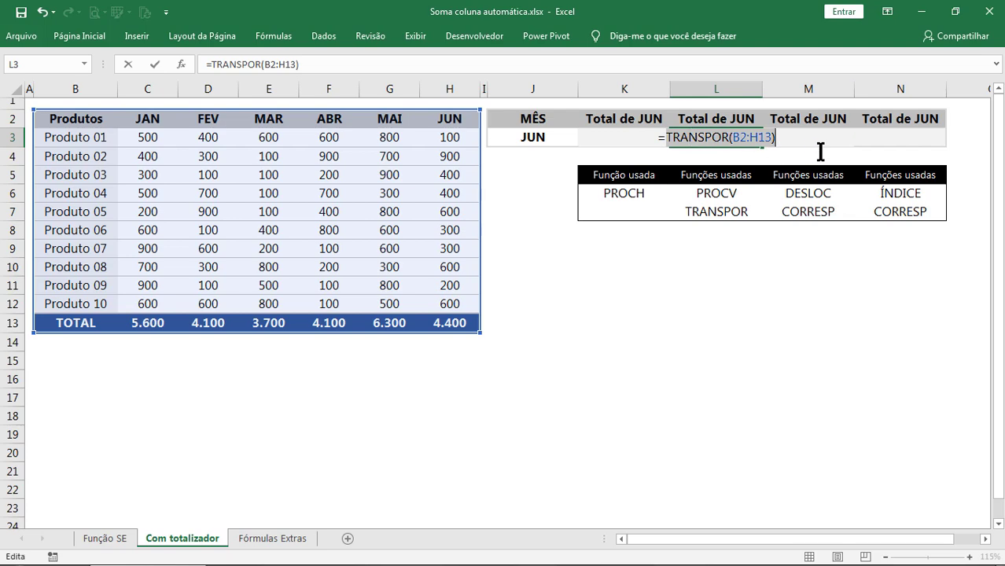
key(BackSpace)
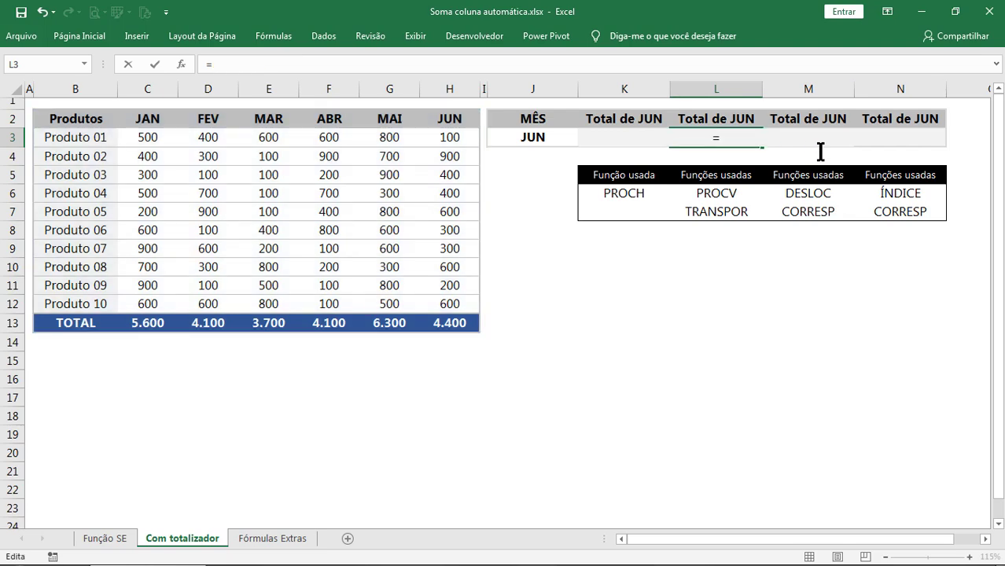
Enter =PROCV(J3;TRANSPOR(B2:H13);12;0) in L3
text(PROCV()
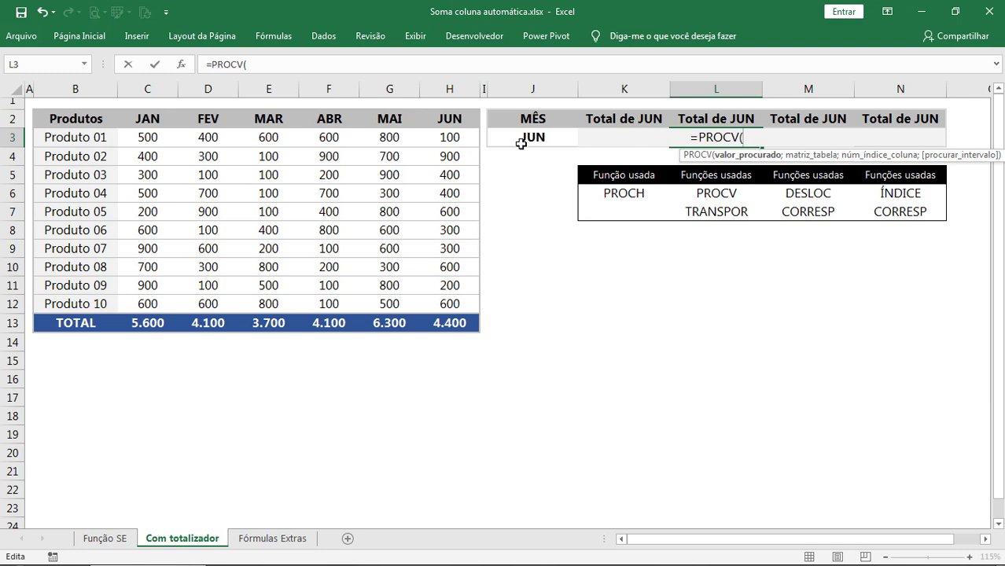
click(521, 140)
text(;)
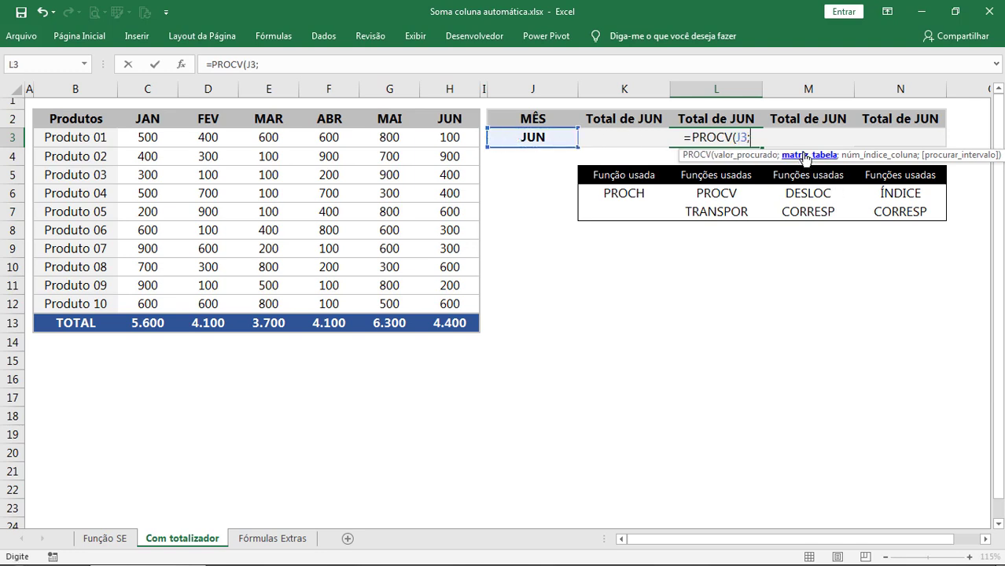
text(TRANSPOR(B2:H13);)
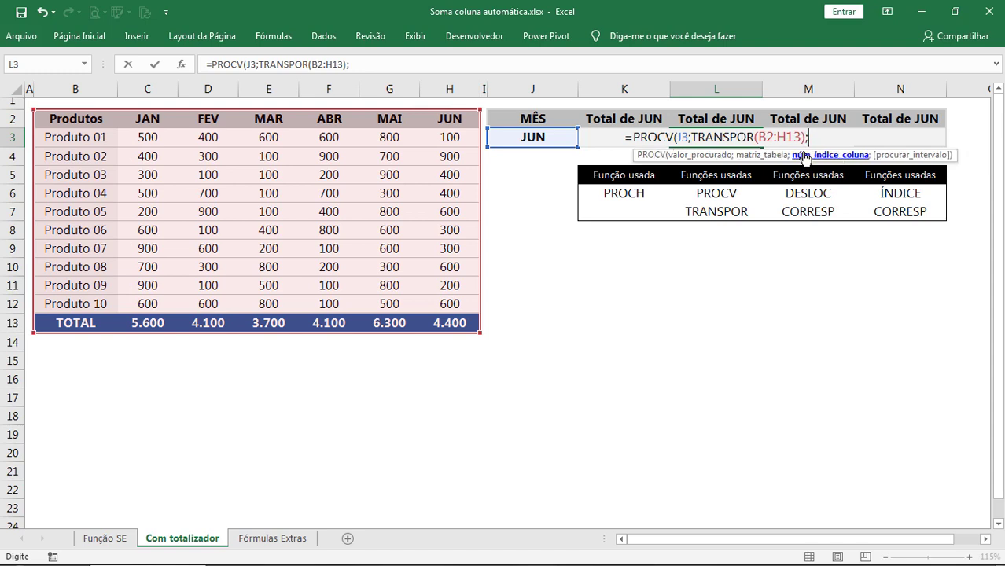
text(12;0)
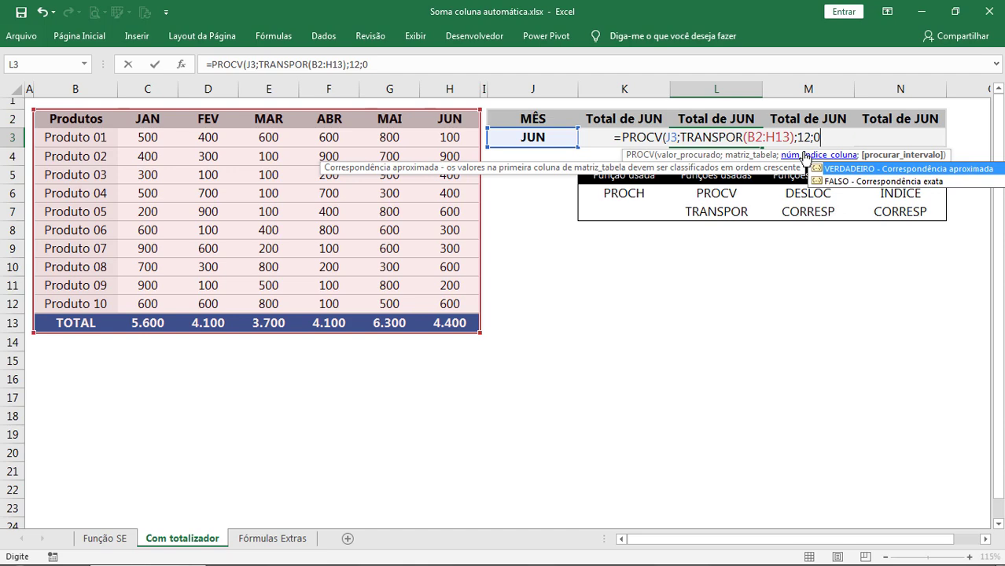
text())
key(Return)
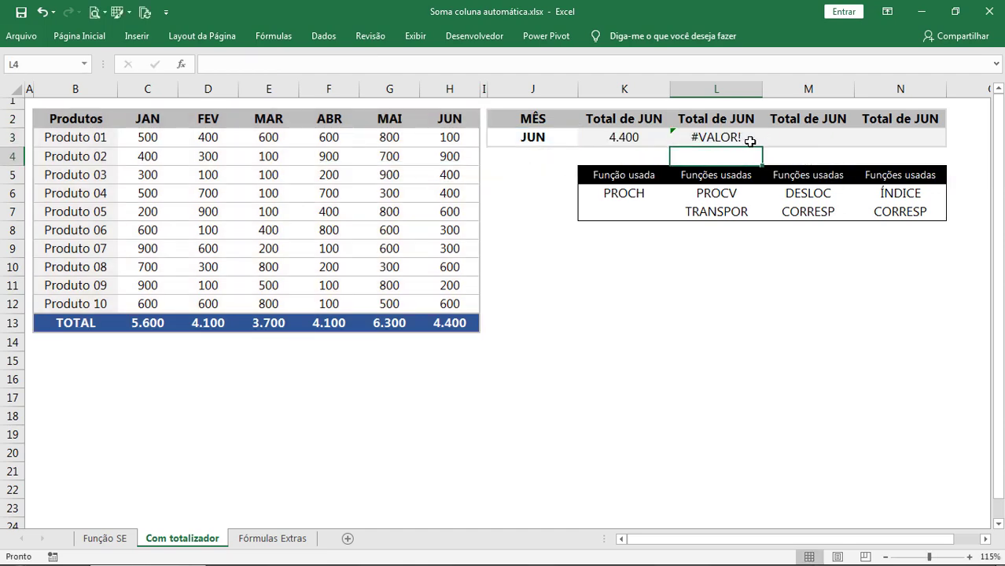
Re-confirm L3's formula as an array formula so it returns 4.400, matching K3
double_click(739, 140)
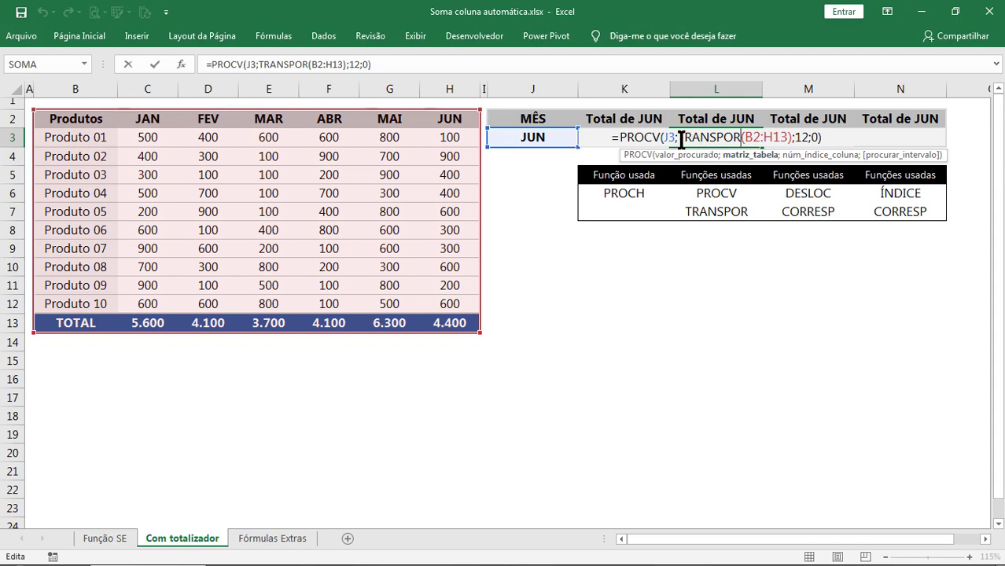
drag(678, 138, 794, 140)
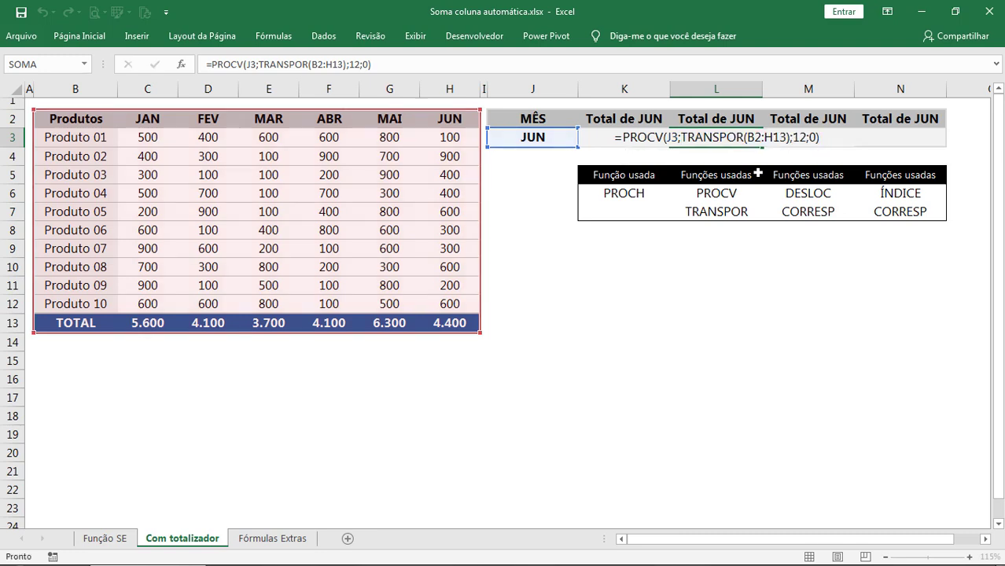
key(ctrl+shift+Return)
drag(650, 139, 701, 138)
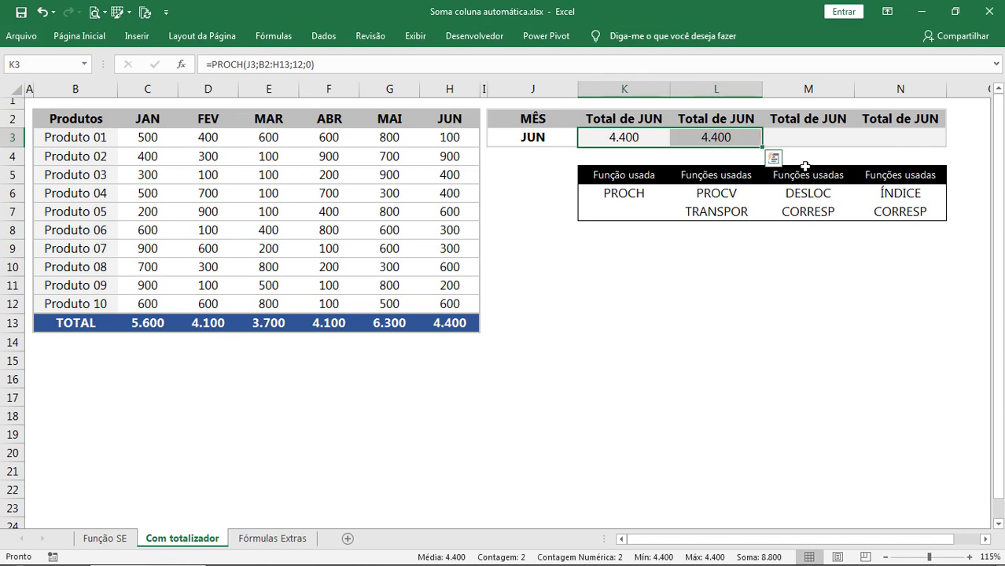
After reviewing the TOTAL row C13:H13, begin =DESLOC( in M3 with B13 as the reference
click(804, 138)
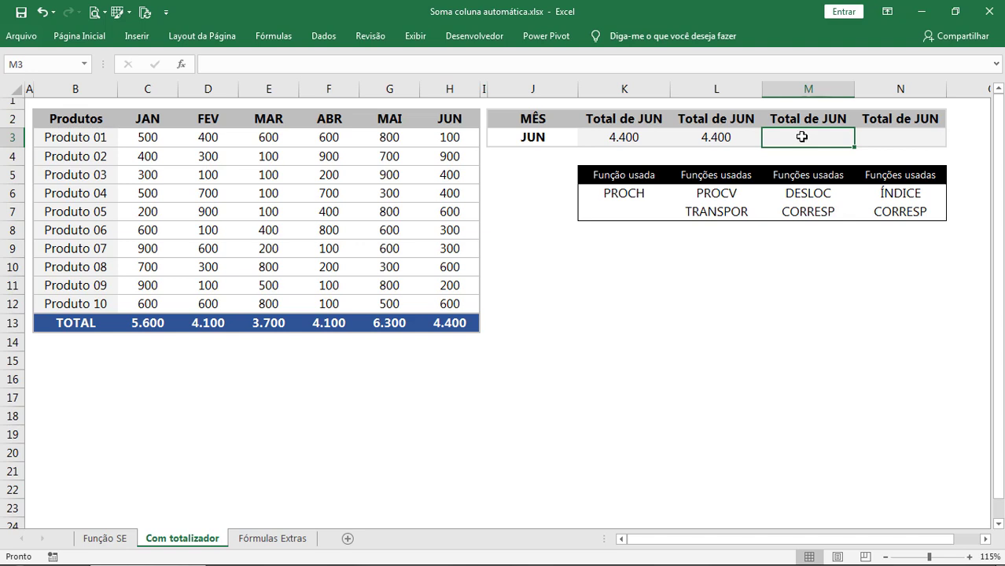
drag(161, 323, 456, 323)
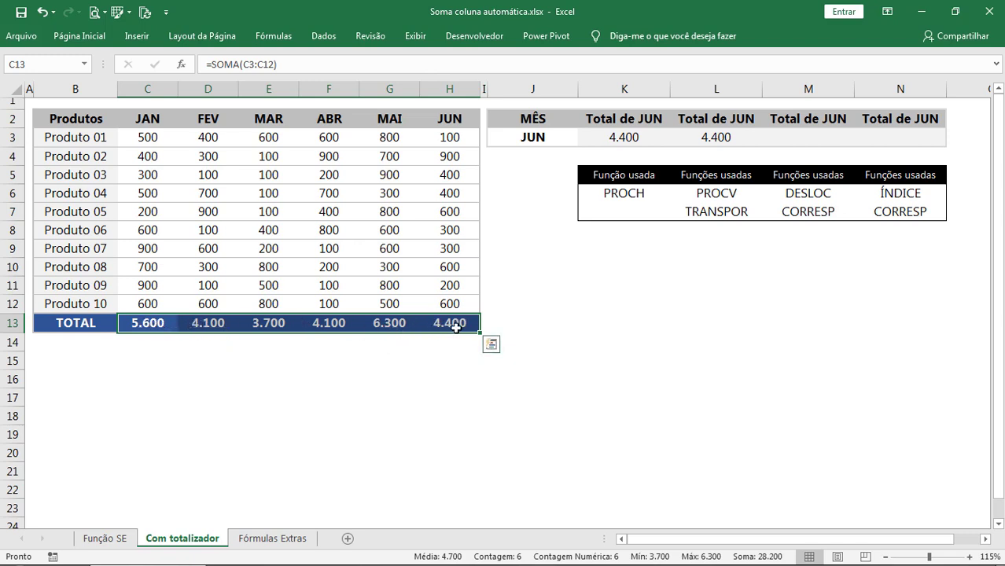
click(781, 139)
text(=)
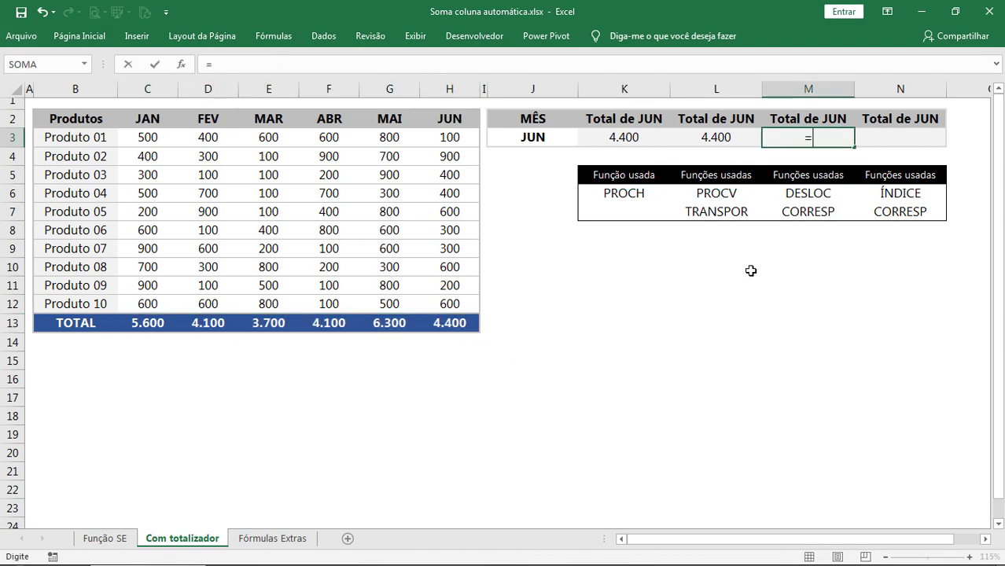
text(DESLOC()
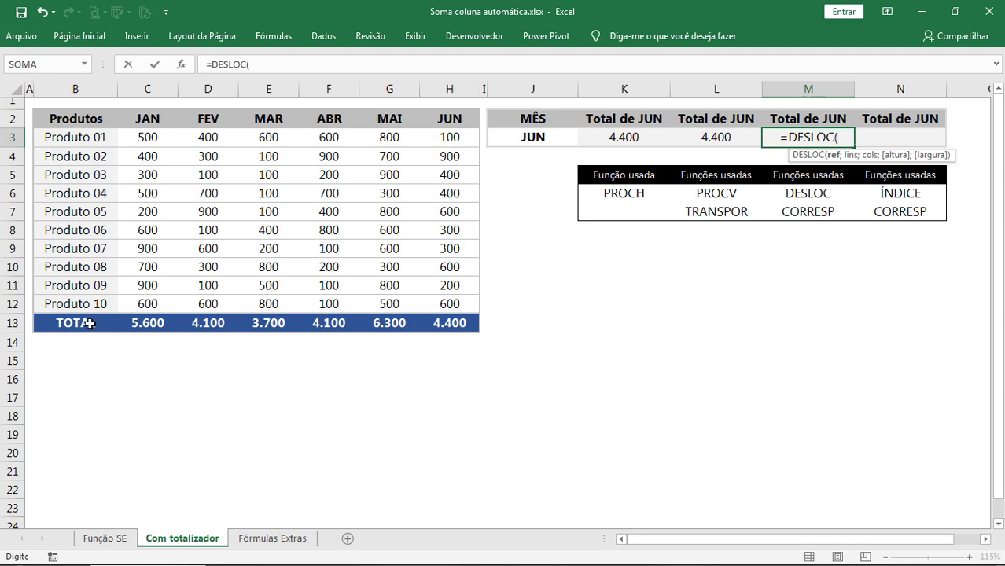
click(88, 323)
text(;)
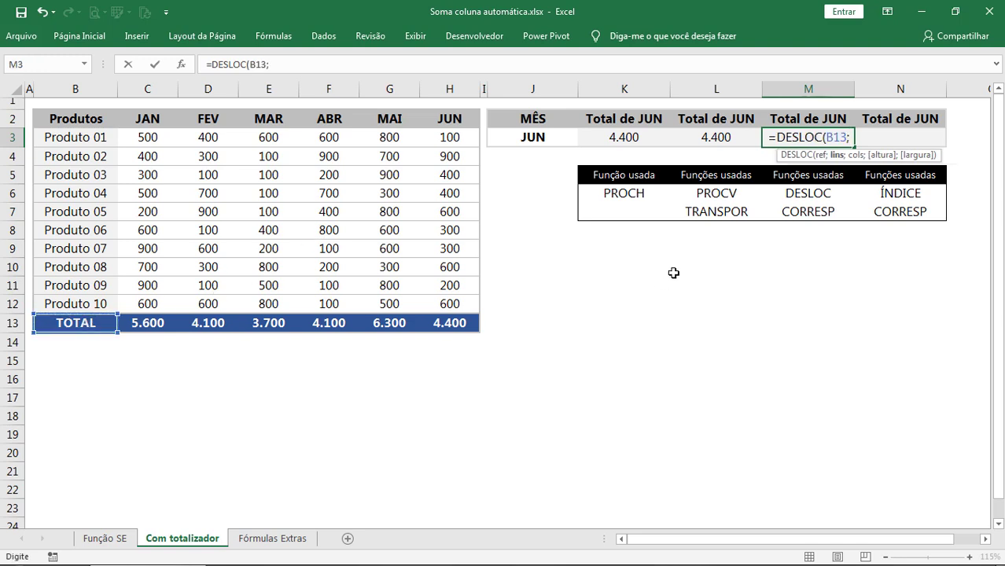
Offset 0 rows and CORRESP(J3;C2:H2;0) columns, completing M3's formula with the result 4.400
drag(872, 157, 662, 300)
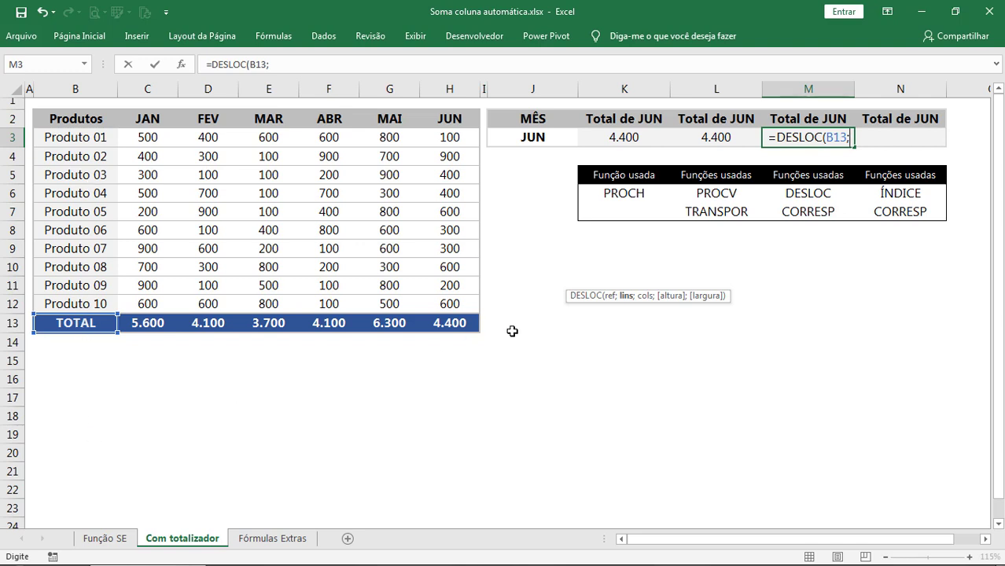
text(0)
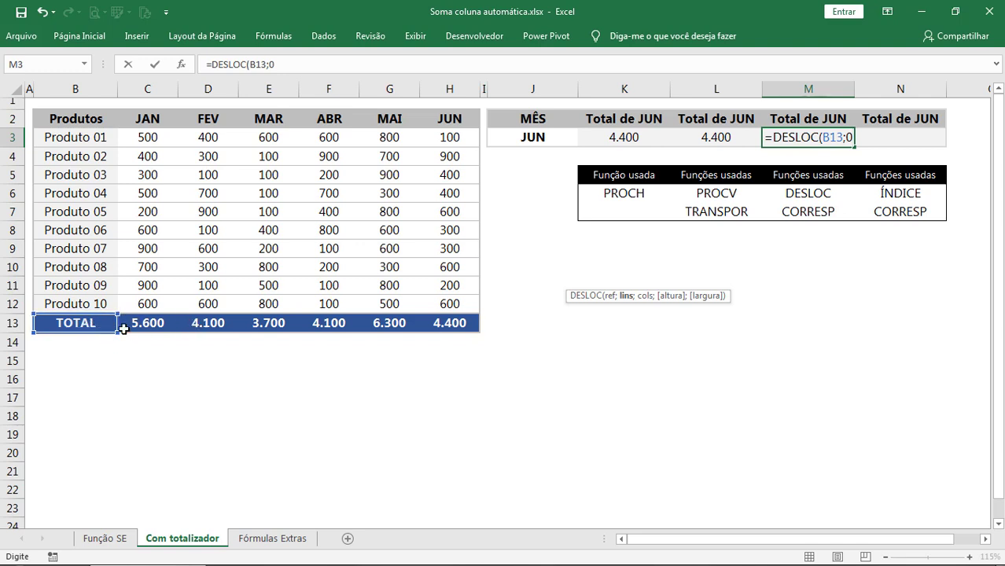
text(;)
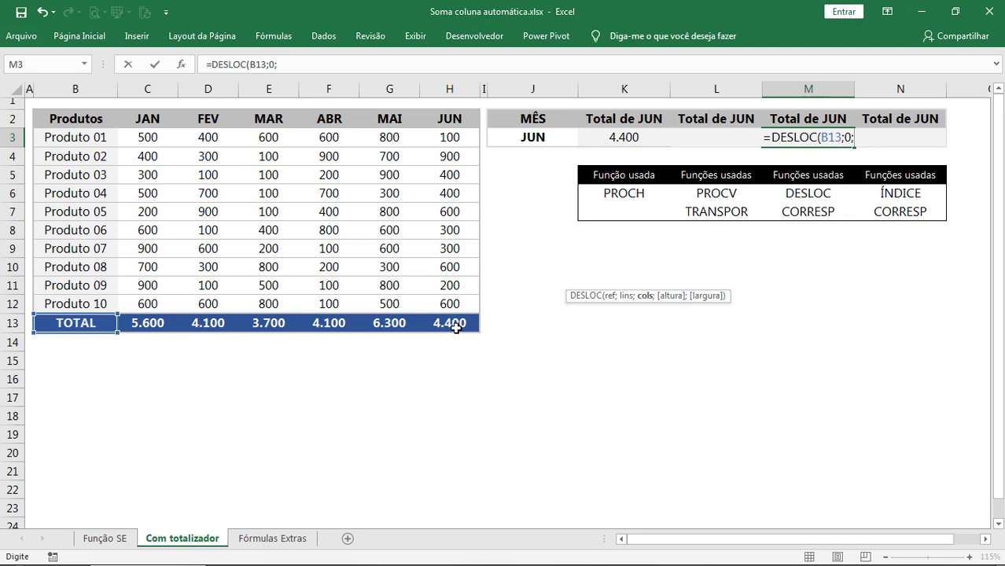
text(C)
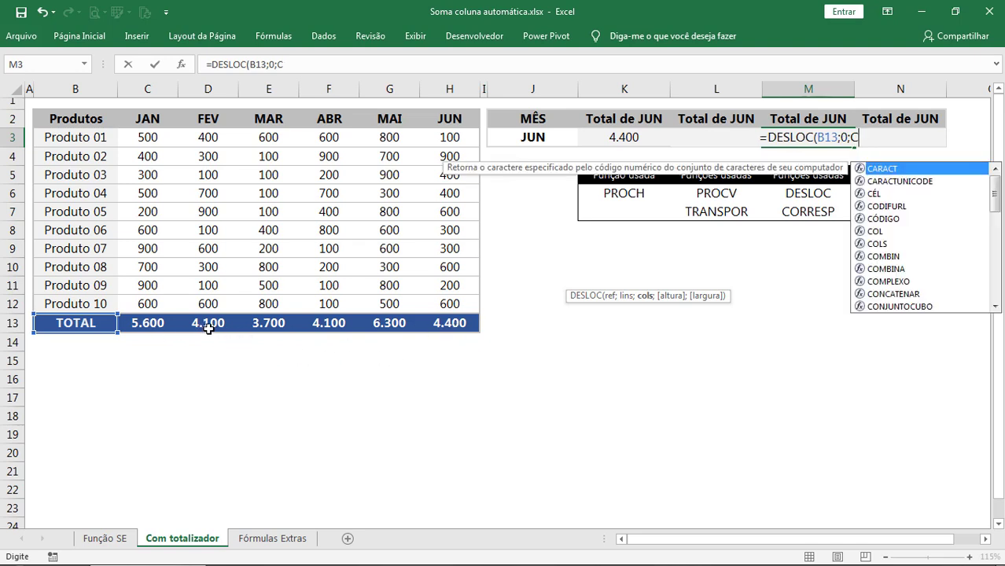
text(ORRESP()
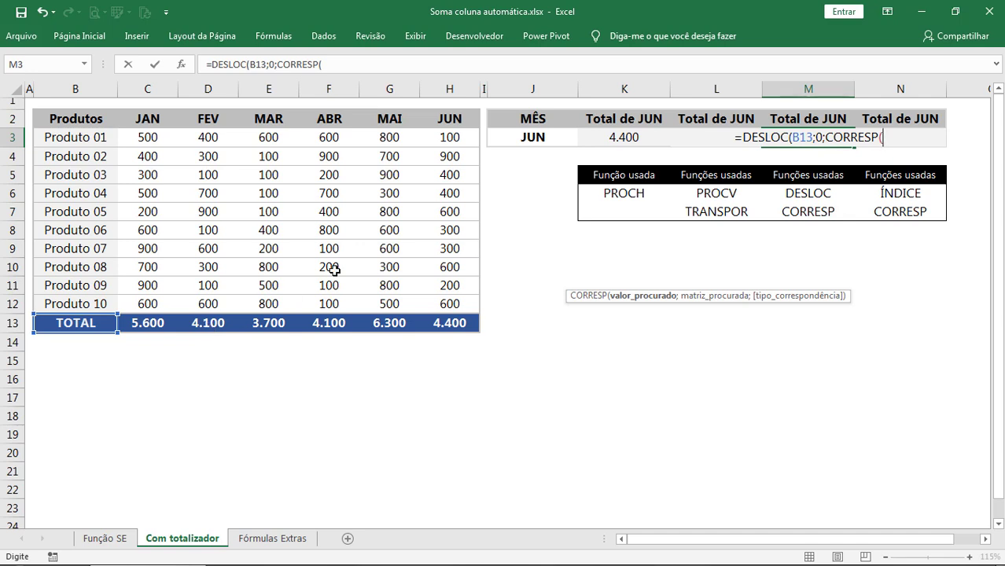
click(550, 138)
text(;)
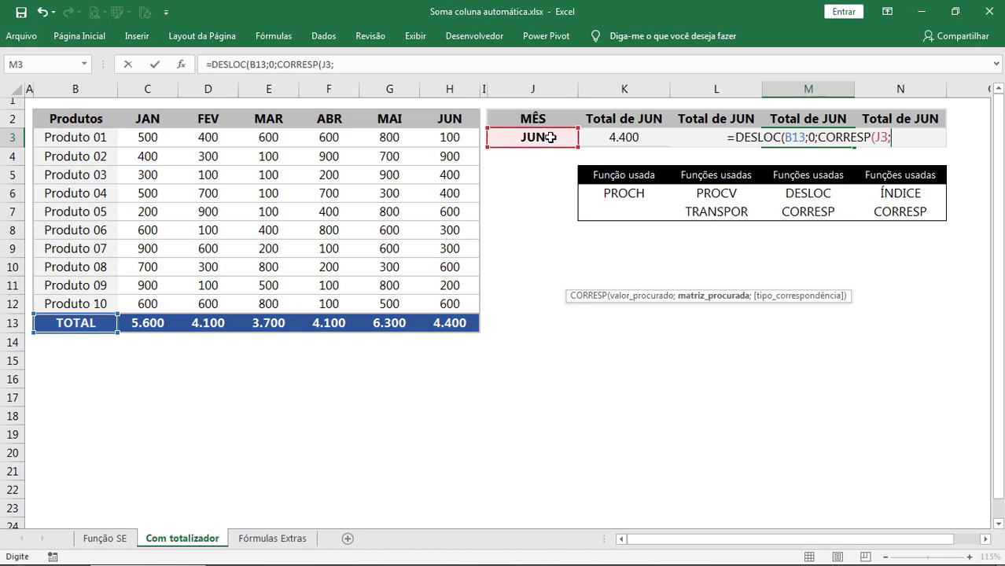
drag(145, 116, 431, 118)
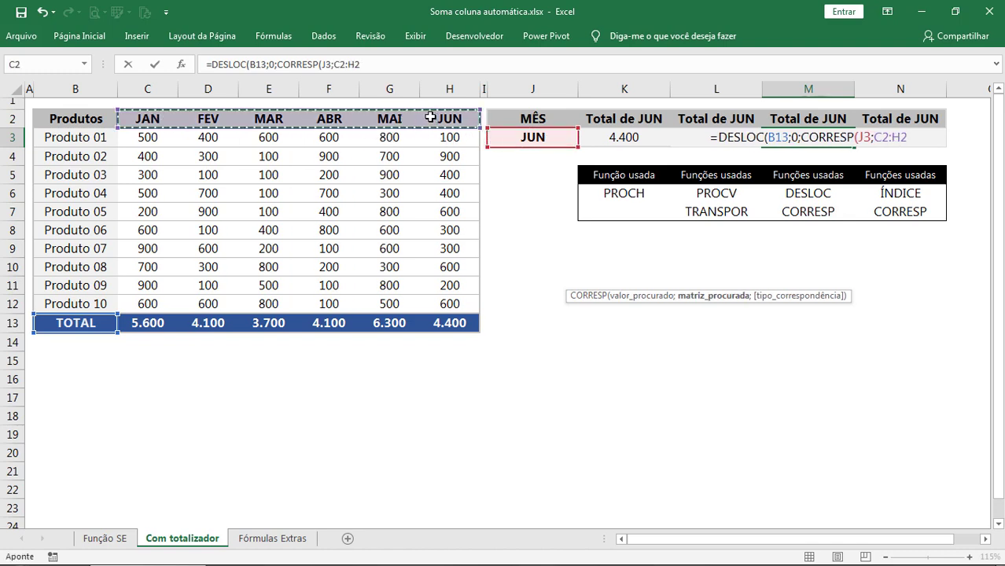
text(;0))
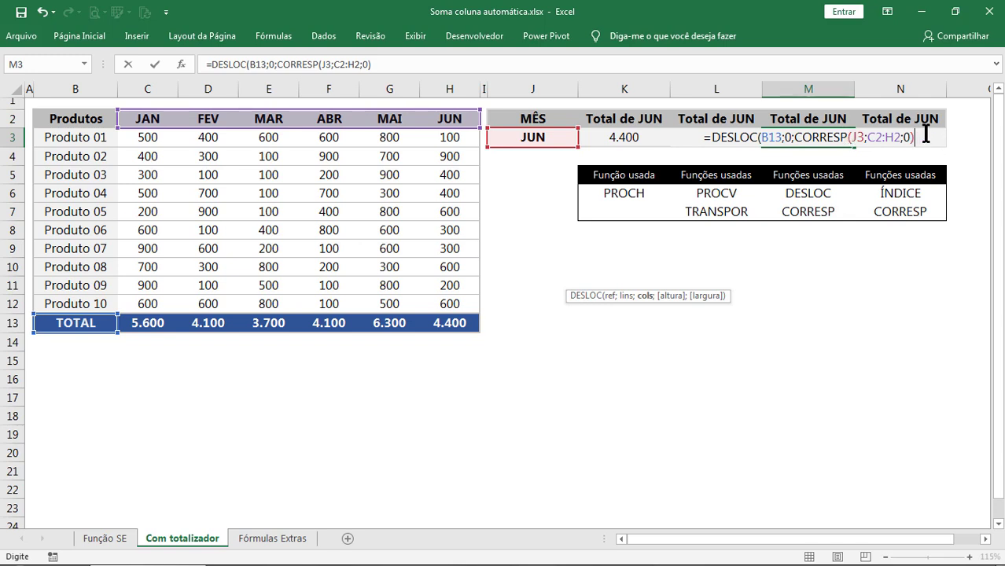
text())
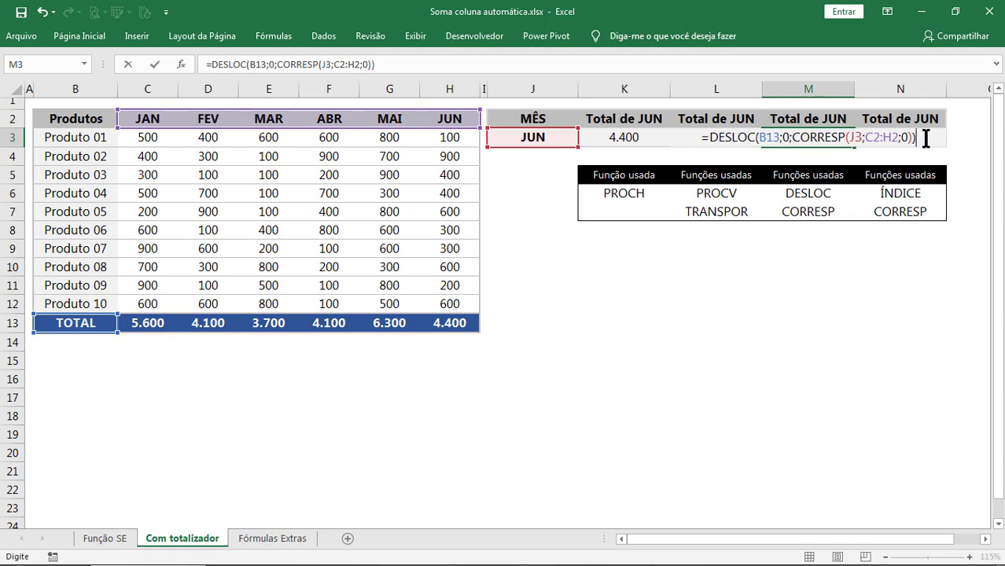
key(Return)
click(818, 136)
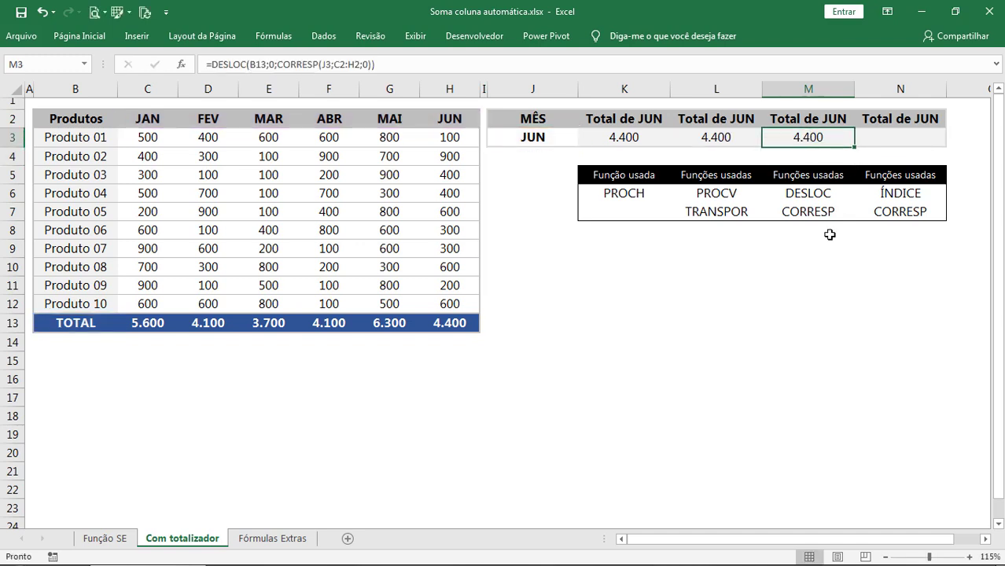
click(904, 139)
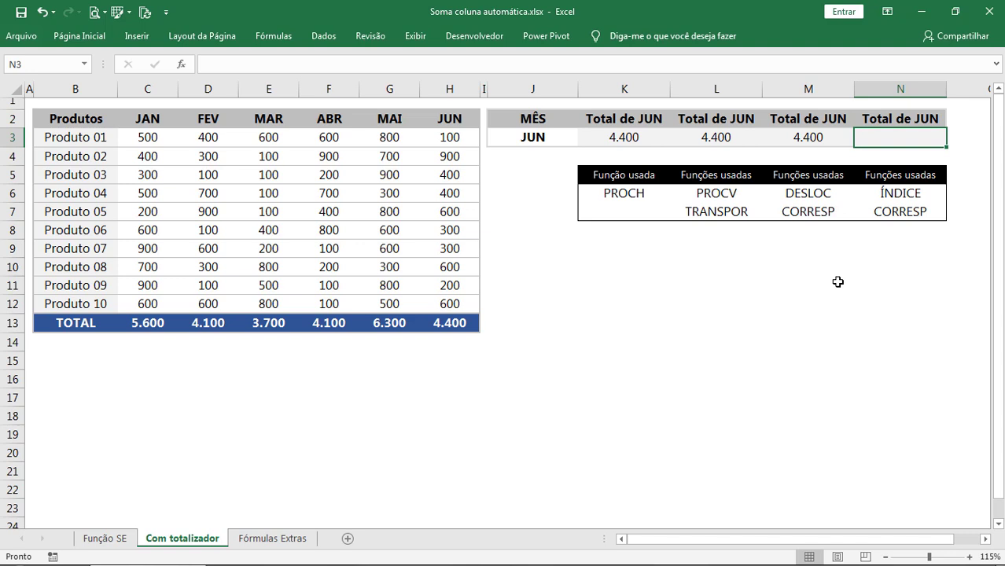
Start N3's ÍNDICE formula with the TOTAL row C13:H13 as its array
drag(901, 196, 903, 209)
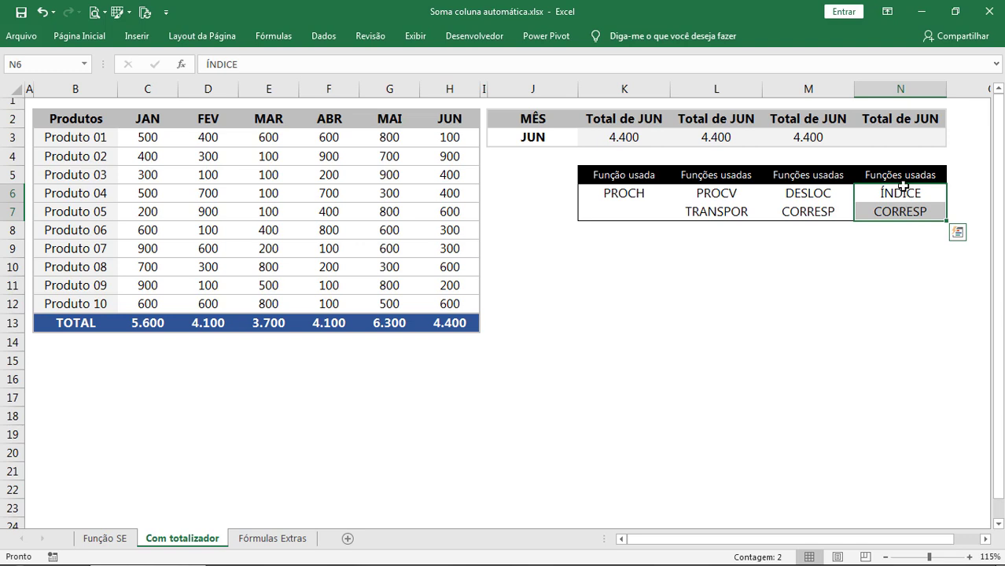
click(888, 142)
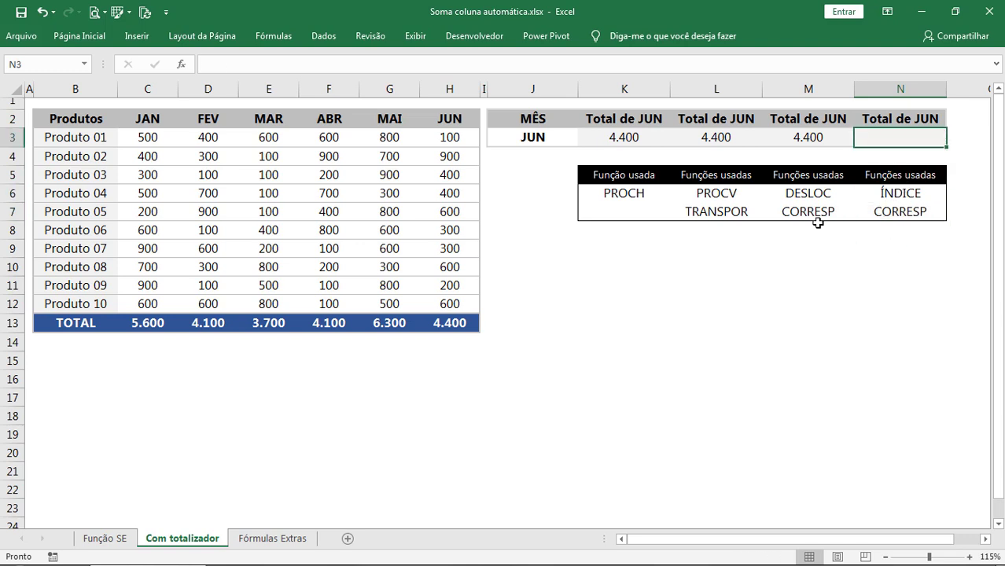
text(=Í)
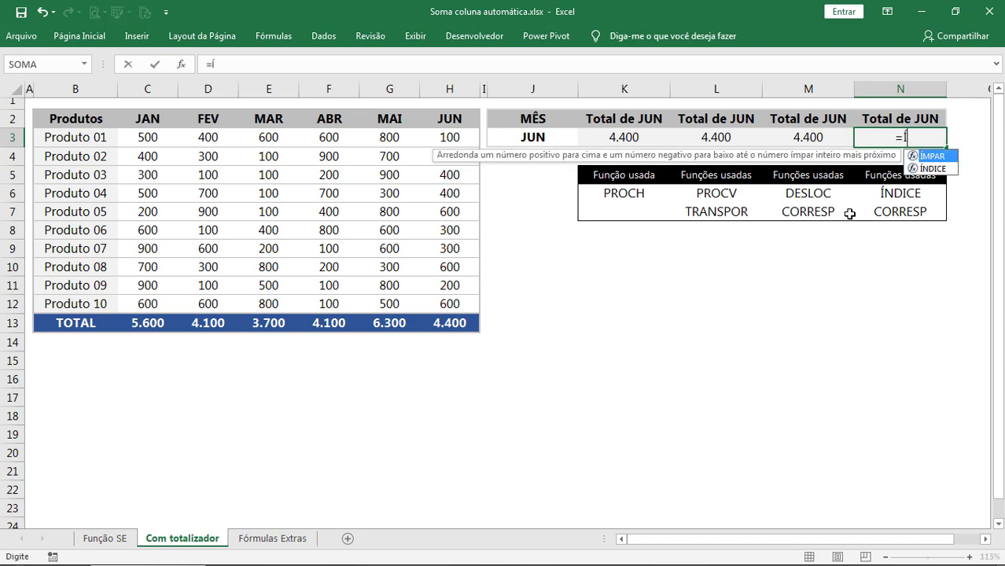
text(NDICE()
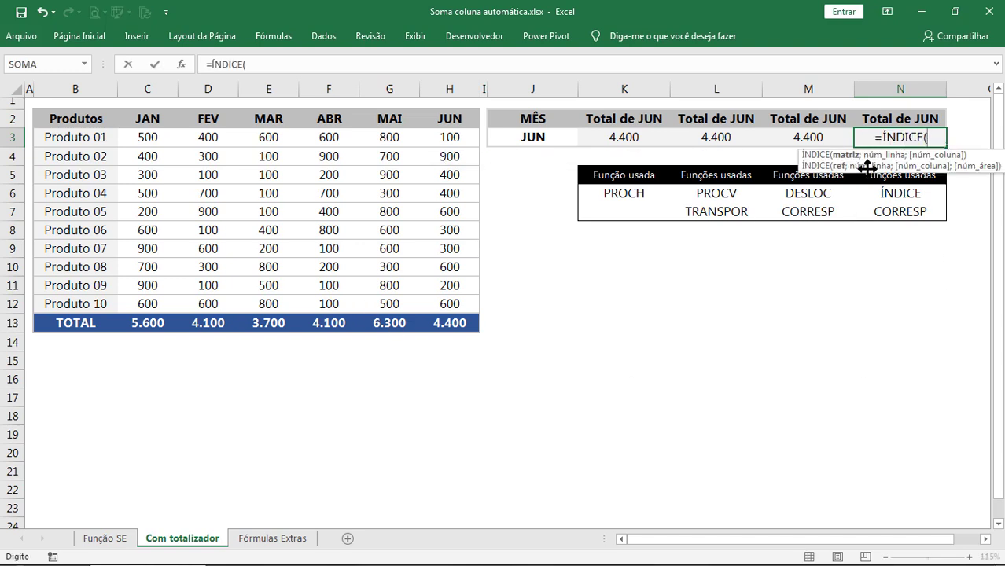
drag(846, 167, 653, 289)
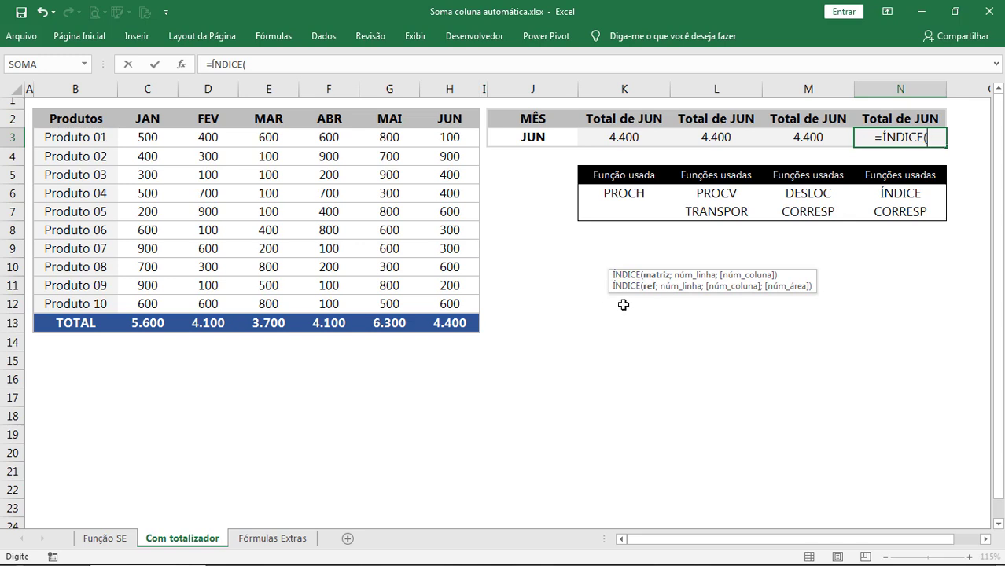
drag(165, 329, 445, 322)
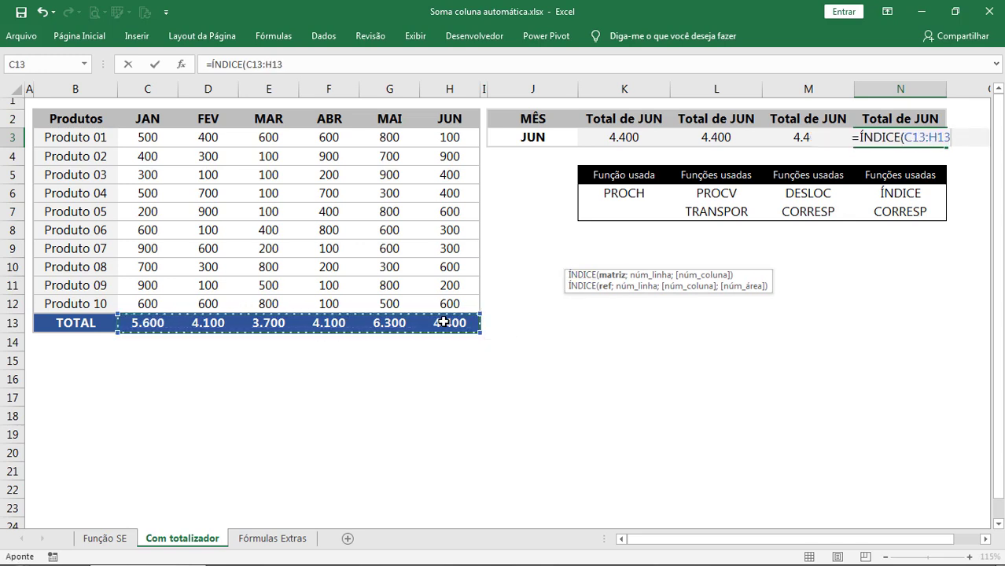
text(;)
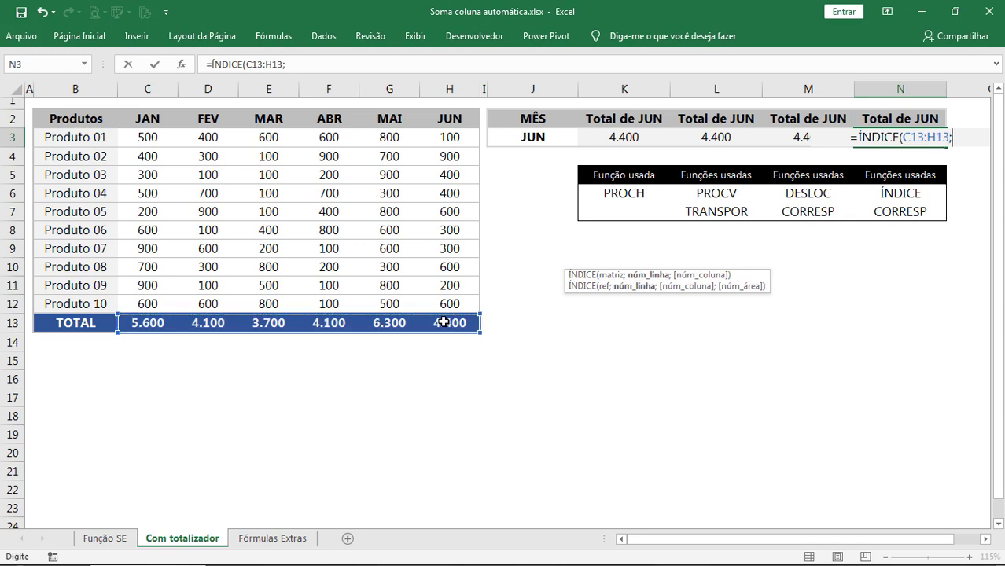
drag(661, 291, 617, 268)
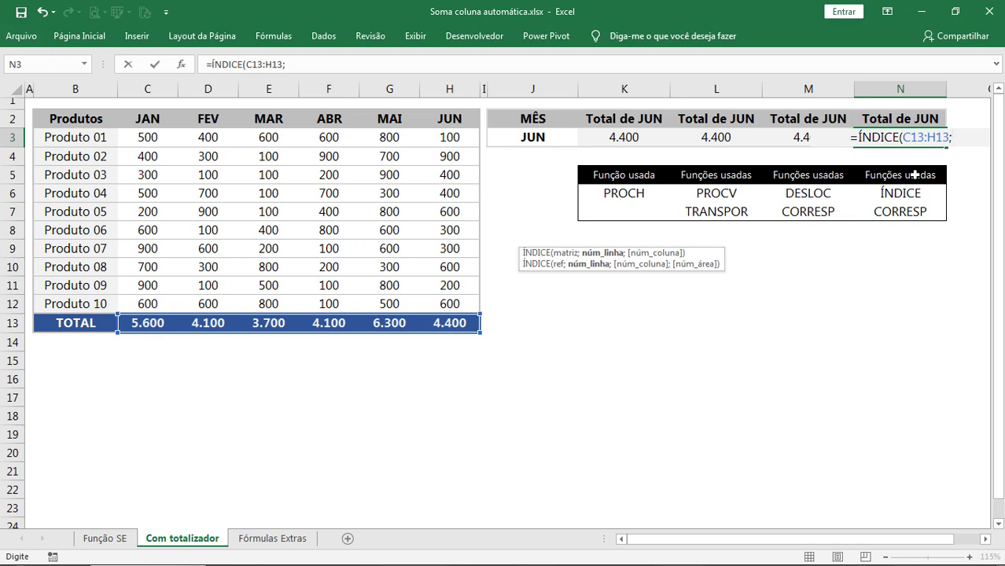
text(1)
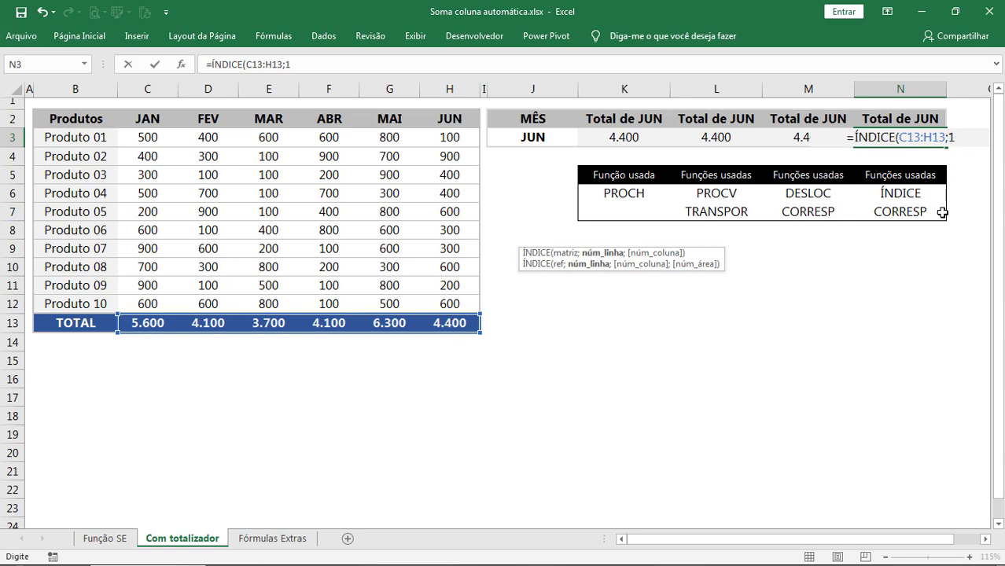
key(BackSpace)
Leave the row argument empty and add CORRESP(J3;C2:H2;0) as the column, giving 4.400
text(;)
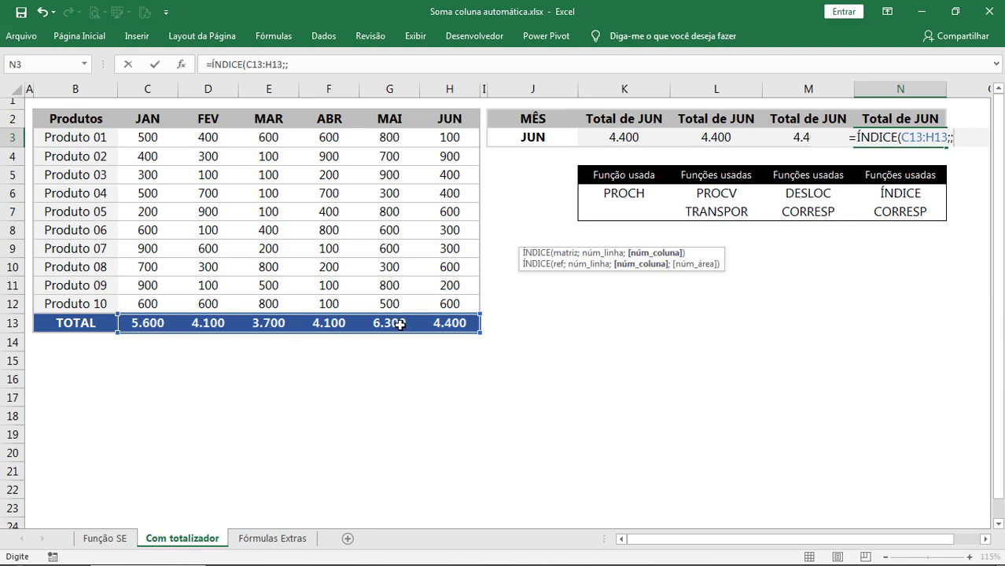
text(COR)
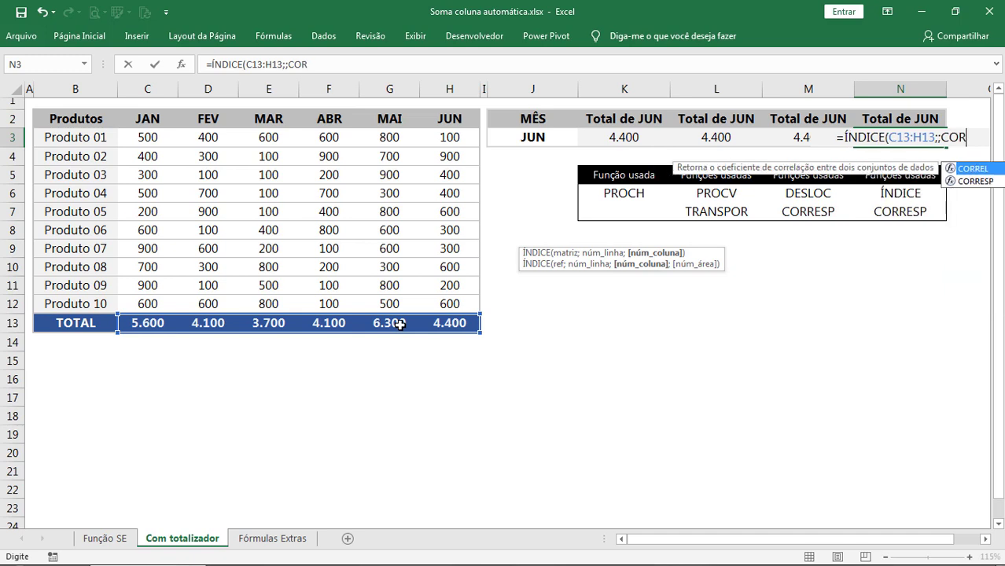
text(RESP()
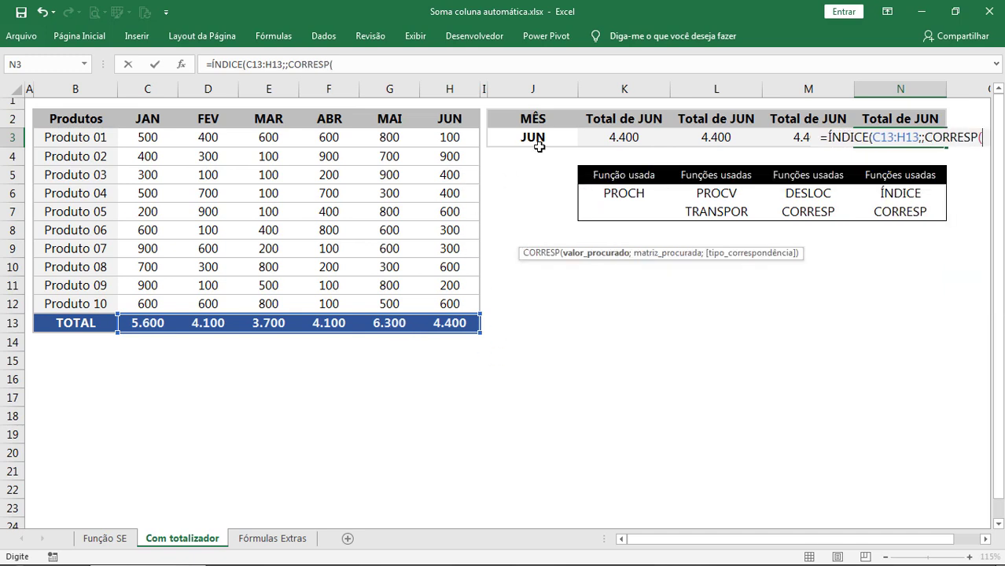
click(532, 139)
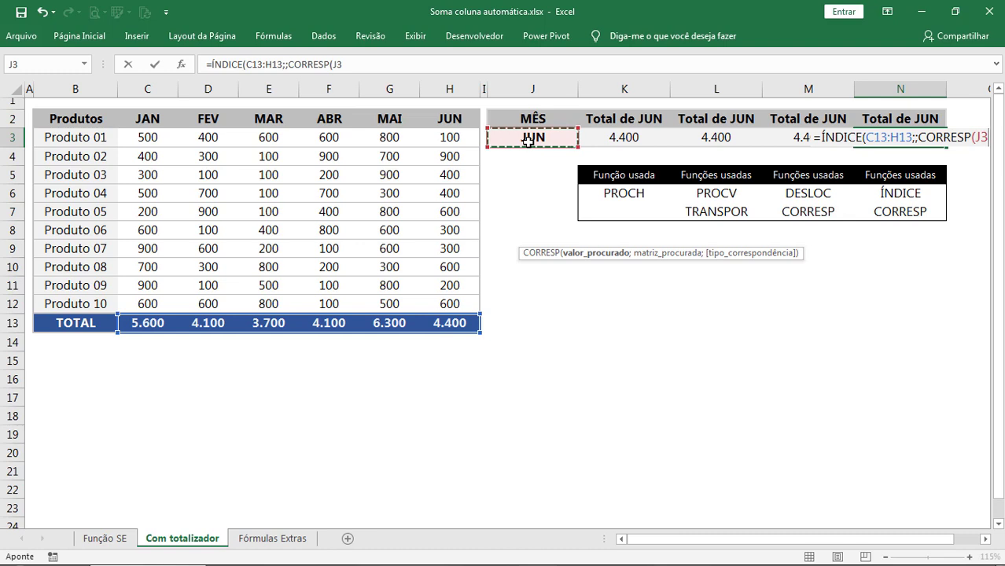
text(;)
drag(150, 119, 465, 120)
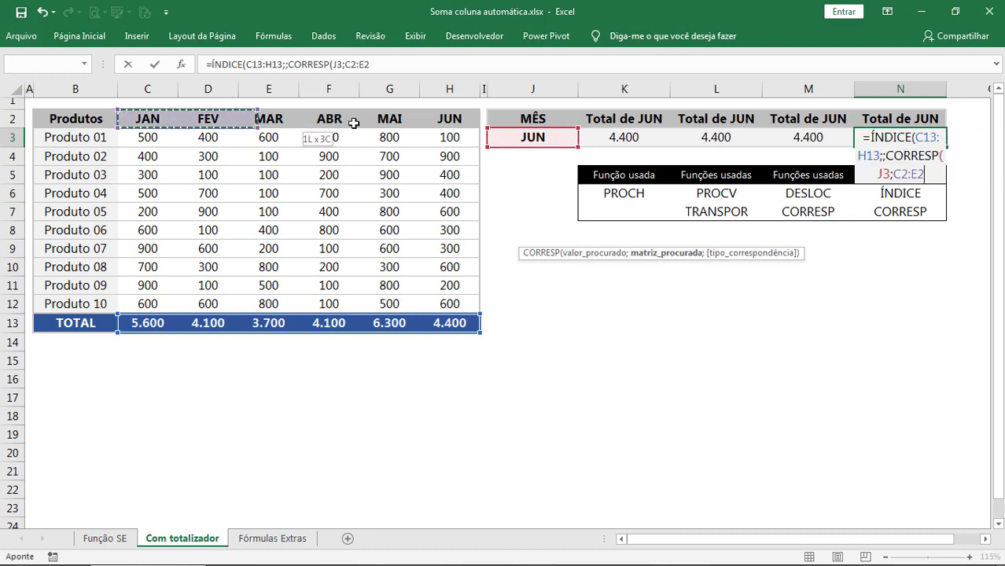
text(;0)
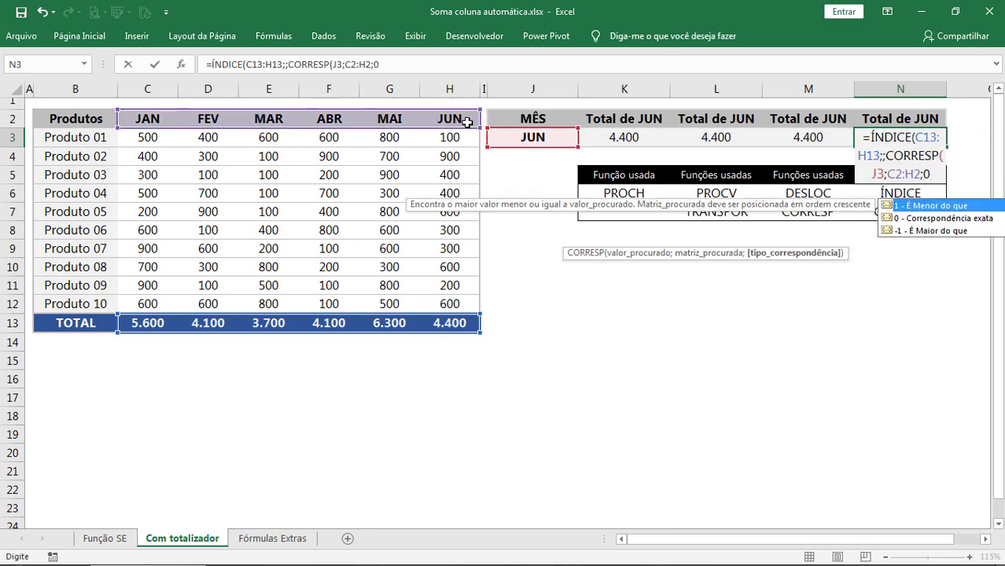
text())
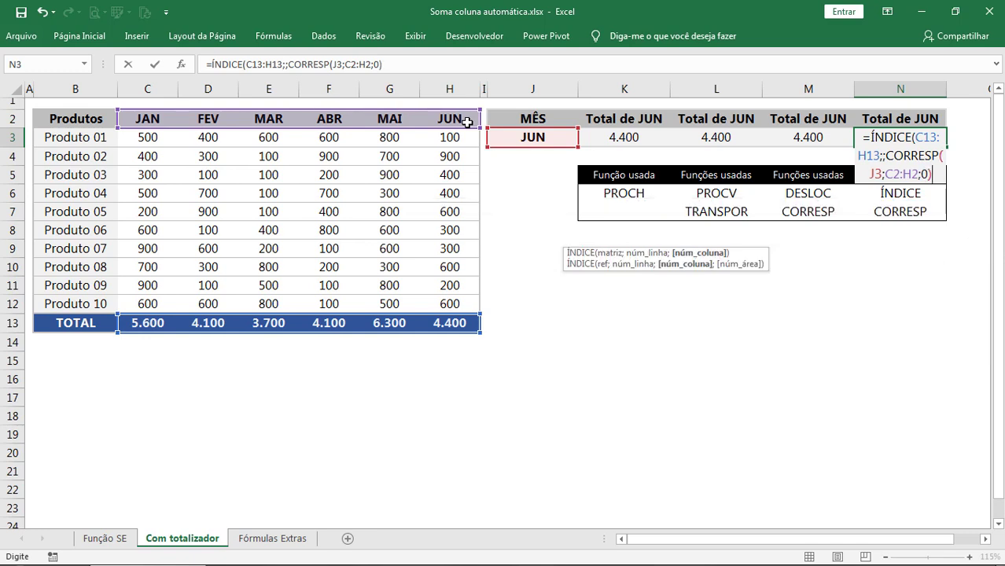
text())
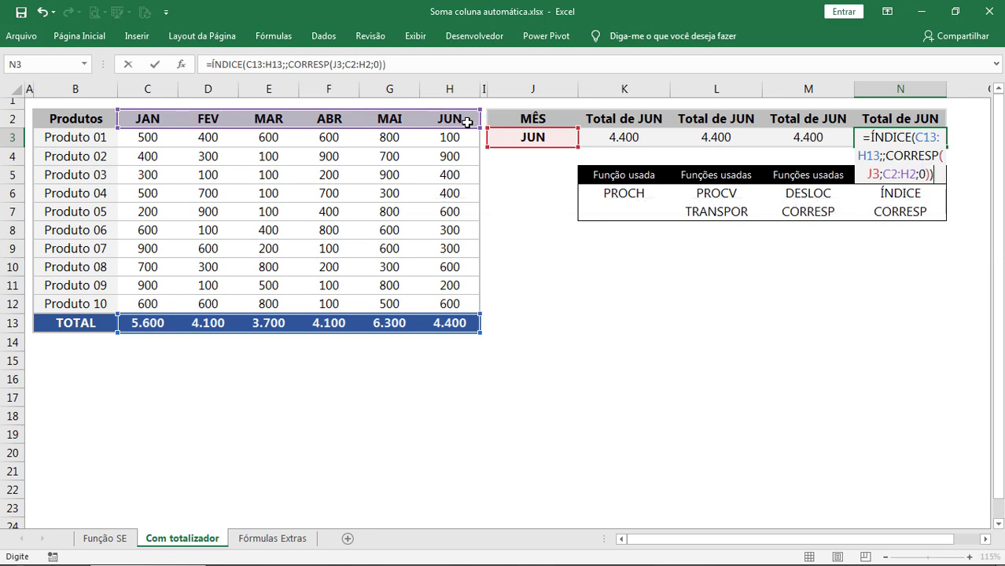
key(Return)
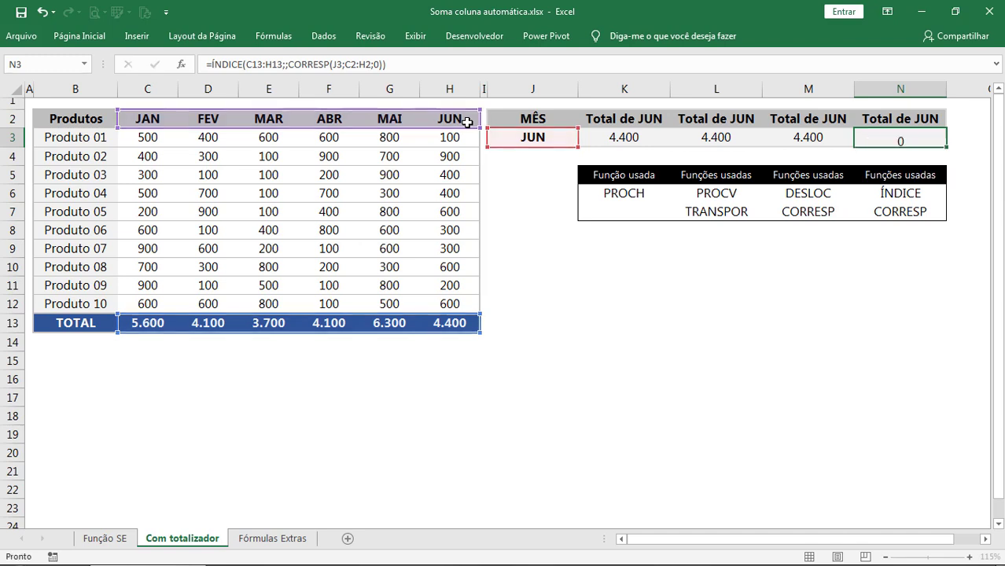
drag(910, 140, 621, 137)
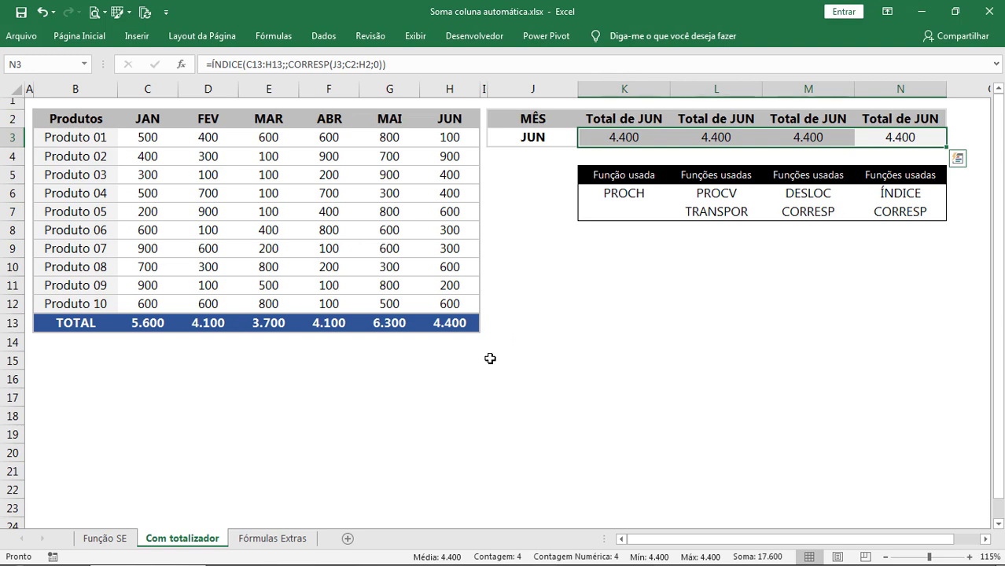
Browse the Fórmulas Extras, Função SE and Com totalizador sheets, checking the TOTAL row C13:H13
click(289, 542)
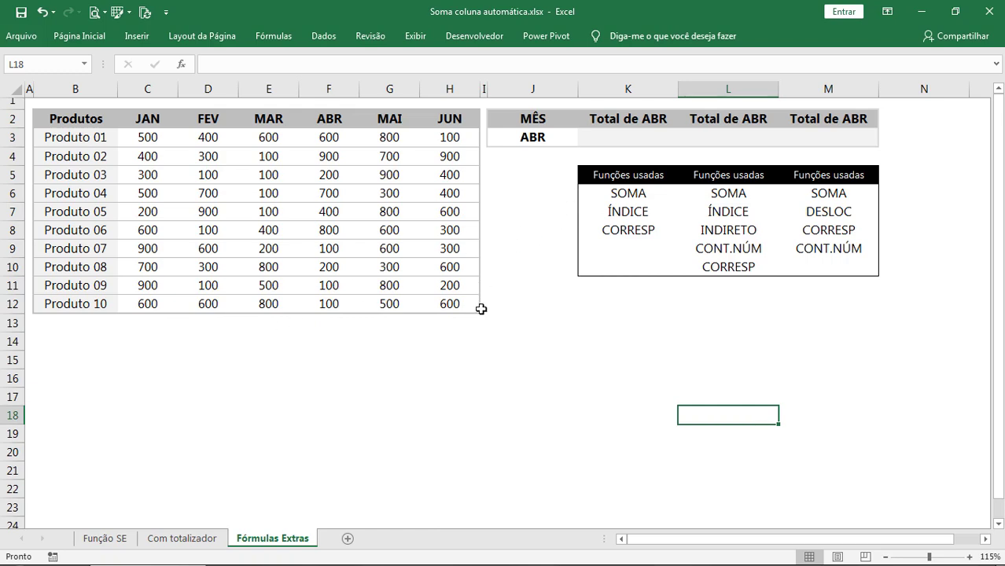
click(105, 539)
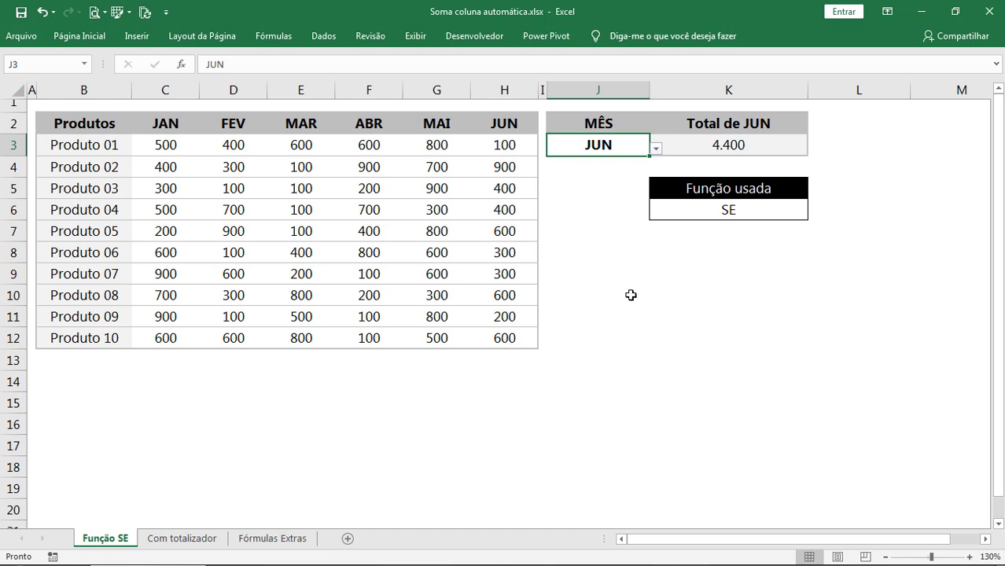
click(213, 540)
drag(149, 324, 454, 324)
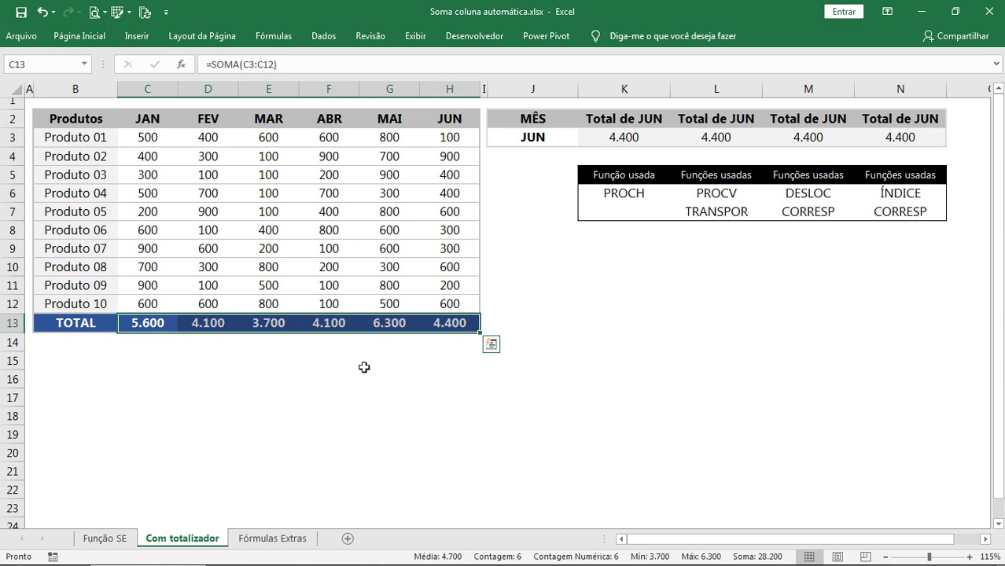
On Fórmulas Extras, review the SOMA, ÍNDICE and CORRESP entries in the function lists
click(283, 541)
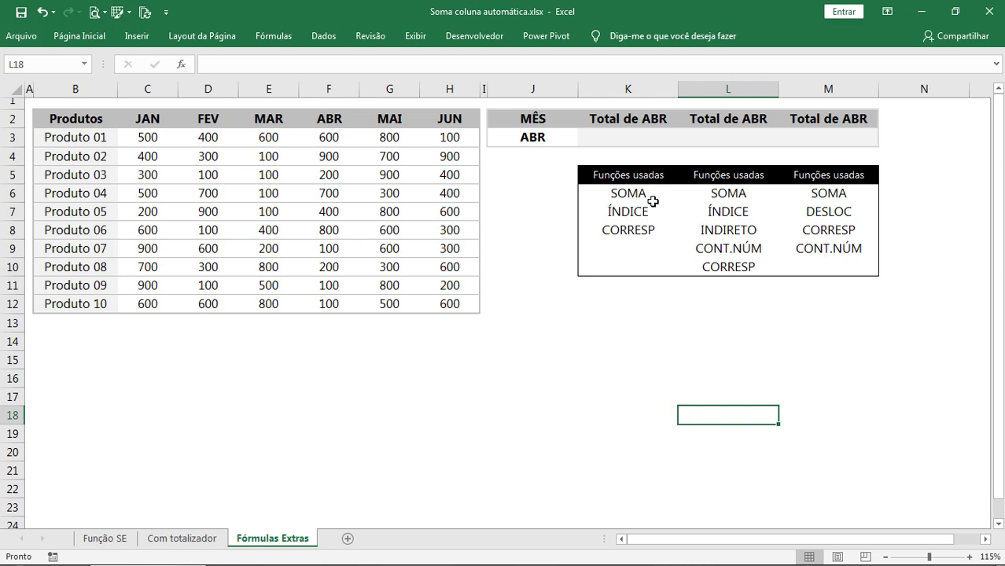
drag(618, 193, 822, 195)
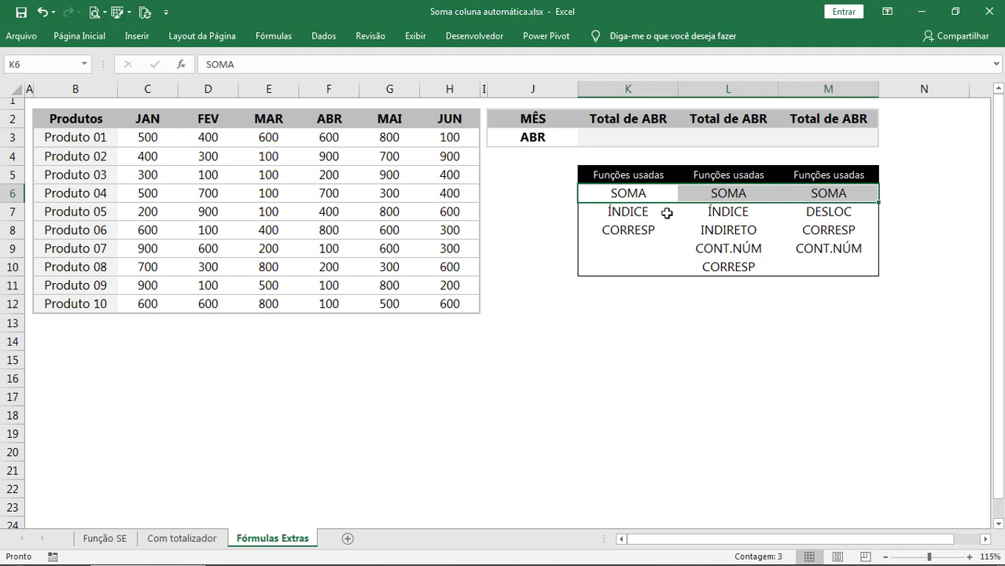
drag(620, 214, 838, 267)
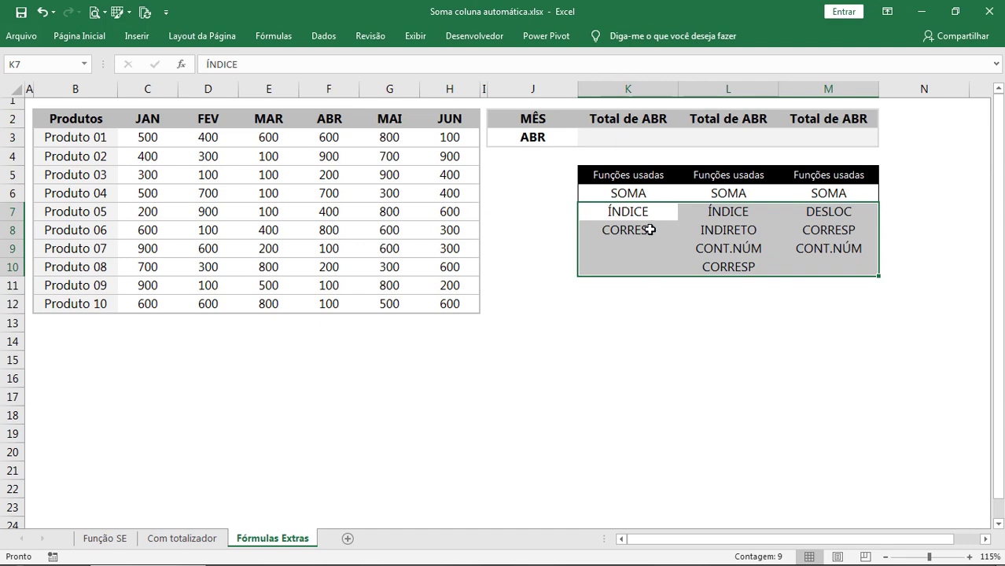
drag(642, 214, 642, 226)
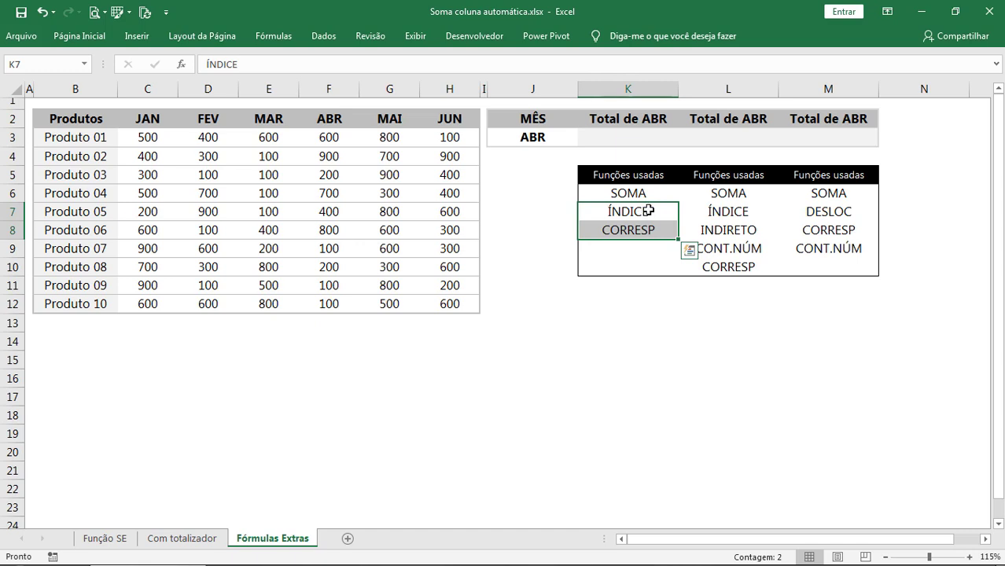
key(Escape)
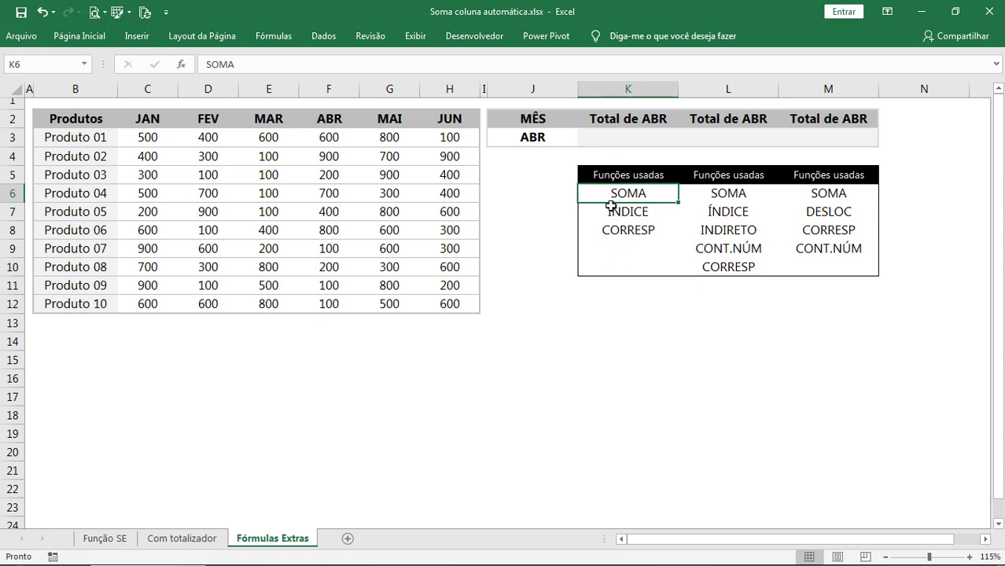
Start K3's ÍNDICE formula with the sales values C3:H12 as the array
click(615, 135)
text(=)
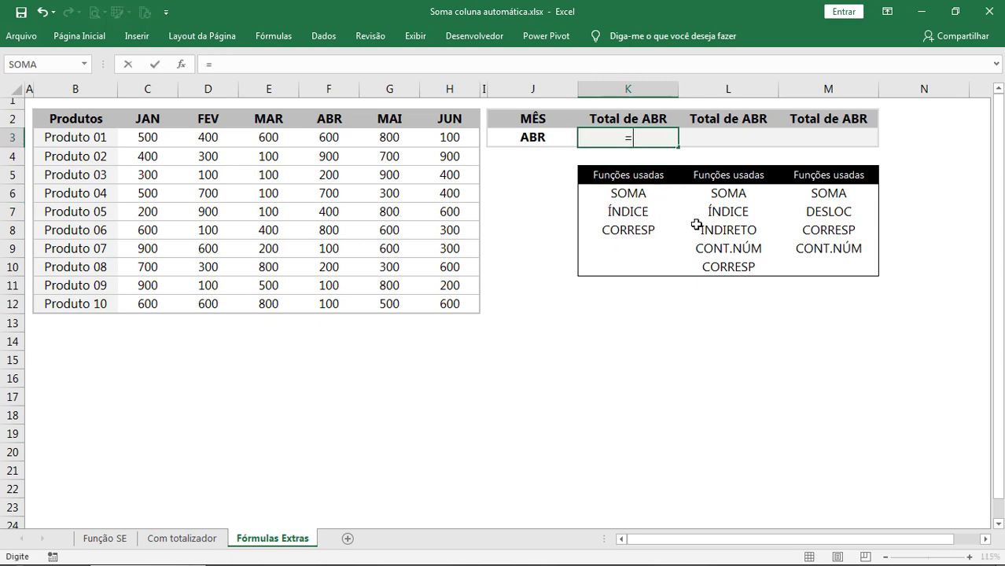
text(ÍND)
key(Tab)
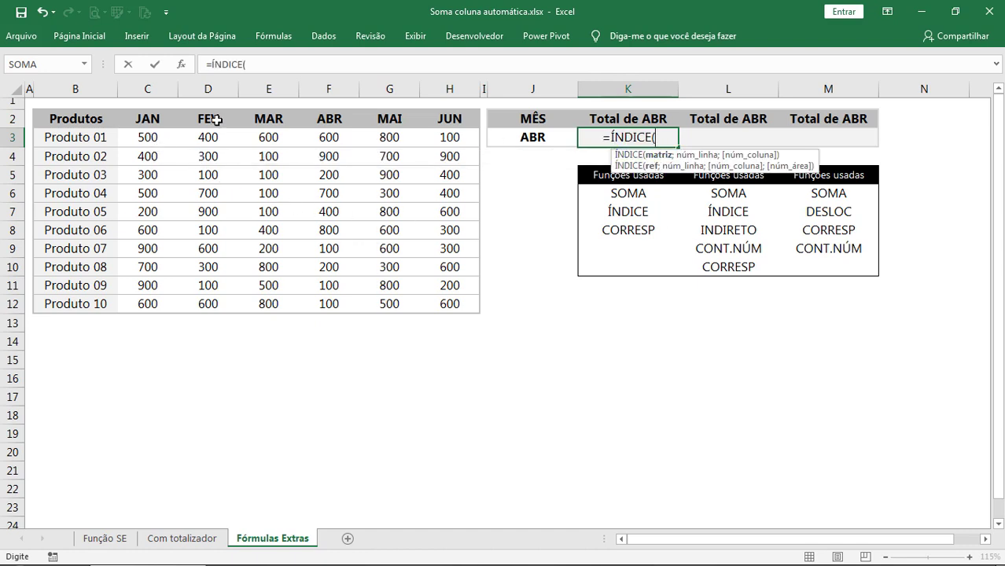
drag(150, 136, 452, 293)
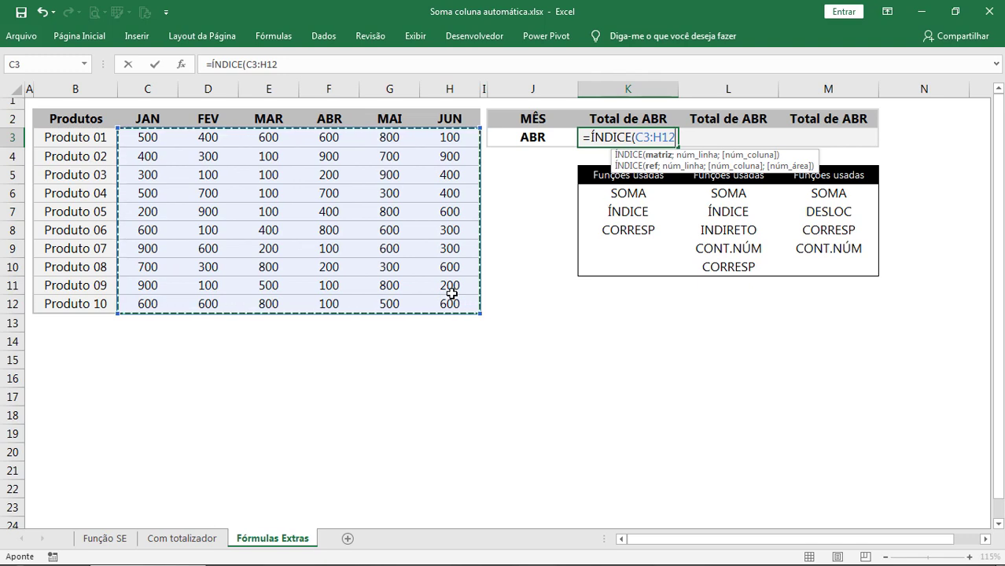
text(;)
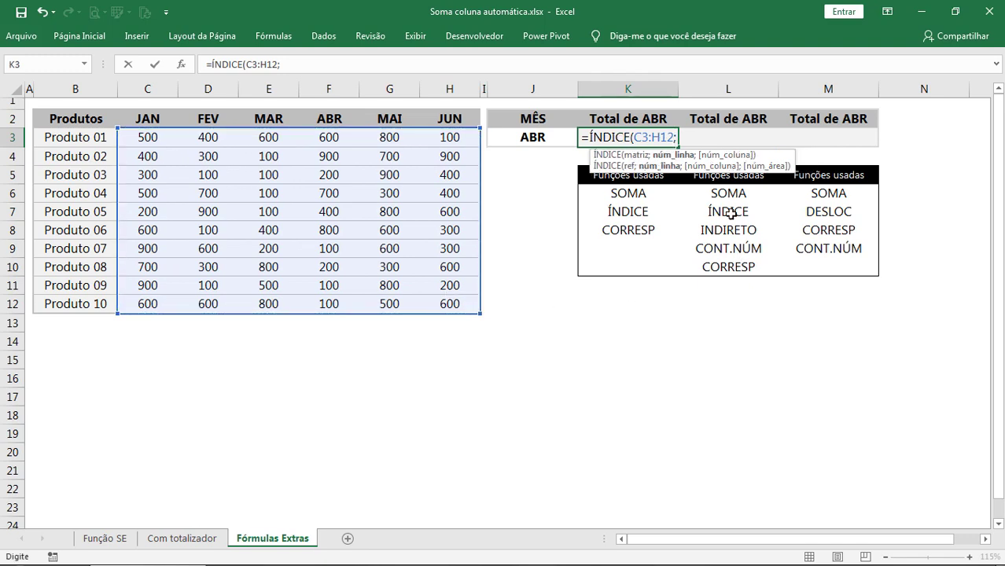
drag(724, 165, 639, 335)
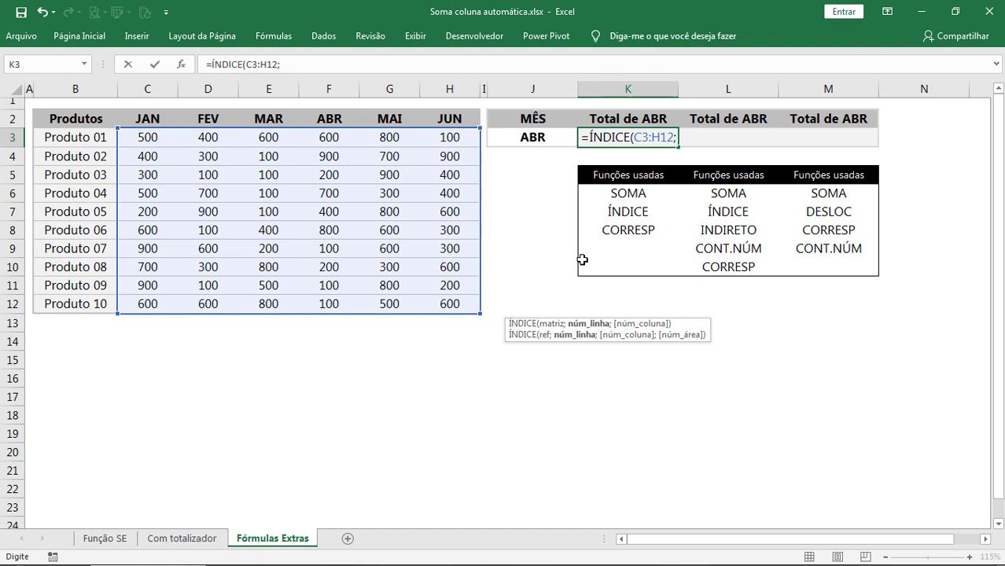
Add an empty row argument and CORRESP(J3;C2:H2;0), then evaluate with F9 to see the ABR values
text(;)
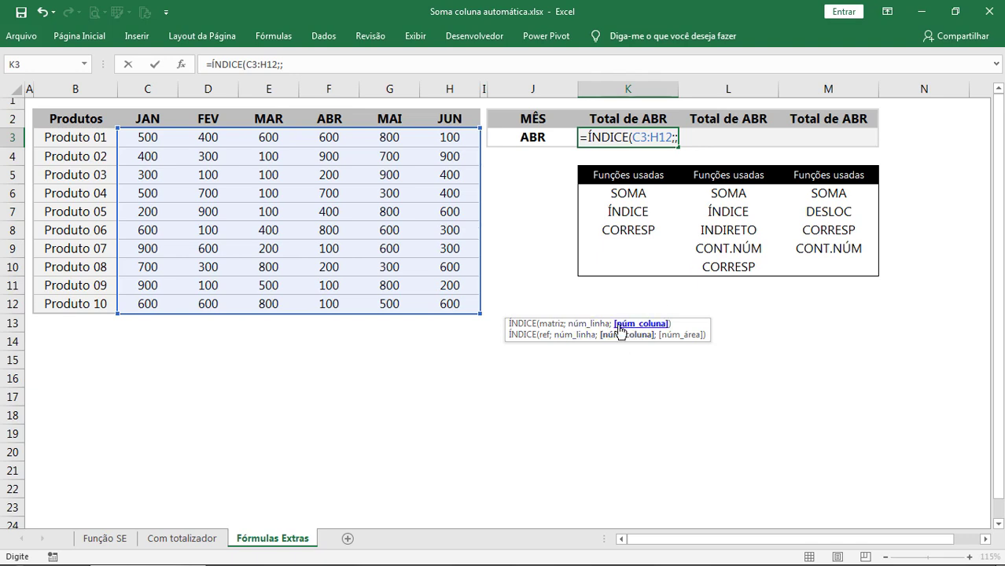
text(C)
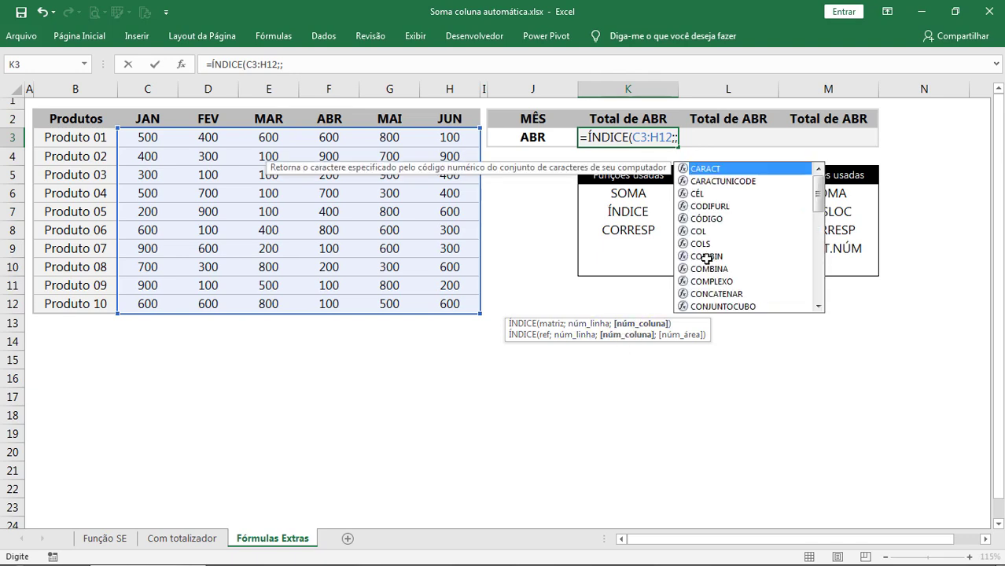
text(ORRESP()
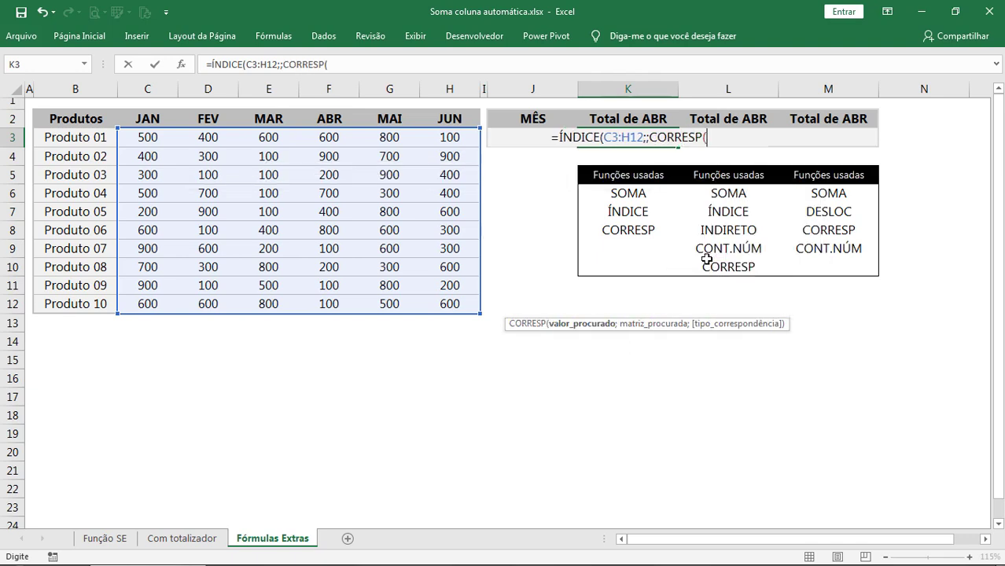
click(505, 153)
key(Up)
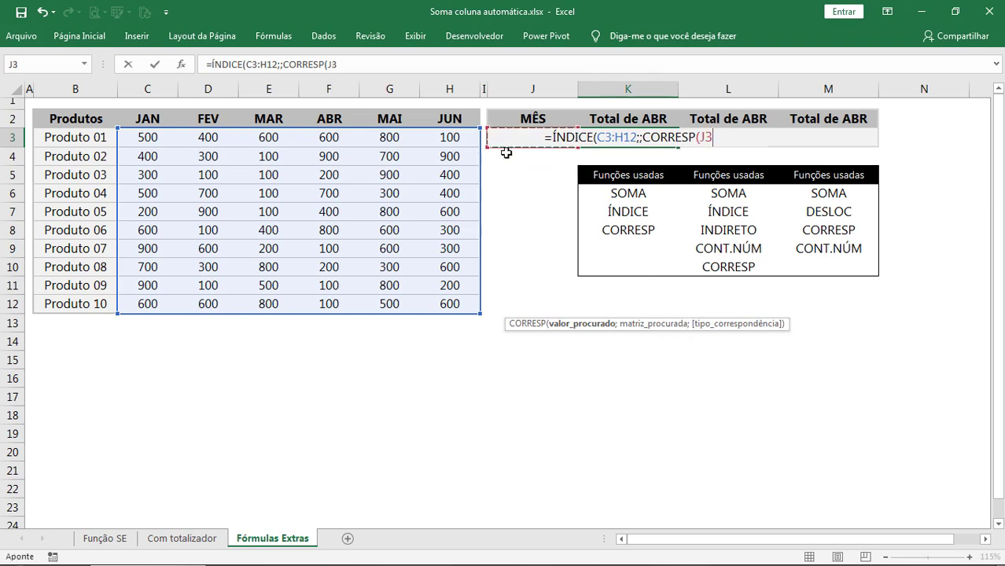
text(;)
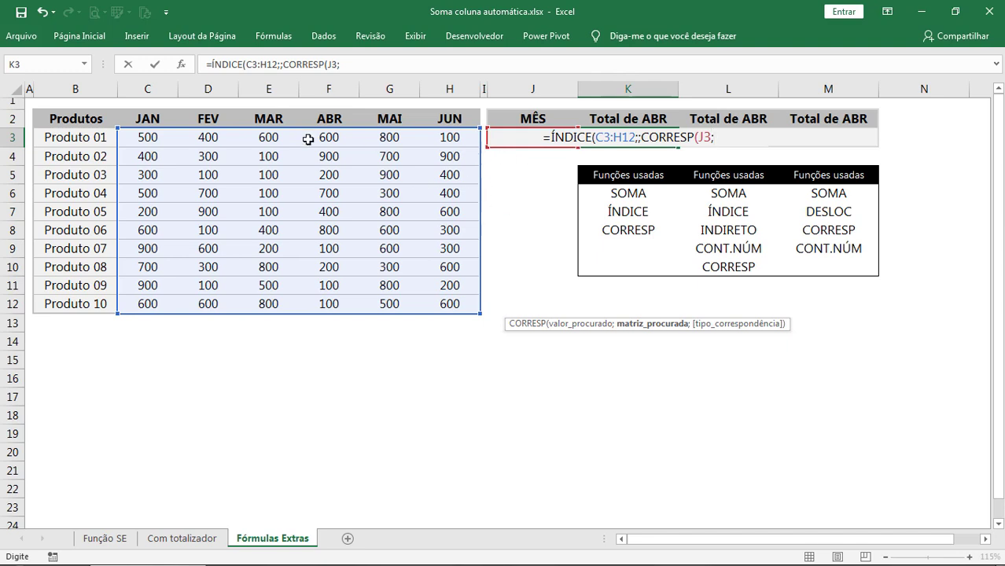
drag(139, 119, 451, 123)
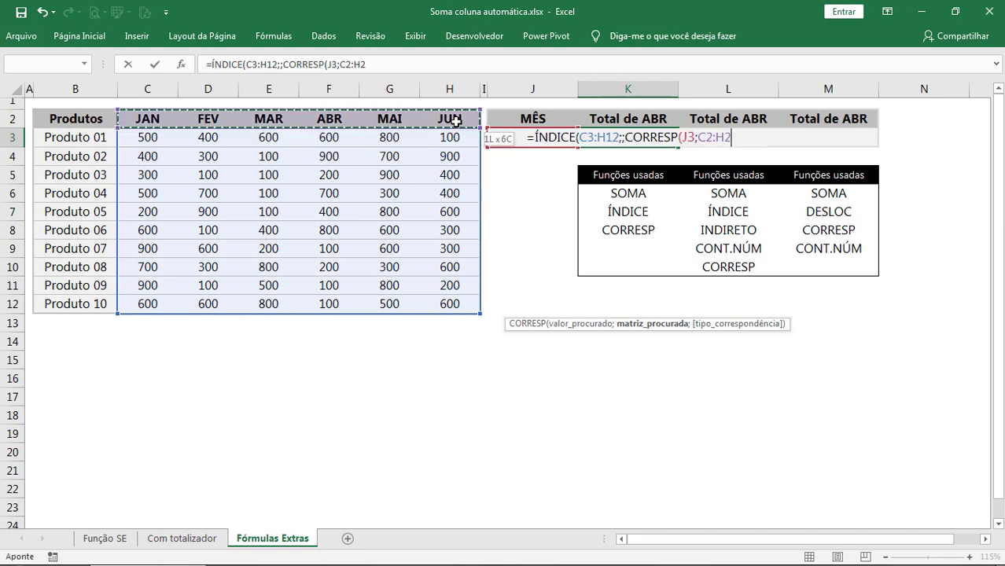
text(;0)
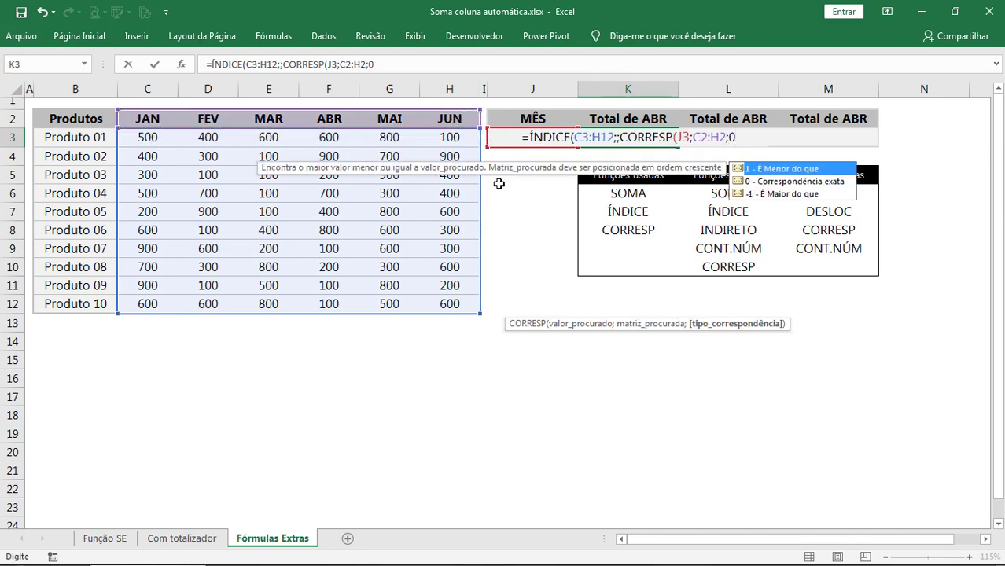
text()))
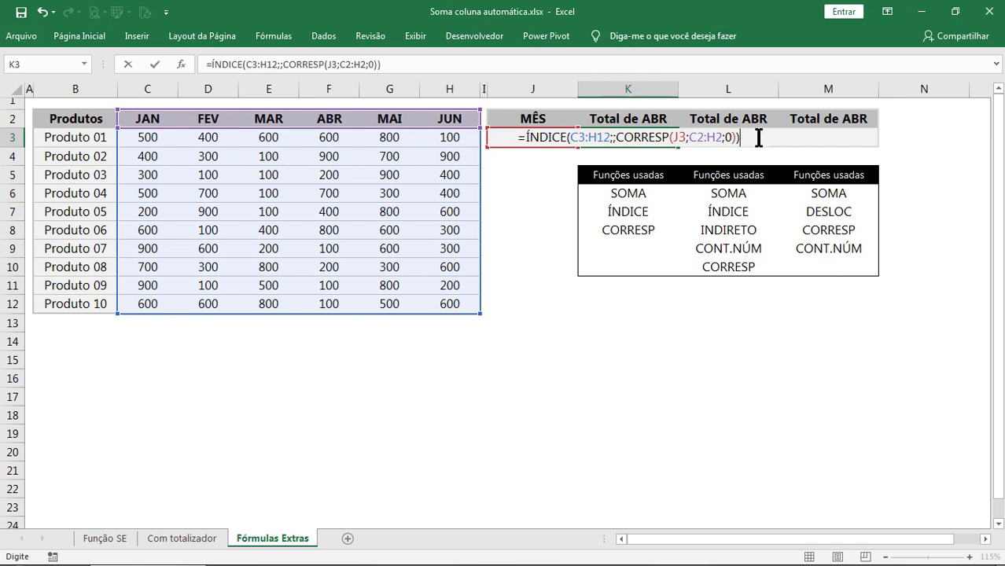
key(F9)
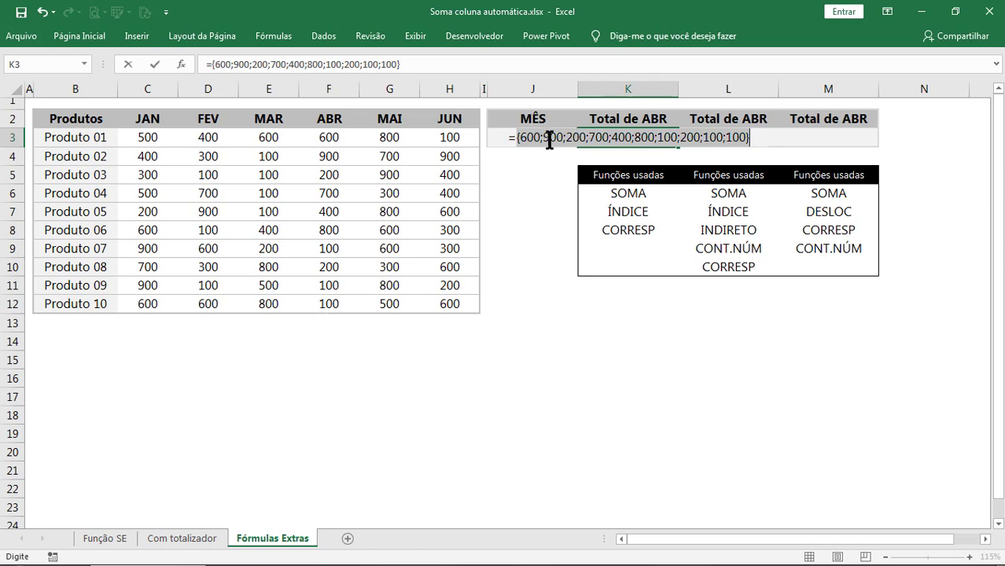
Restore K3's formula and wrap it as =SOMA(ÍNDICE(C3:H12;;CORRESP(J3;C2:H2;0))), showing 4.100
key(ctrl+z)
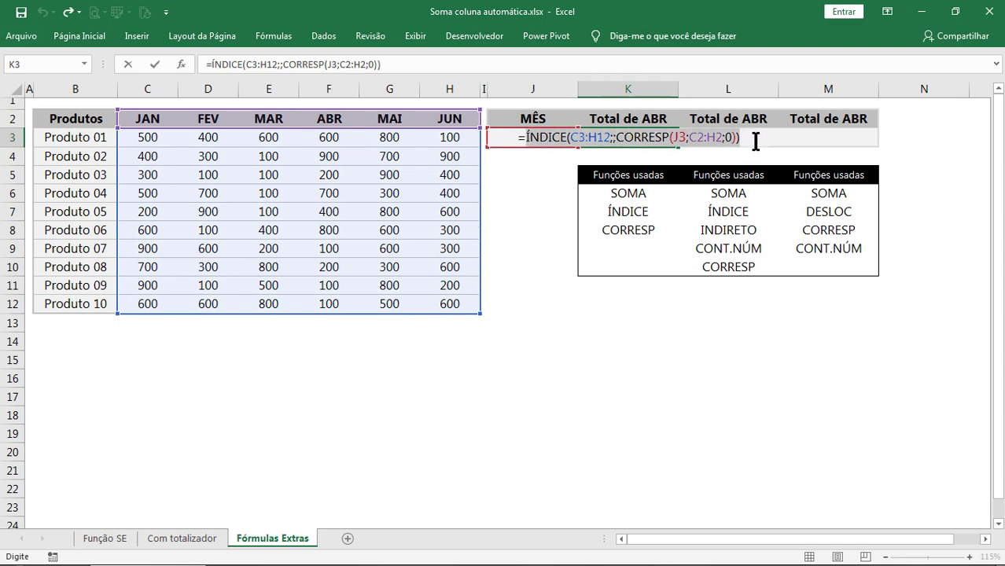
click(758, 141)
click(524, 138)
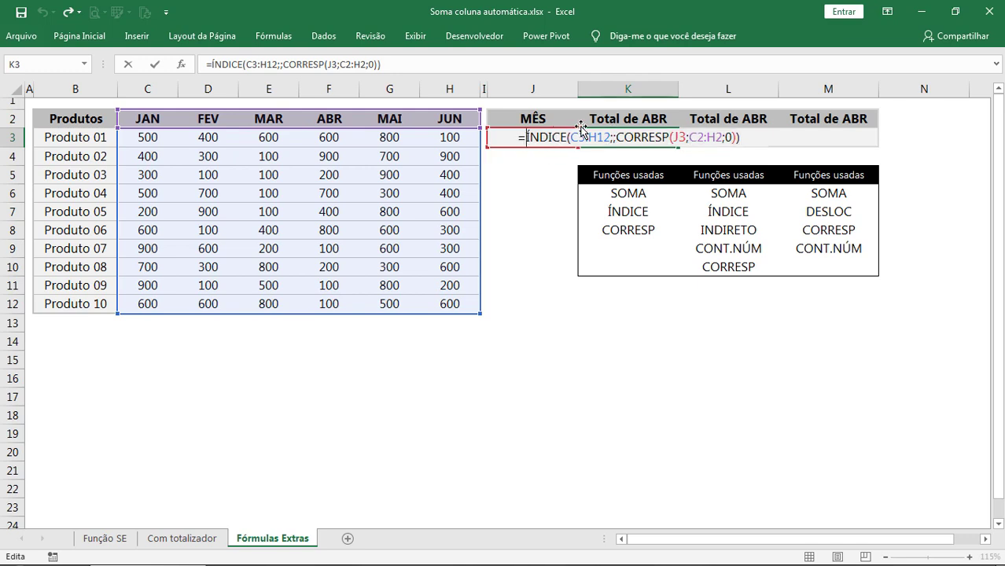
text(SOM)
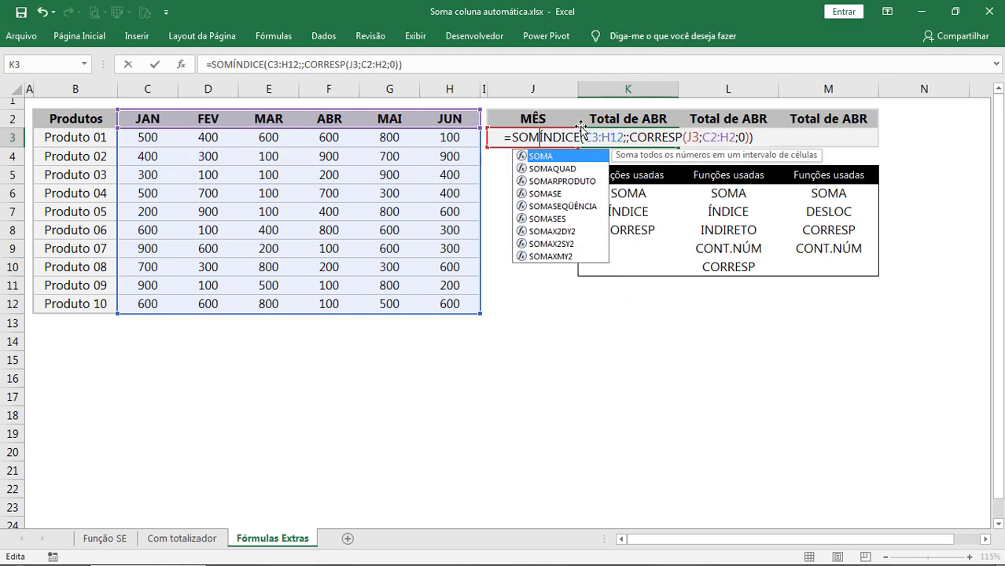
text(A()
click(759, 138)
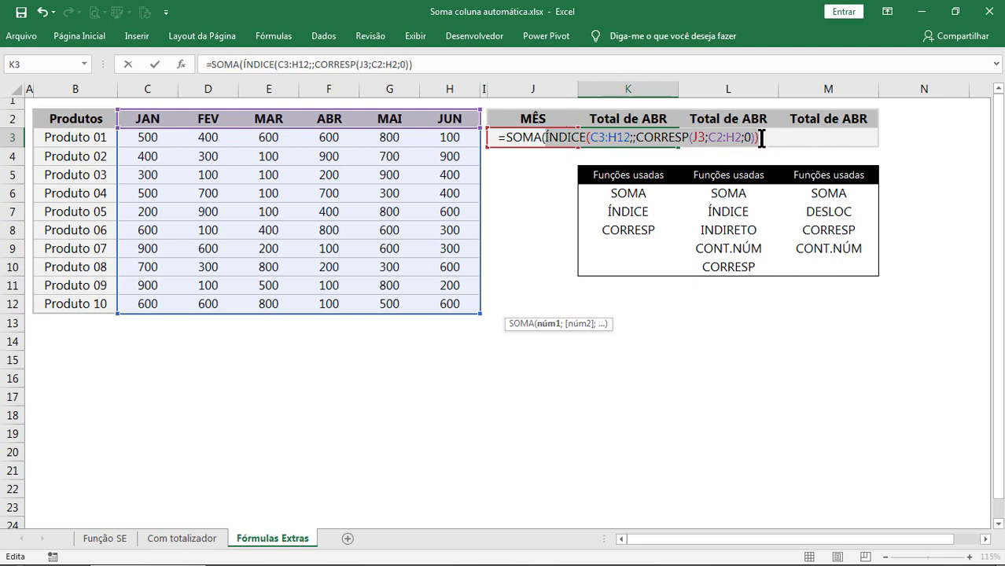
text())
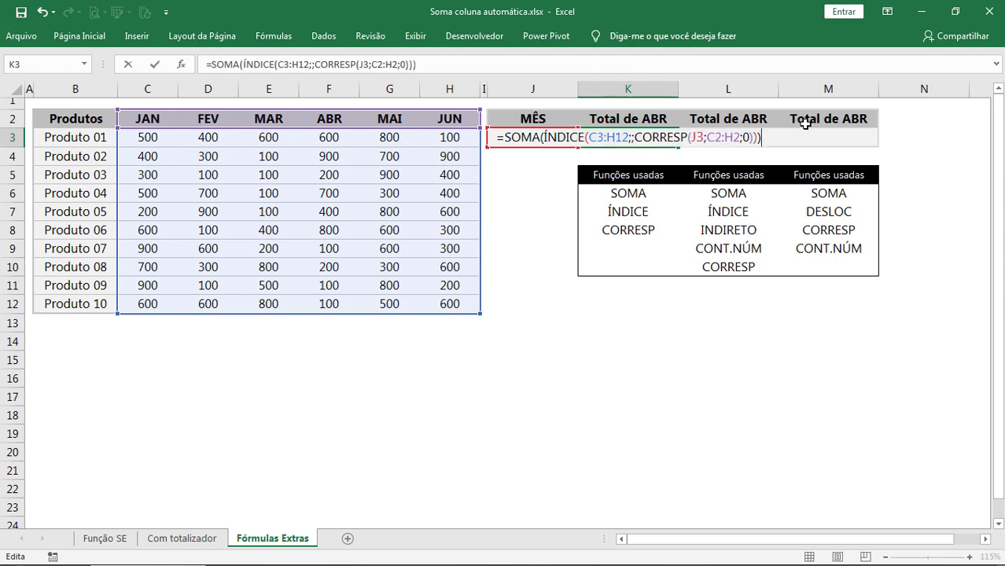
key(Return)
After a look at Com totalizador, set J3 on Fórmulas Extras to JUN
click(647, 137)
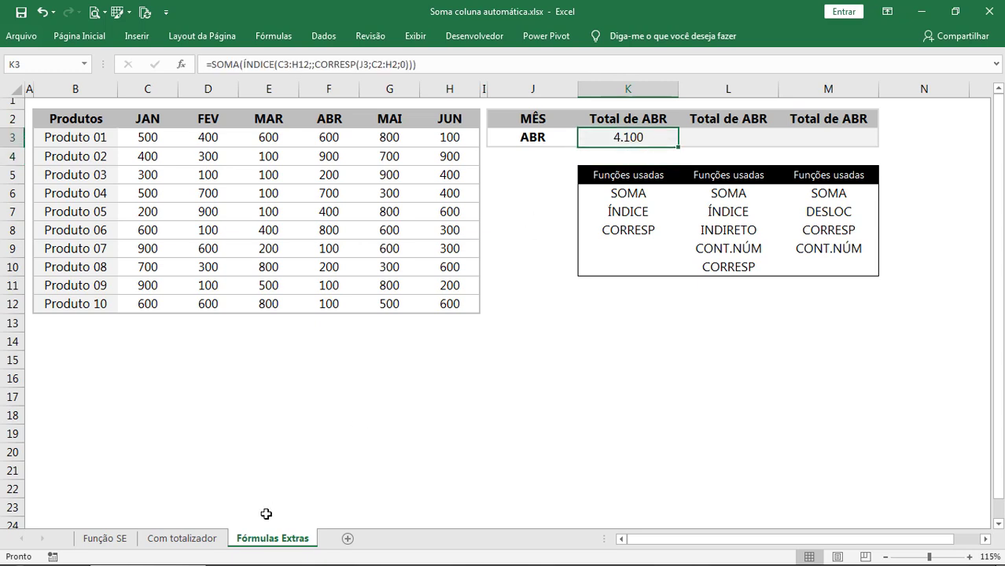
click(203, 541)
click(549, 135)
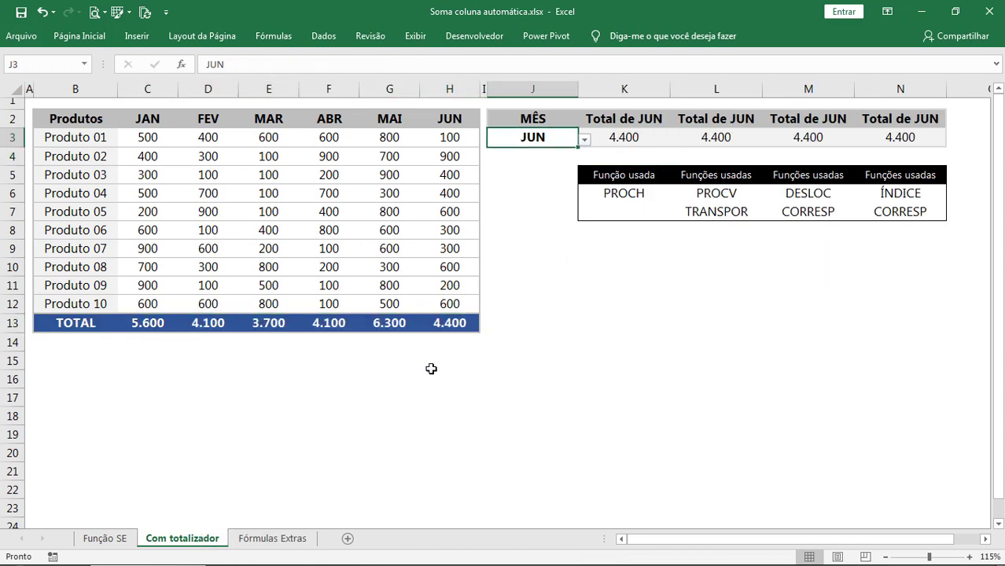
click(273, 539)
click(570, 137)
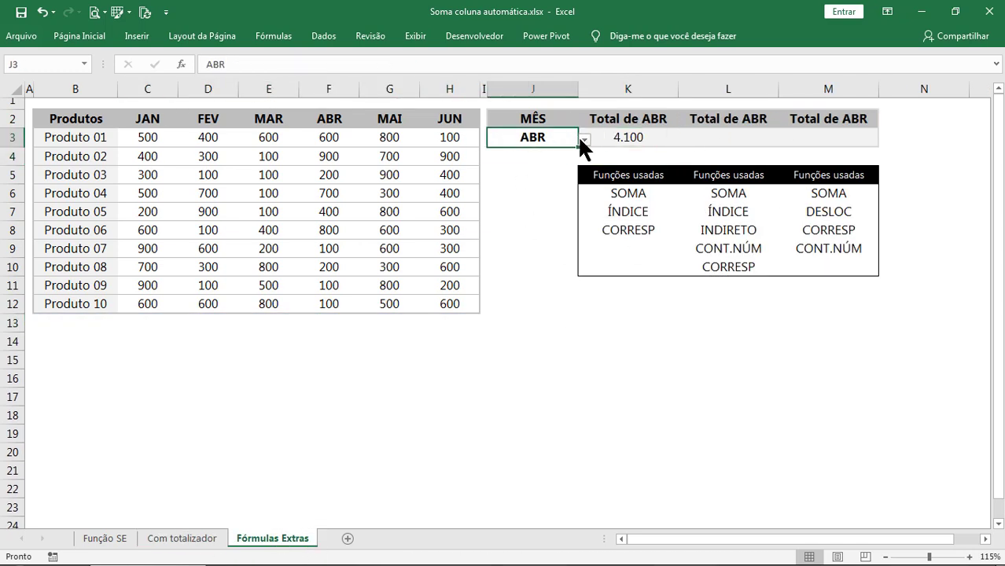
click(585, 139)
click(499, 208)
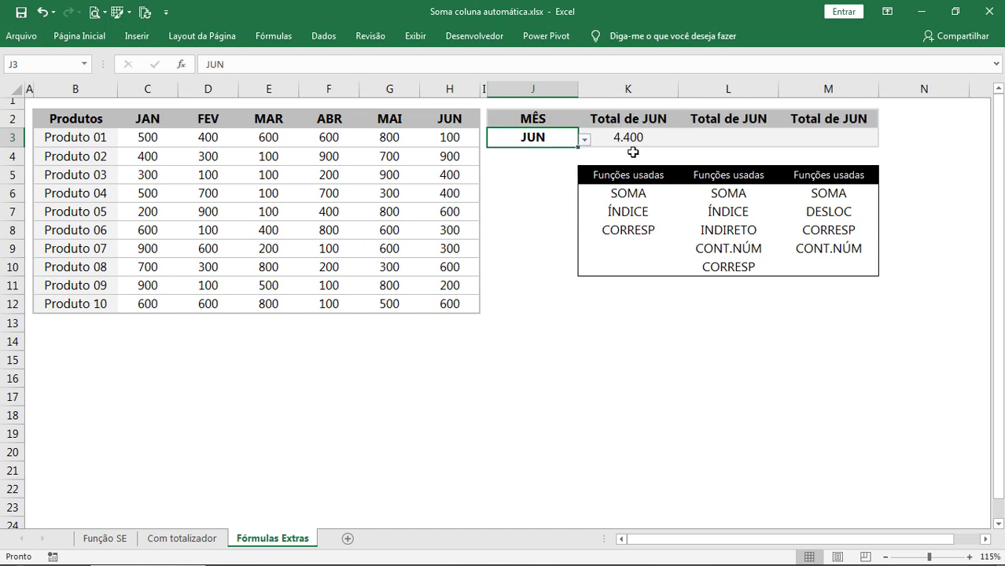
Review K3's formula, cell L3 and the second list of functions used
click(633, 139)
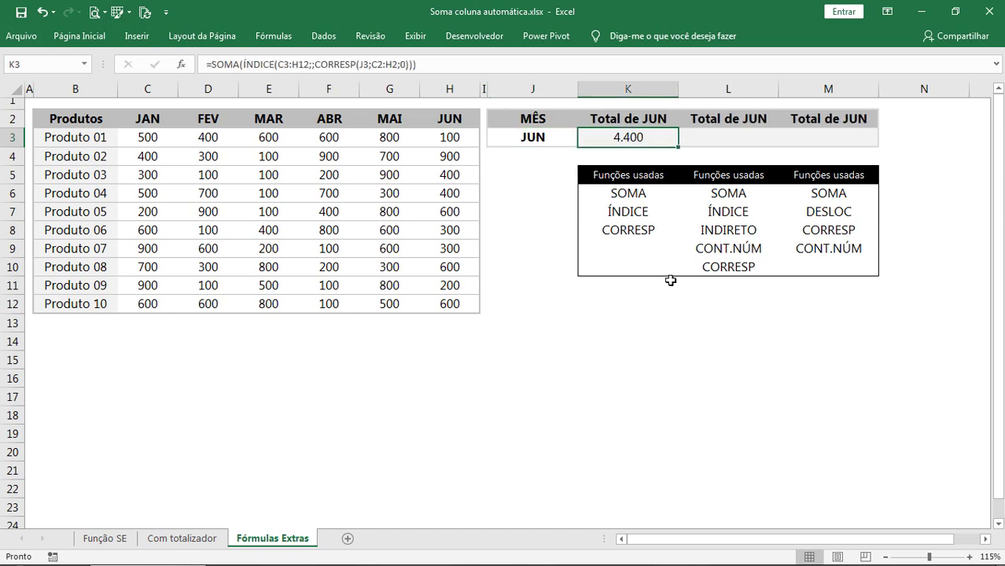
click(723, 140)
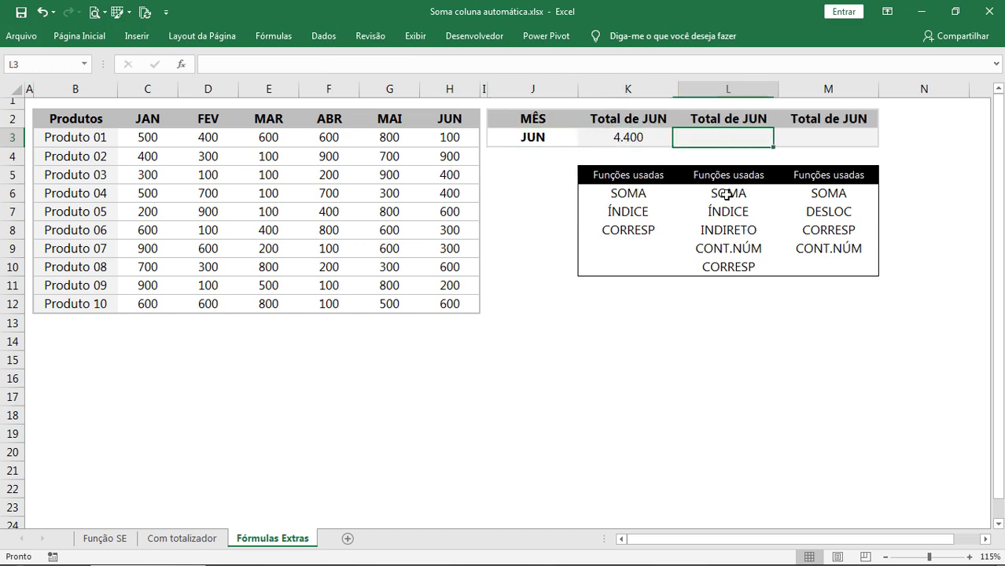
drag(728, 197, 732, 269)
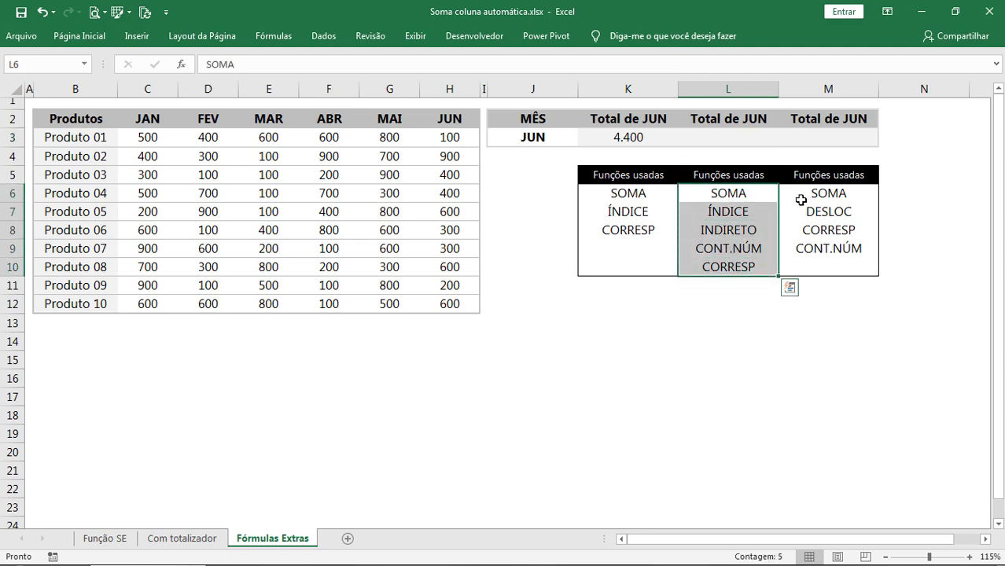
click(642, 139)
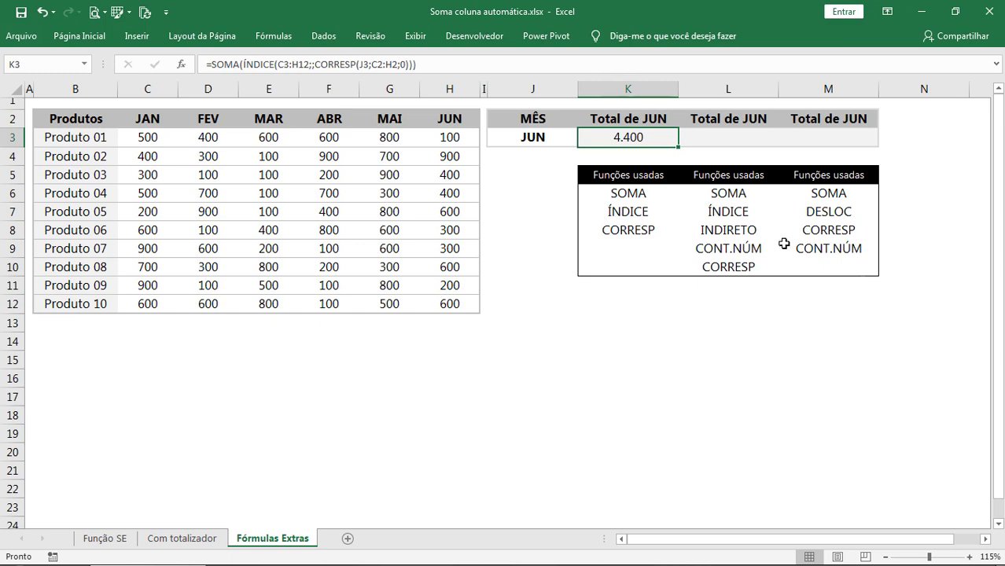
Make the SOMA, both ÍNDICE and both CORRESP cells bold with Ctrl+N
click(739, 208)
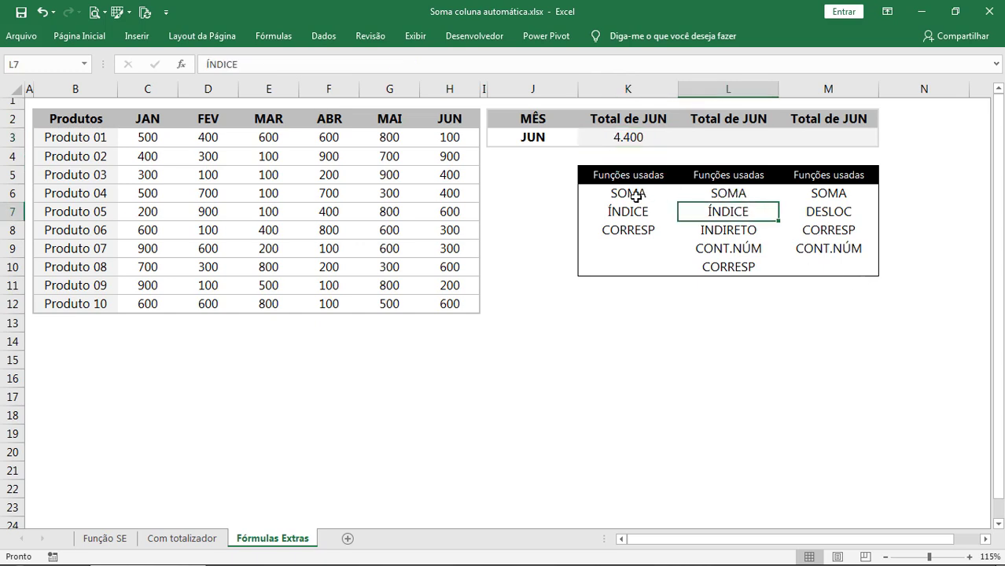
drag(637, 194, 719, 195)
drag(643, 210, 712, 210)
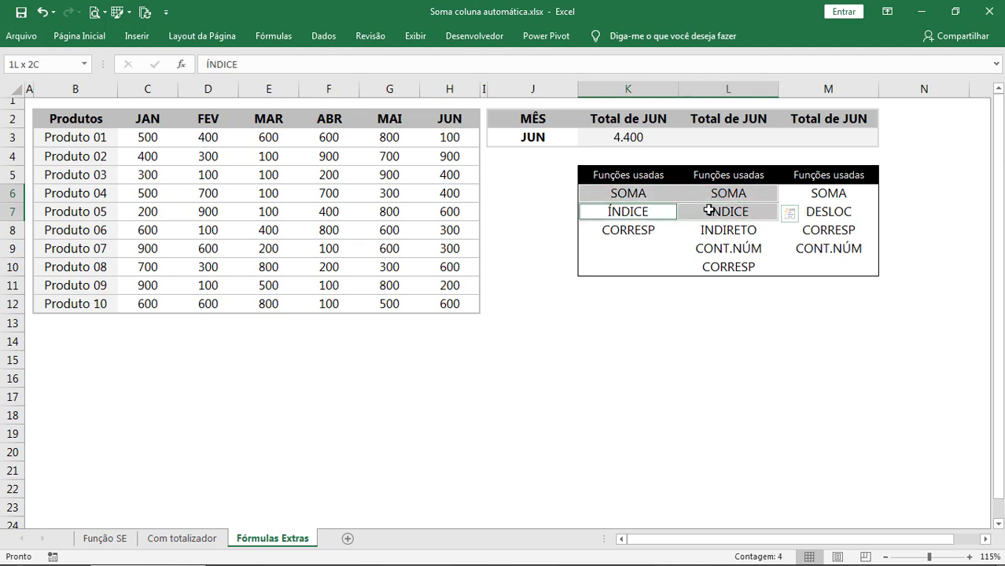
ctrl+click(635, 232)
ctrl+click(713, 271)
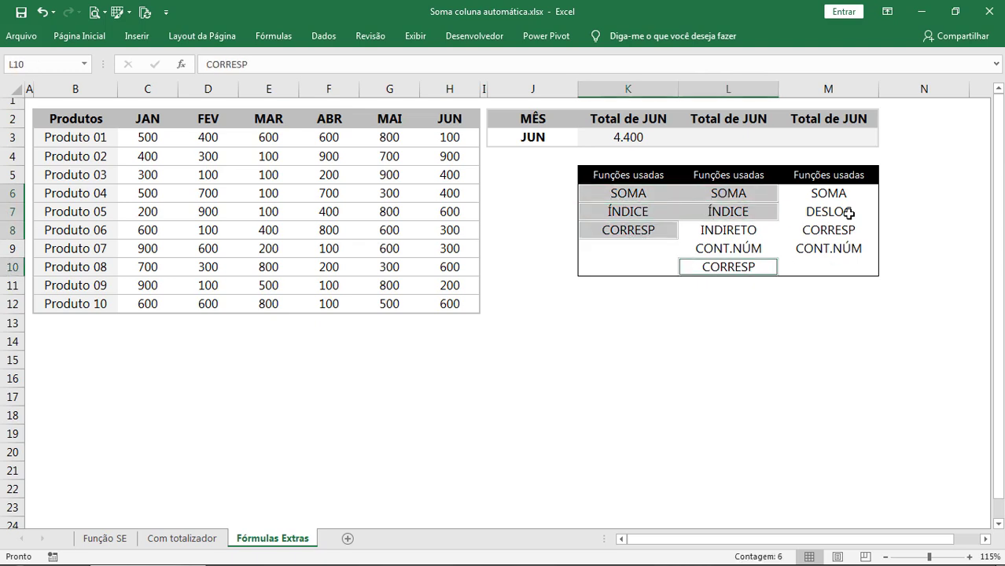
key(ctrl+n)
Check the INDIRETO, CONT.NÚM and ÍNDICE cells in column L, then open K3's formula
click(769, 338)
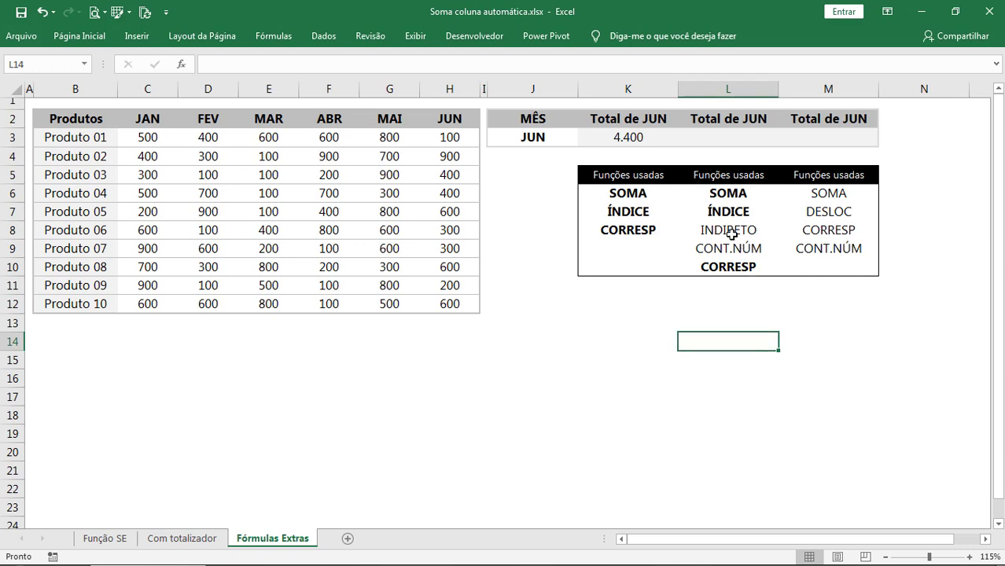
drag(731, 234, 720, 248)
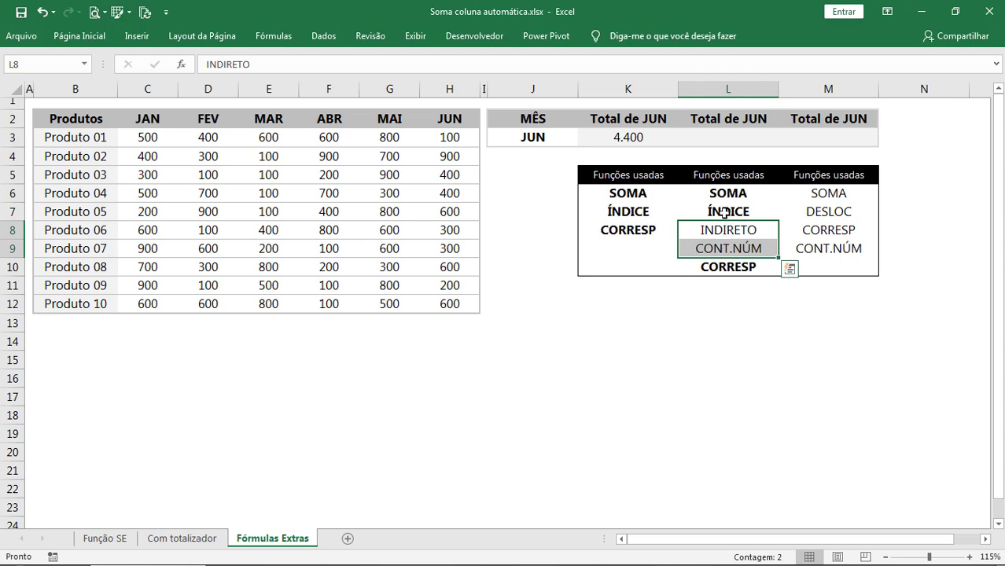
click(724, 213)
double_click(624, 137)
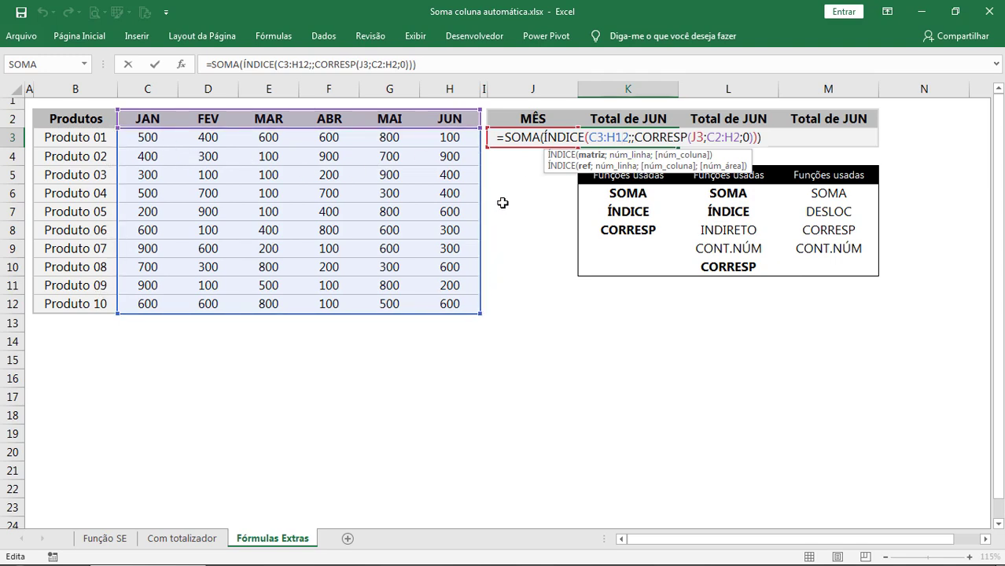
Inspect K3's C3:H12 argument without changes, then review the sales table and both function lists
click(596, 156)
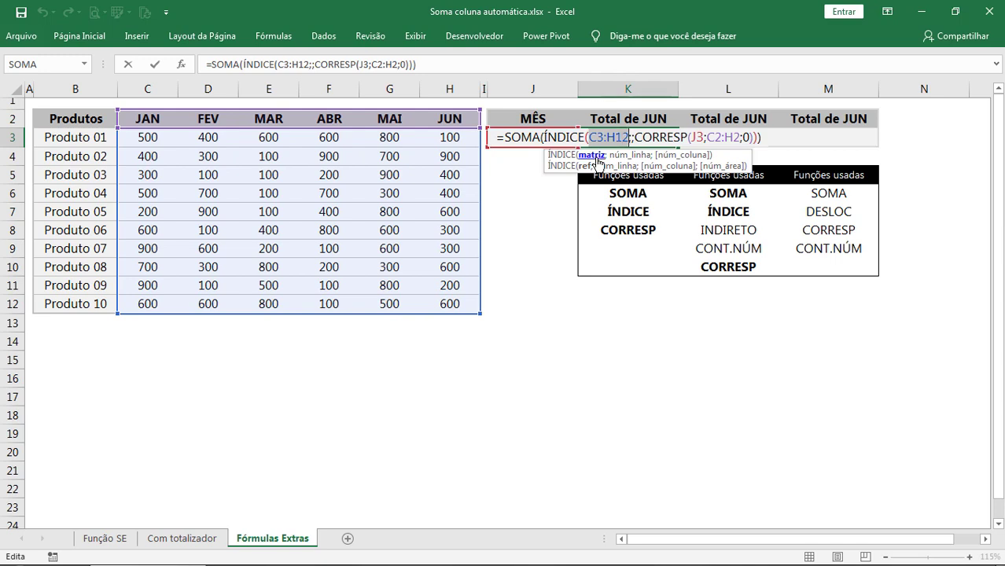
key(ctrl+Return)
drag(723, 193, 720, 261)
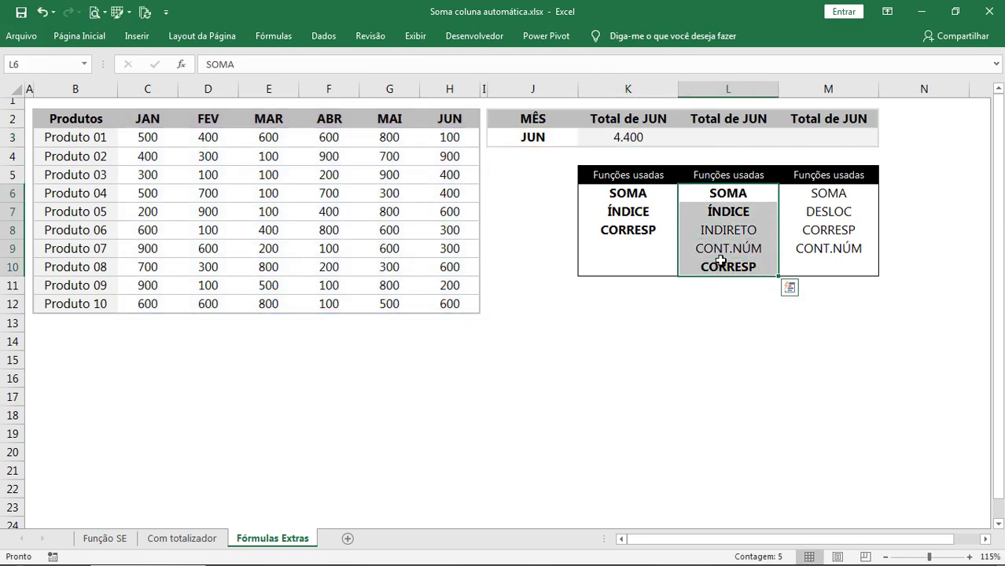
click(716, 229)
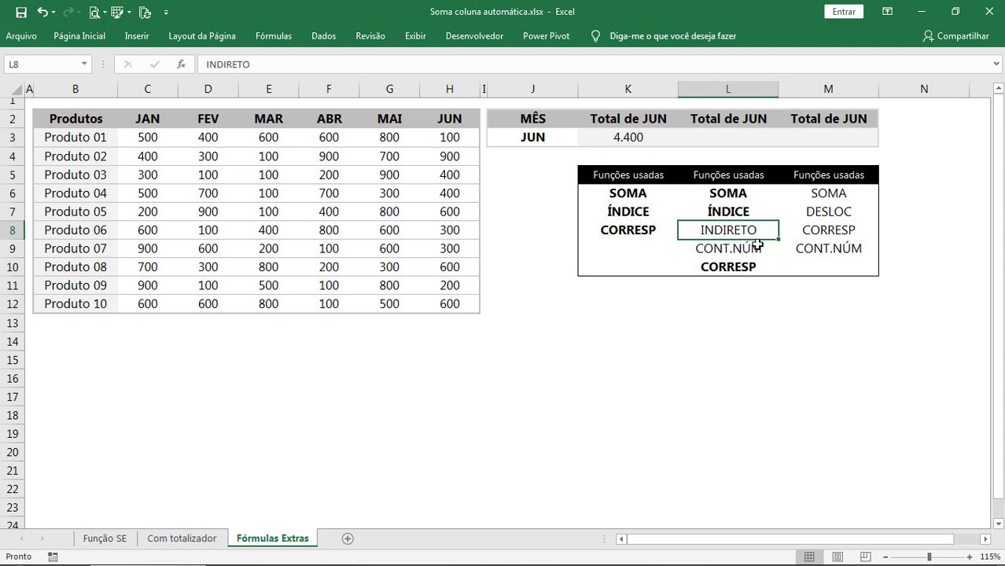
mouse_move(453, 126)
mouse_down()
mouse_move(124, 272)
mouse_move(98, 299)
mouse_up()
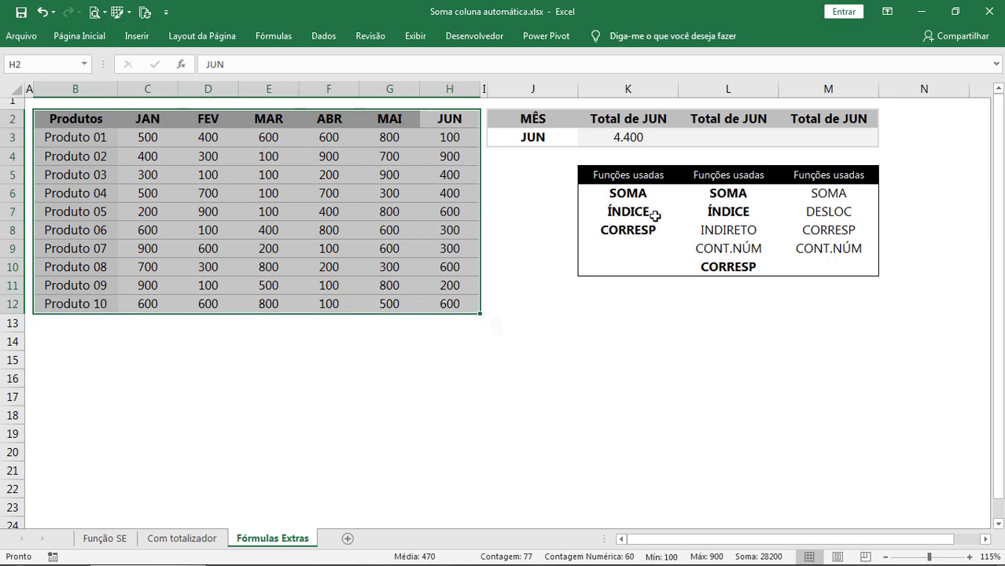
drag(635, 198, 635, 232)
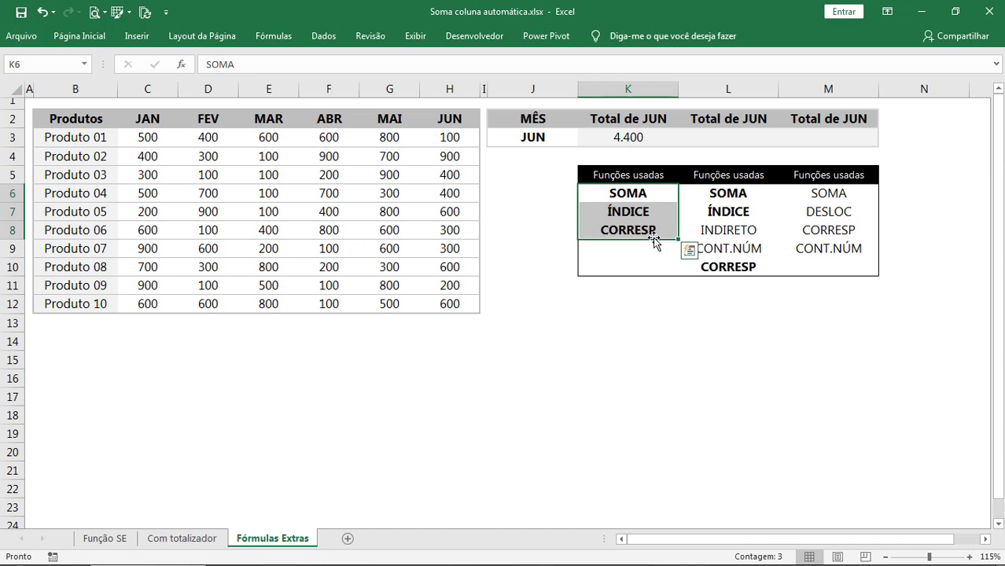
click(653, 233)
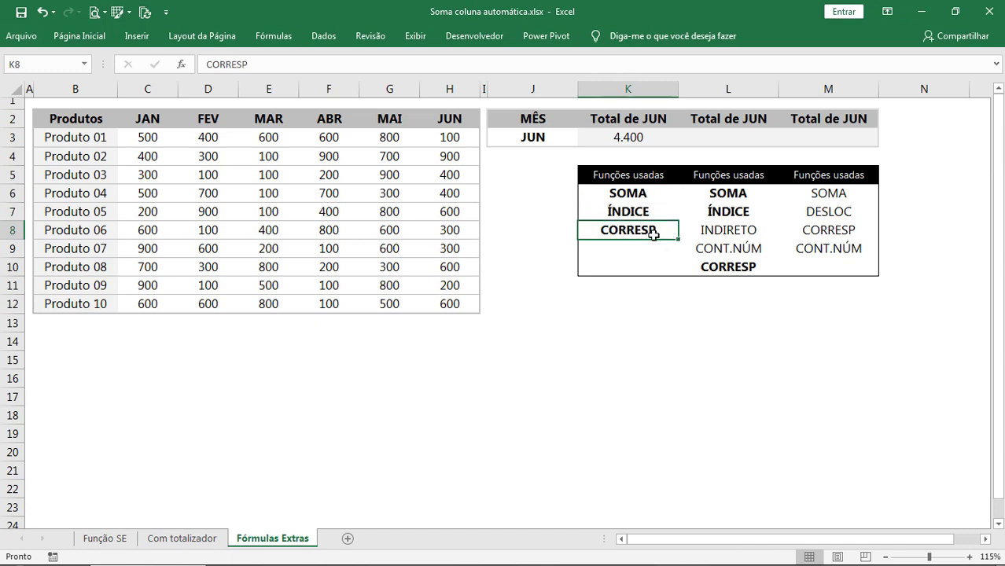
click(740, 231)
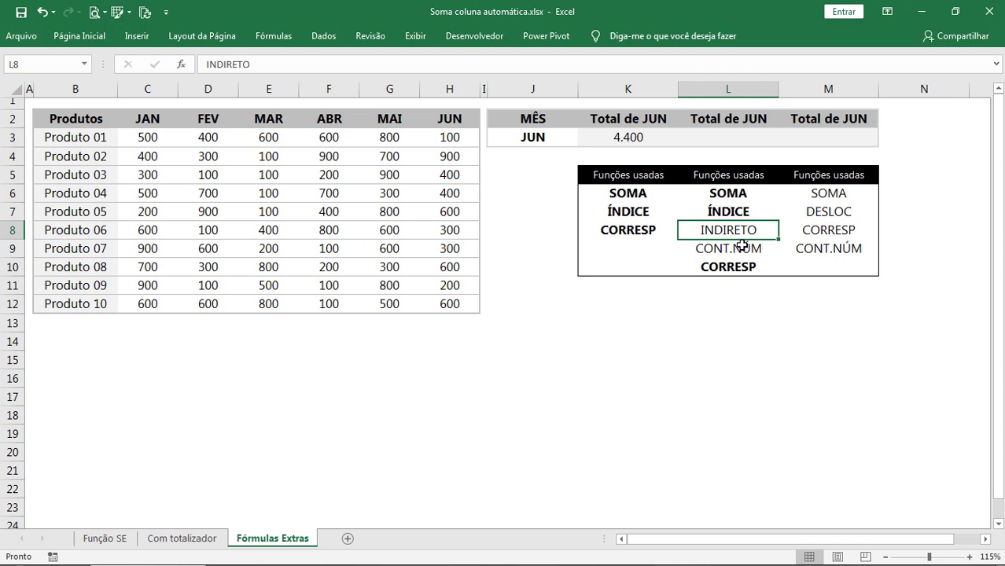
Undo the bold formatting on the function names and review the monthly sales values
key(ctrl+z)
drag(732, 197, 730, 267)
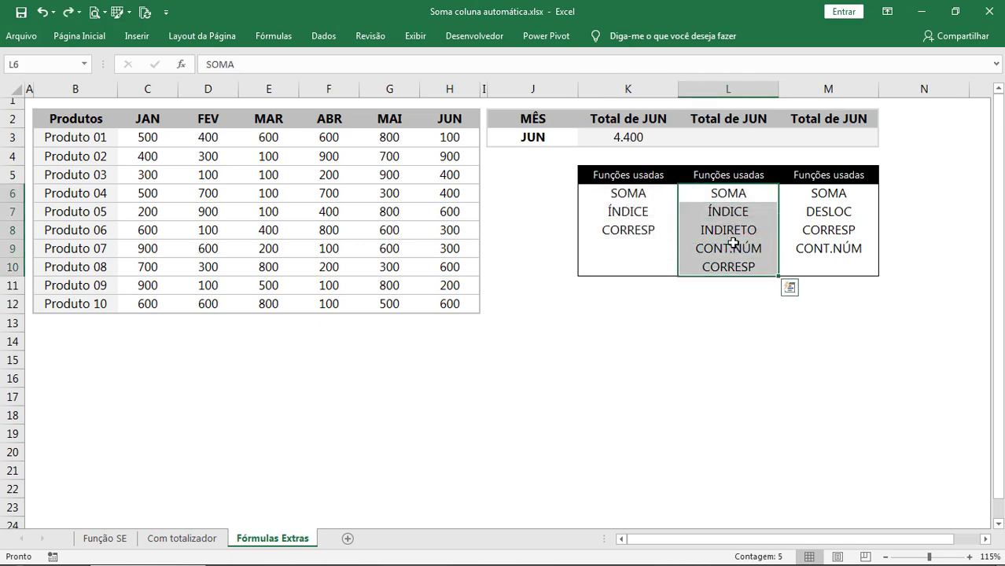
click(711, 137)
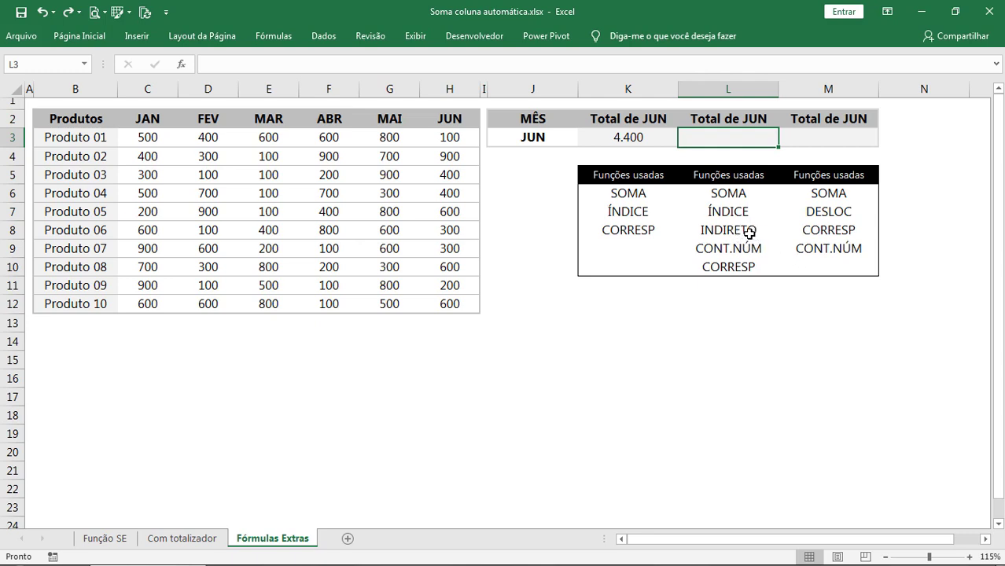
mouse_move(162, 140)
mouse_down()
mouse_move(451, 181)
mouse_move(463, 307)
mouse_up()
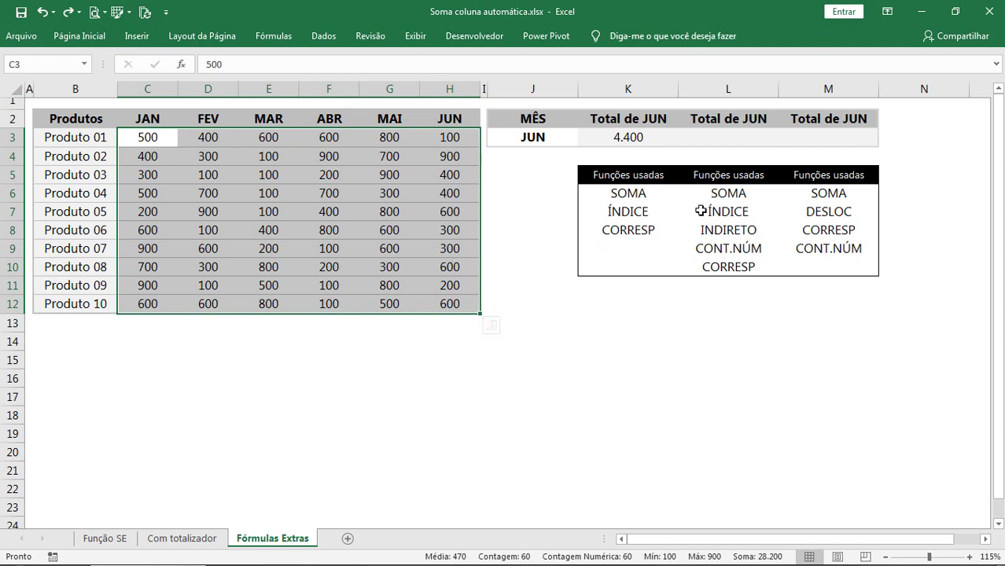
In L3, type =INDIRETO("C3:H"&CONT.NÚM(, removing a stray # along the way
click(719, 136)
text(=)
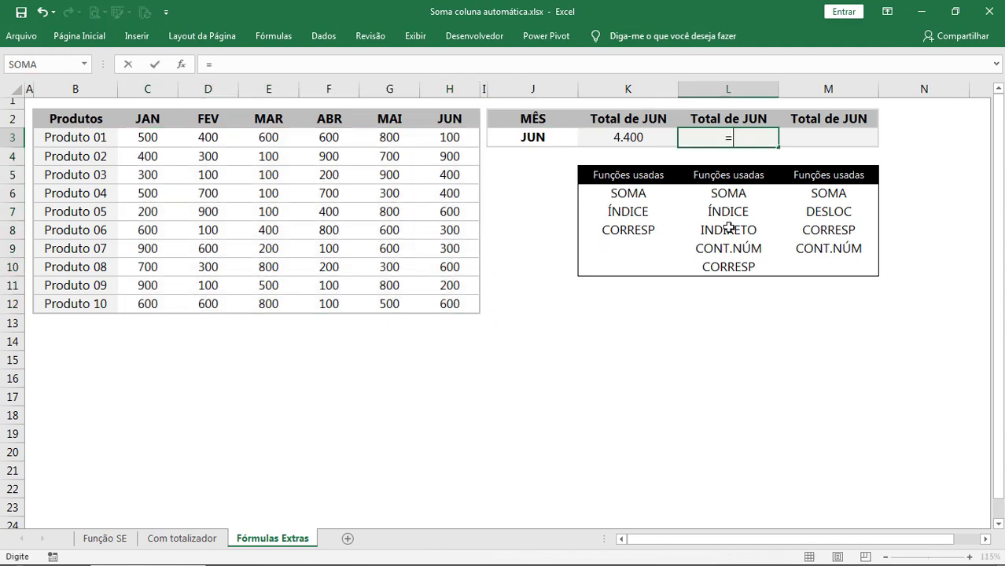
text(INDI)
key(Tab)
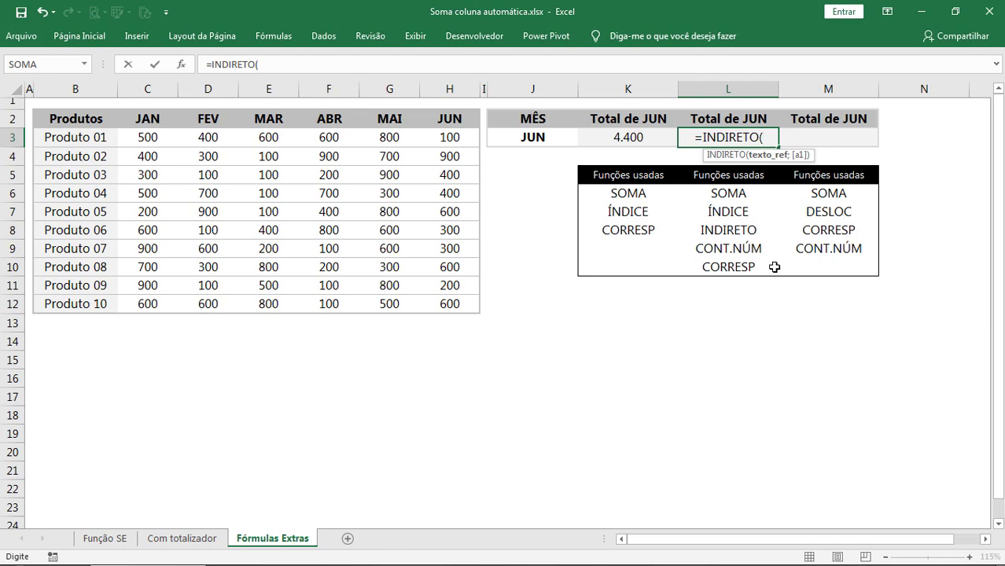
text(")
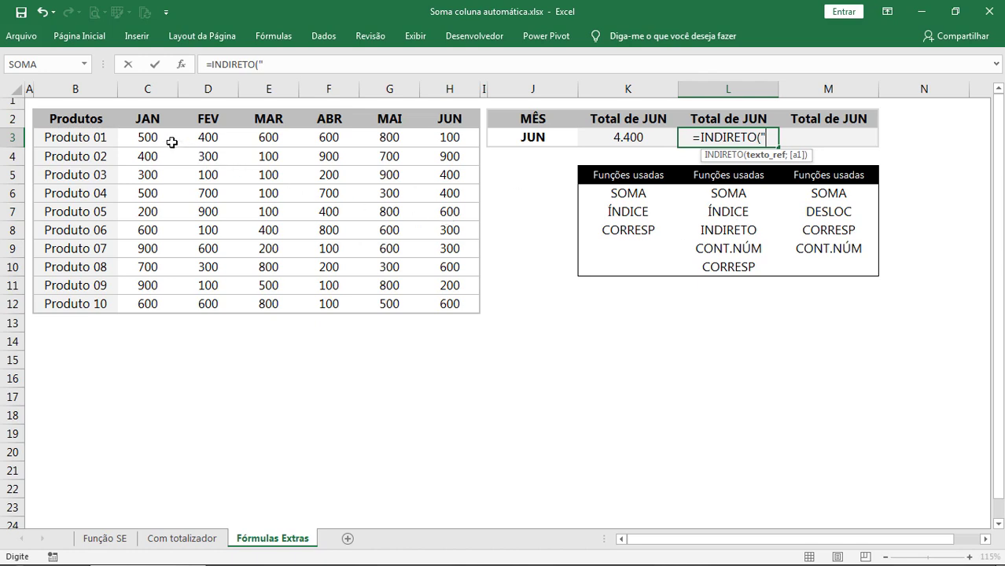
text(C)
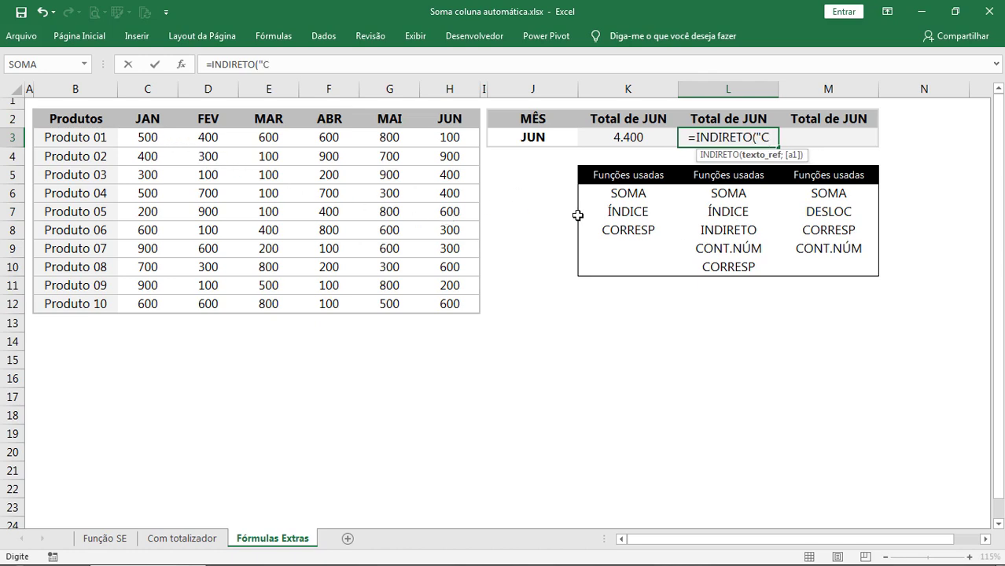
text(3:)
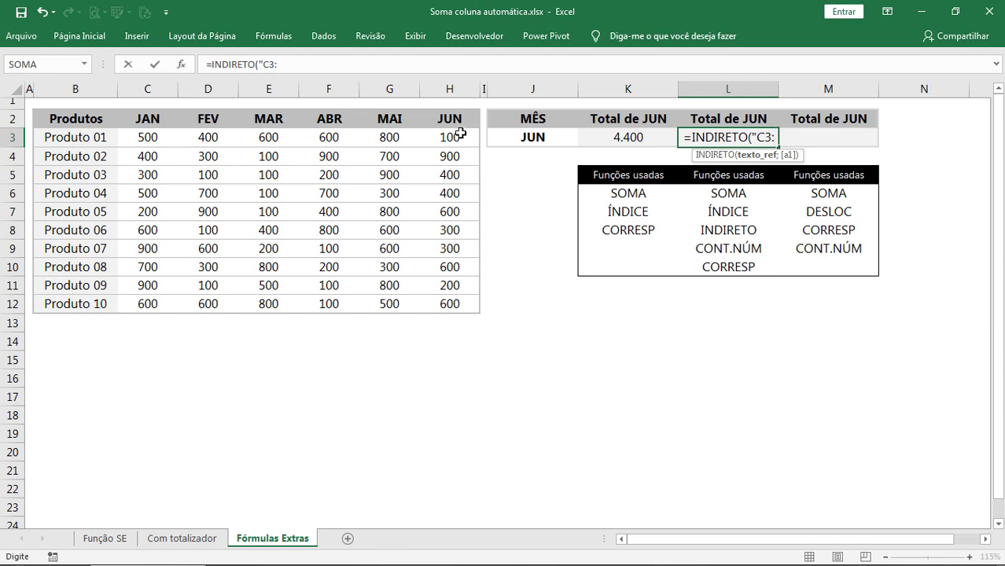
text(H)
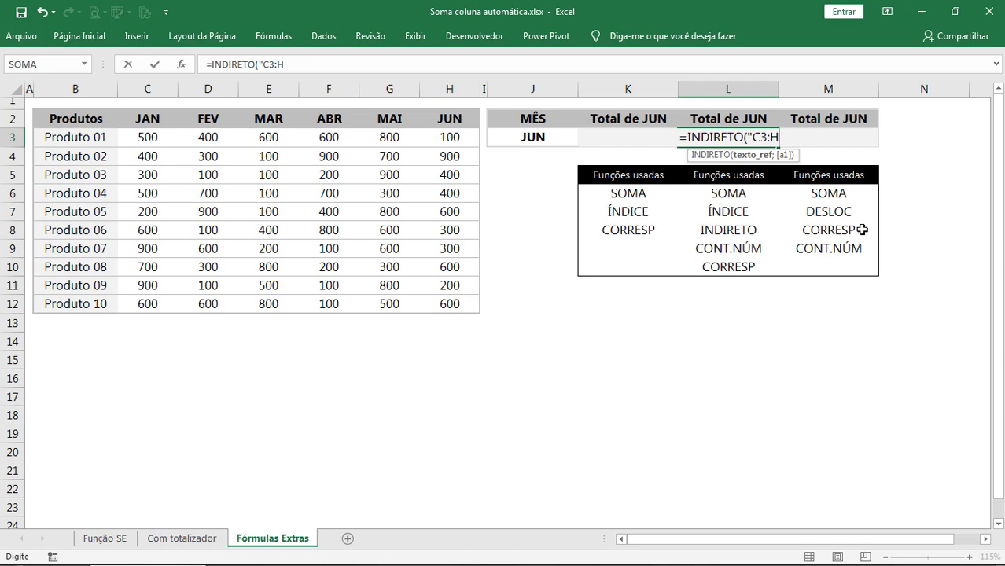
text(#)
key(BackSpace)
text(")
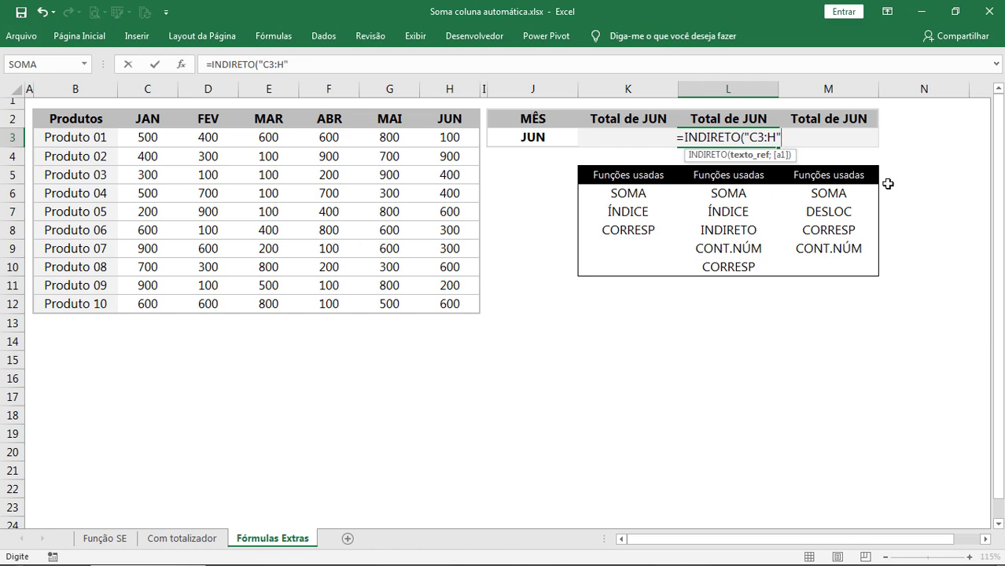
text(&)
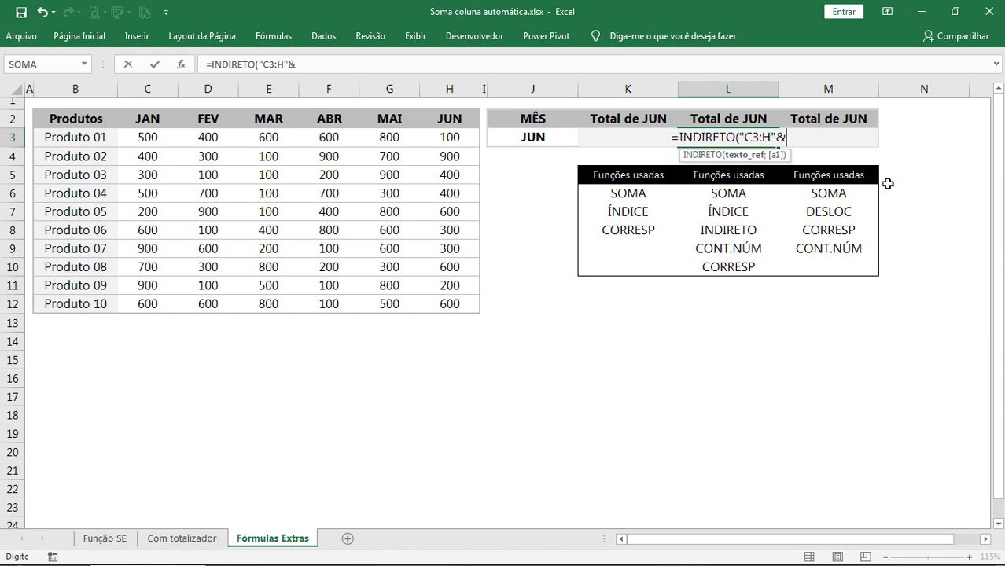
text(CON)
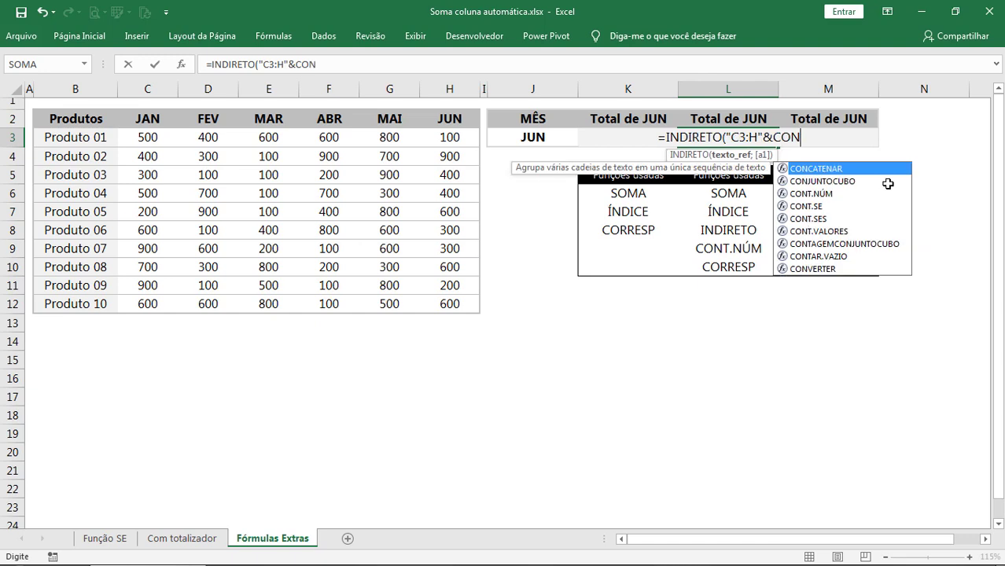
text(T.)
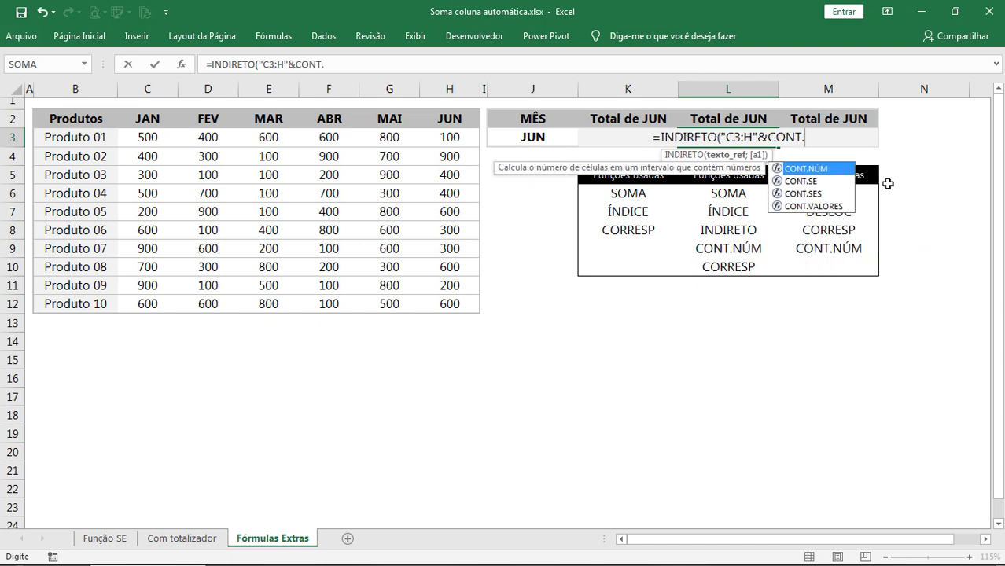
text(NÚM()
Make L3's count use the whole June column, giving =INDIRETO("C3:H"&CONT.NÚM(H:H)
click(398, 229)
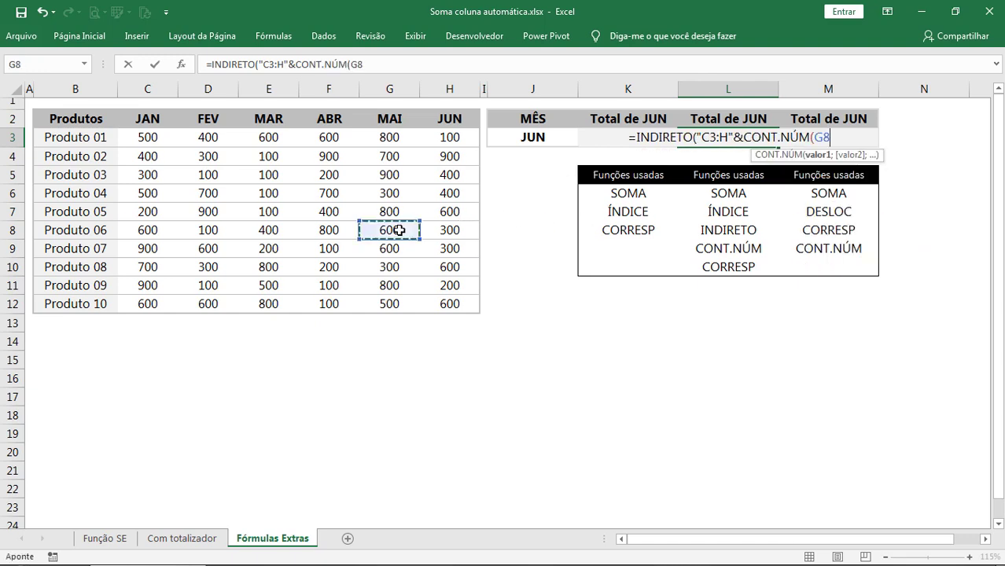
key(ctrl+space)
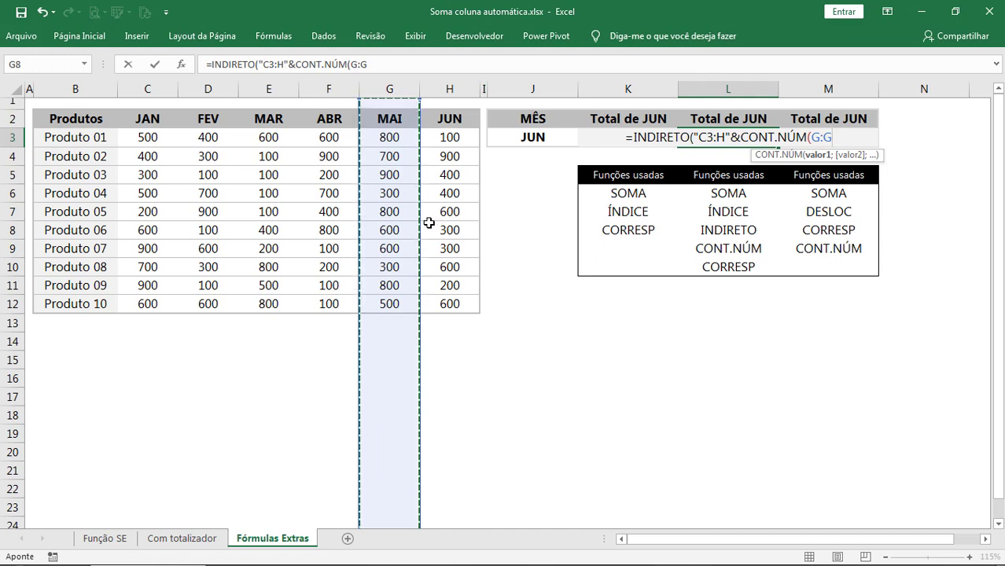
key(Right)
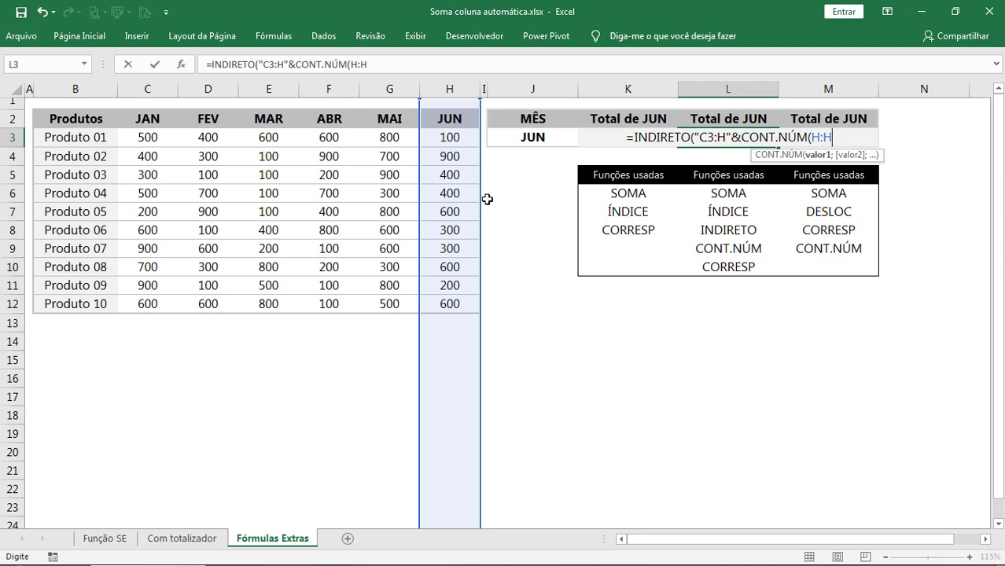
text())
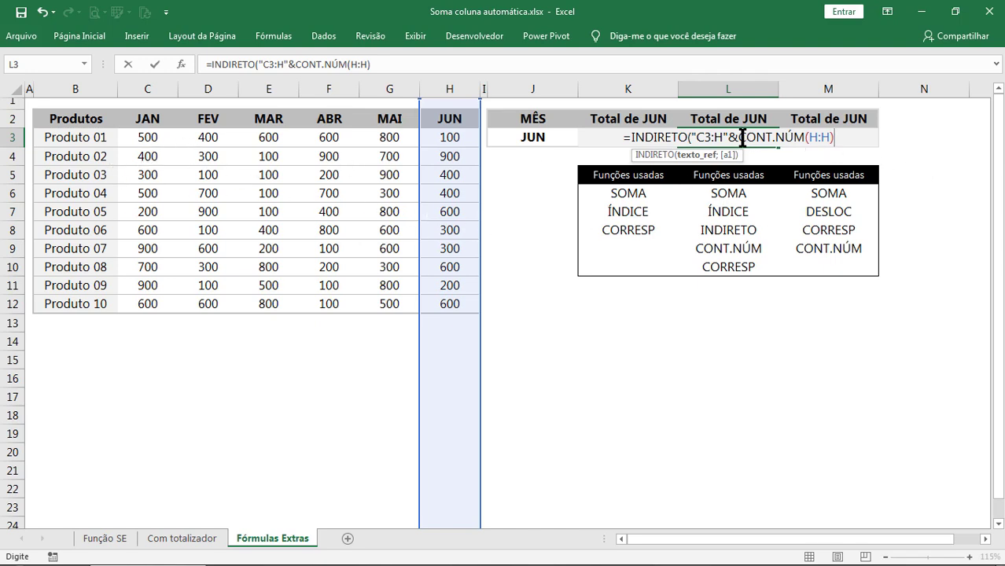
drag(737, 138, 854, 139)
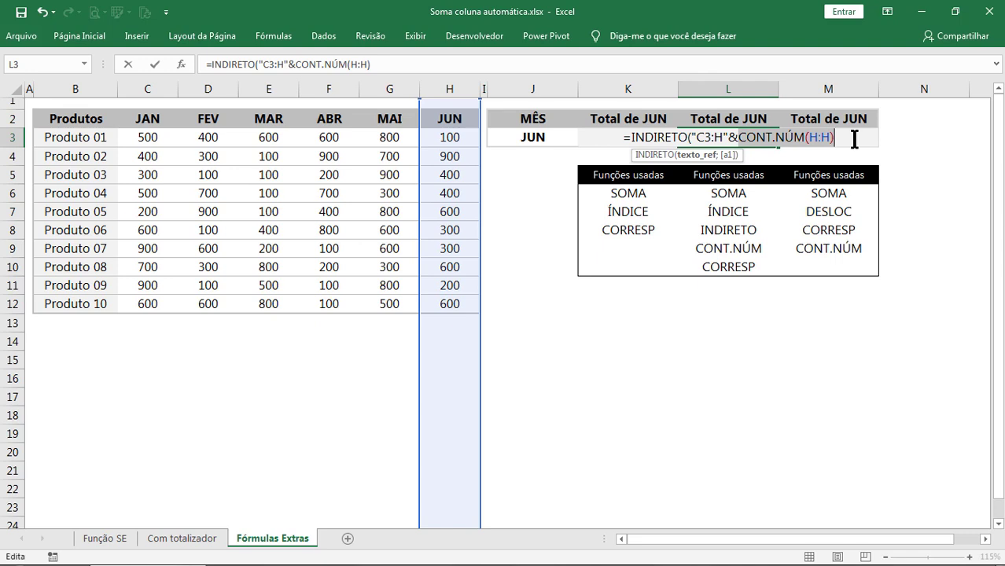
Preview CONT.NÚM(H:H) (10) and add +2 to the row count
key(F9)
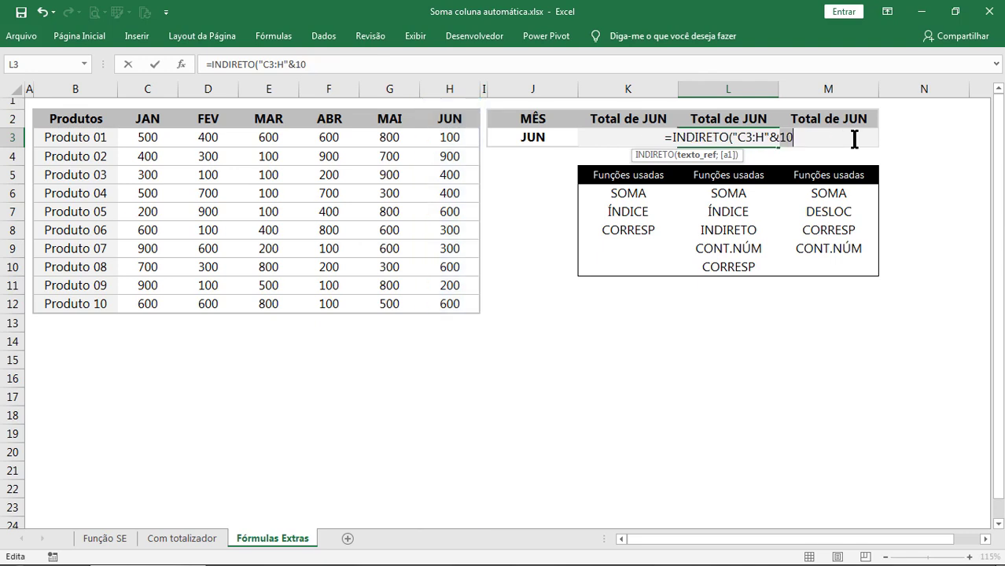
key(ctrl+z)
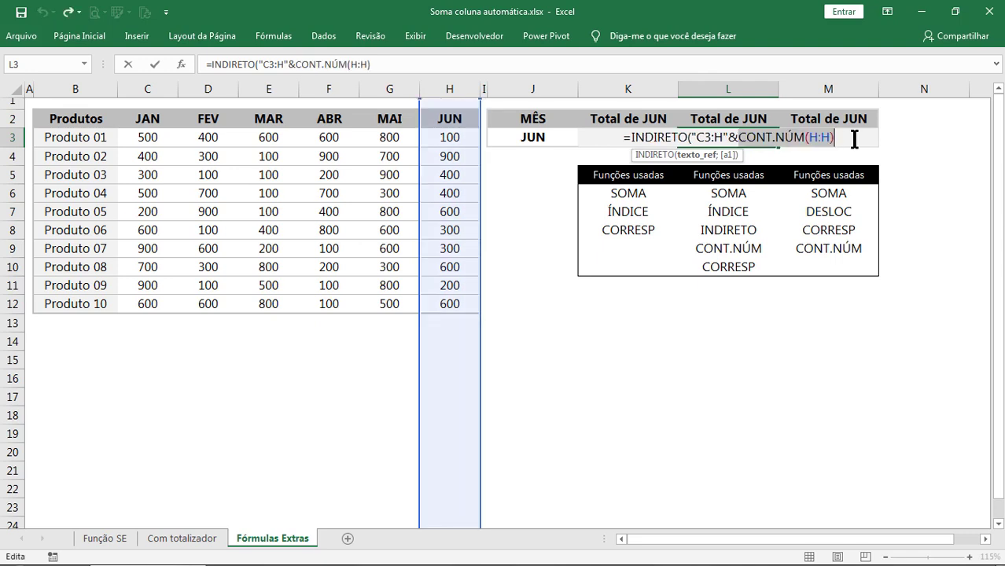
click(854, 139)
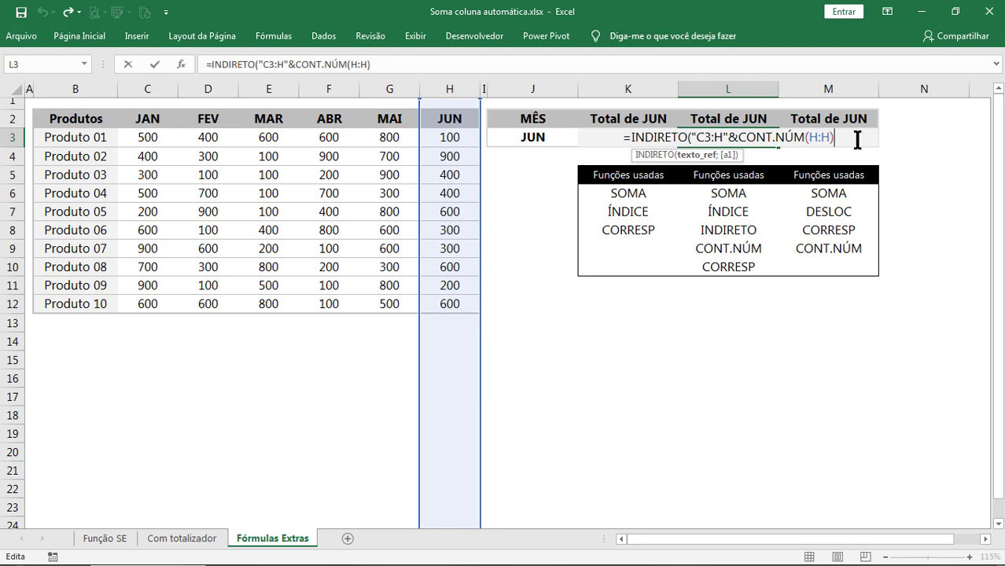
text(+2)
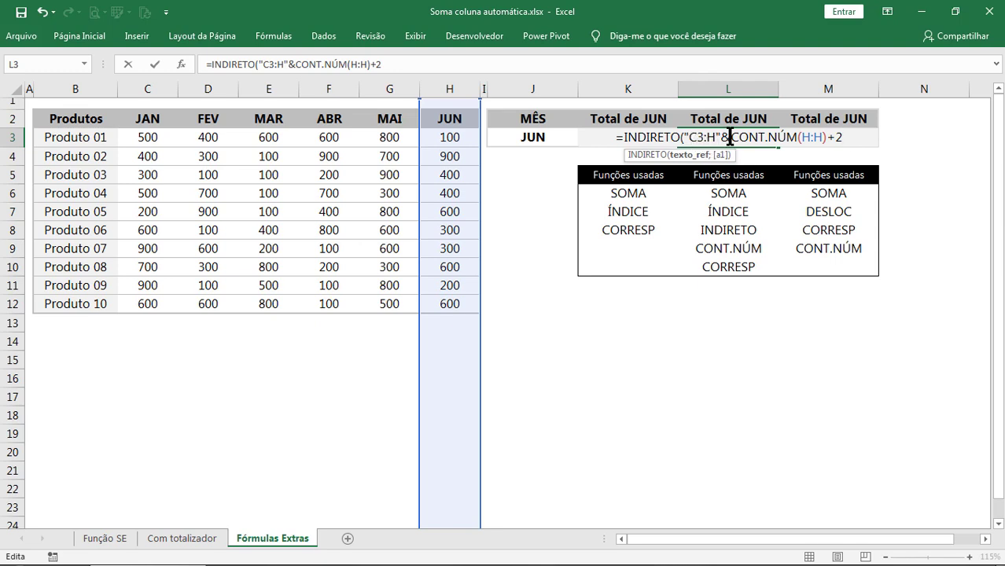
drag(730, 137, 855, 138)
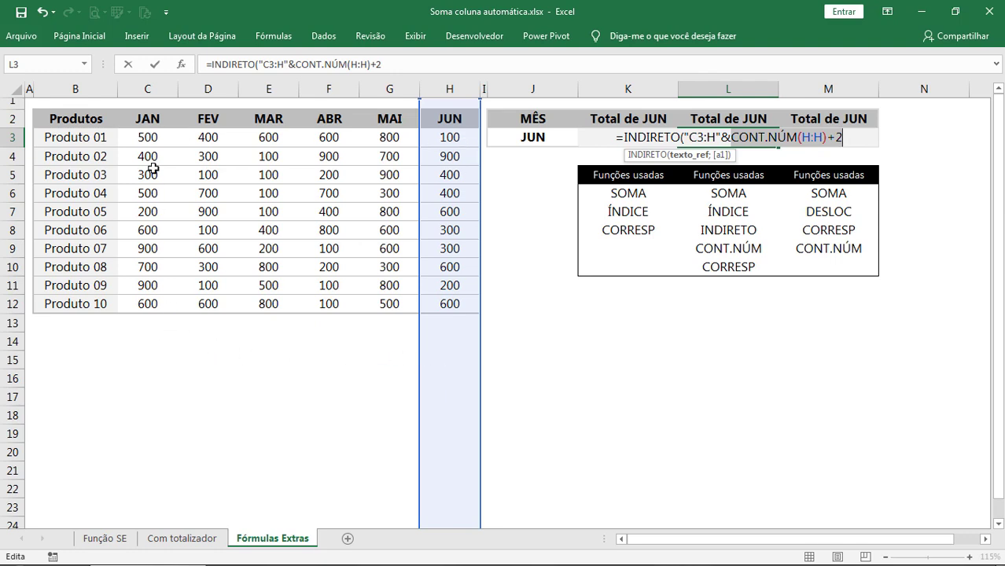
Close the INDIRETO formula and preview its array of all C3:H12 sales values
click(854, 138)
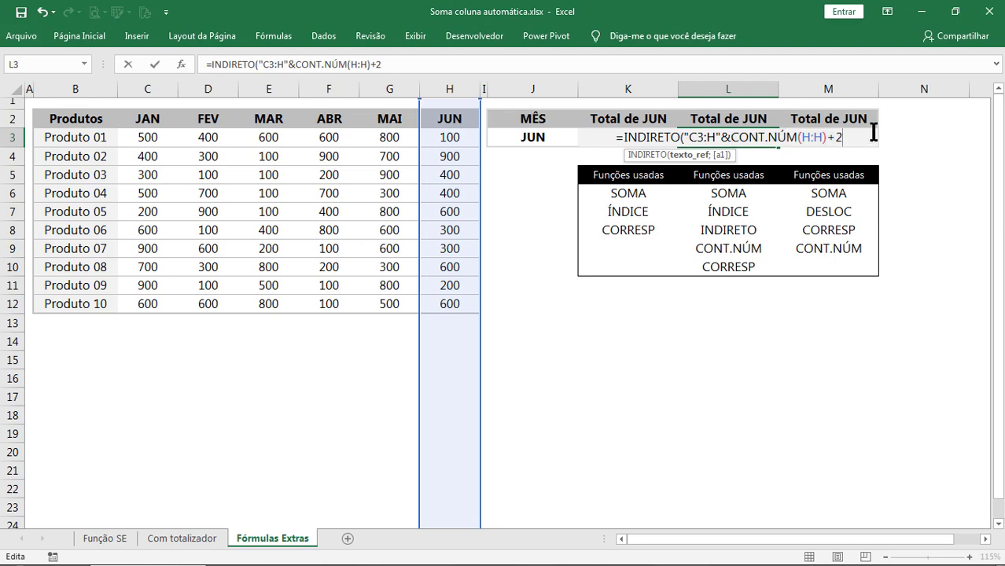
text())
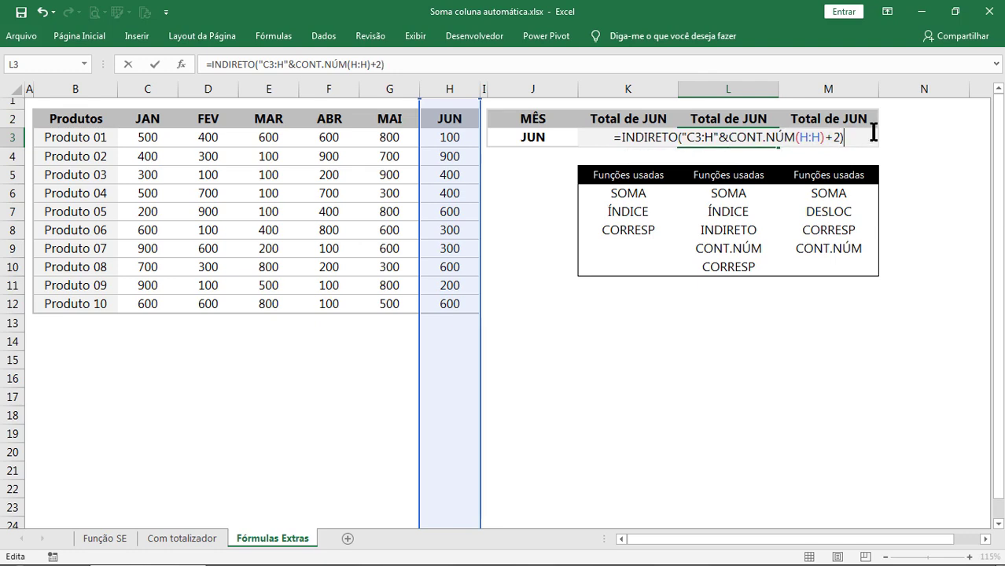
key(F9)
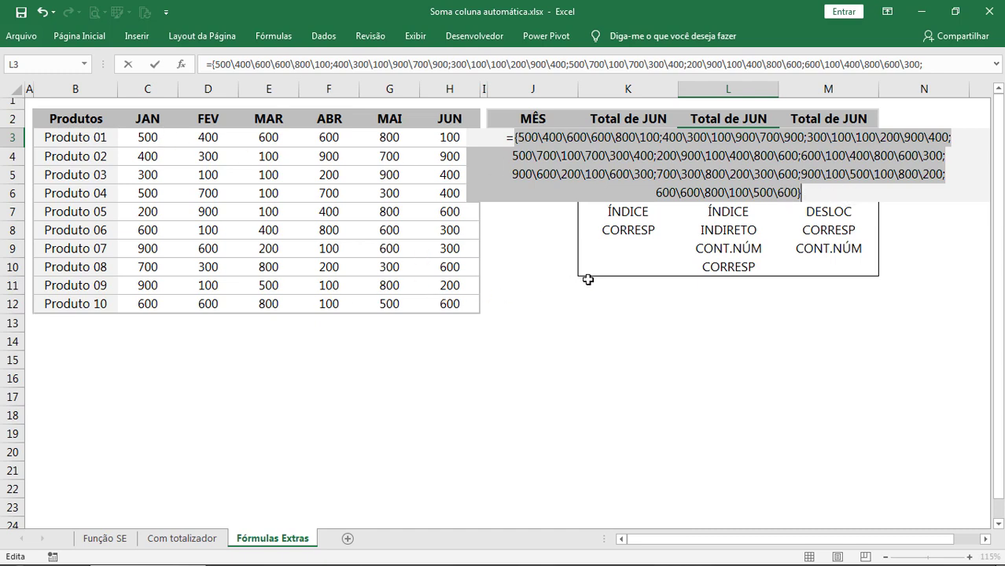
Wrap the INDIRETO expression in ÍNDICE: =ÍNDICE(INDIRETO("C3:H"&CONT.NÚM(H:H)+2);
key(ctrl+z)
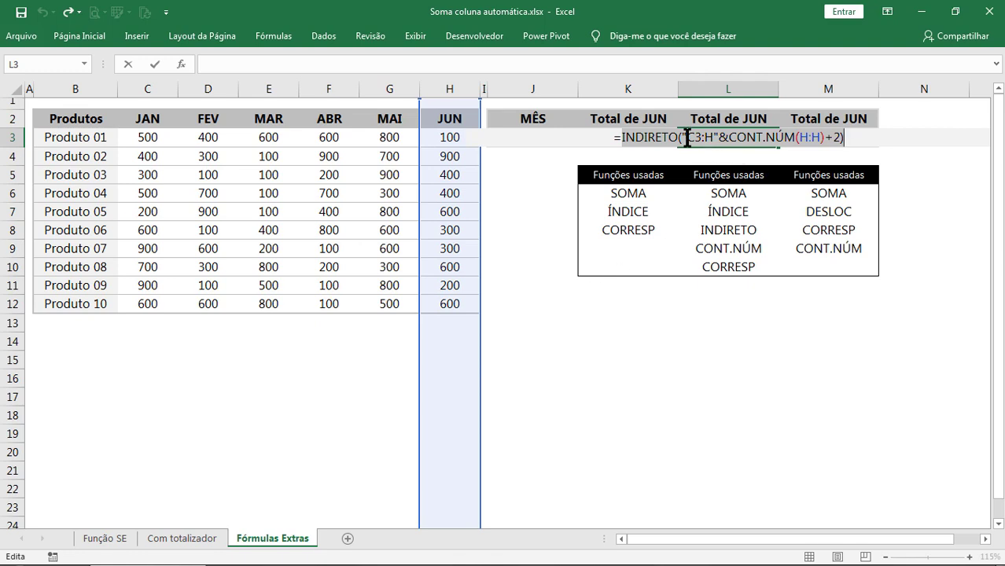
drag(620, 138, 863, 143)
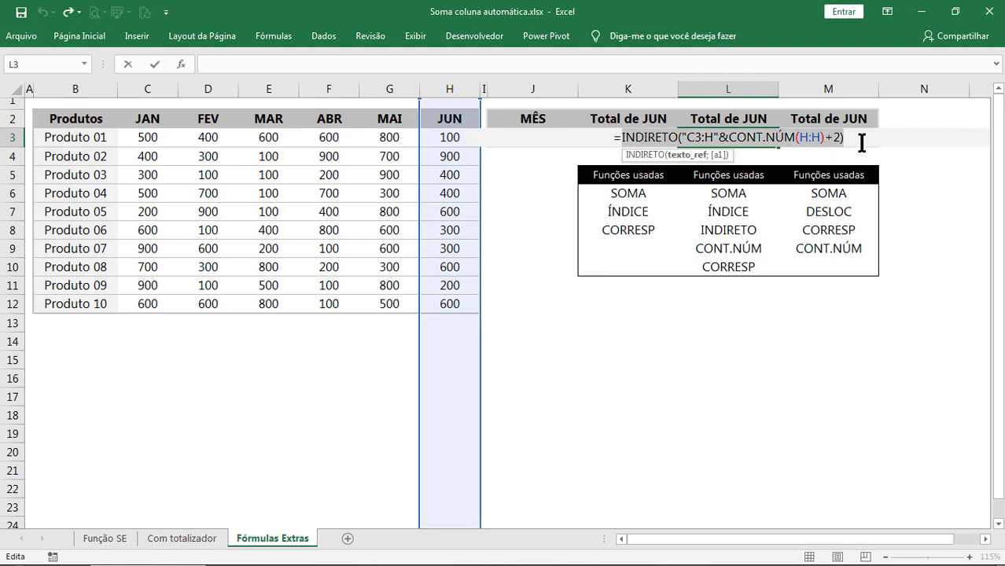
text(=Í)
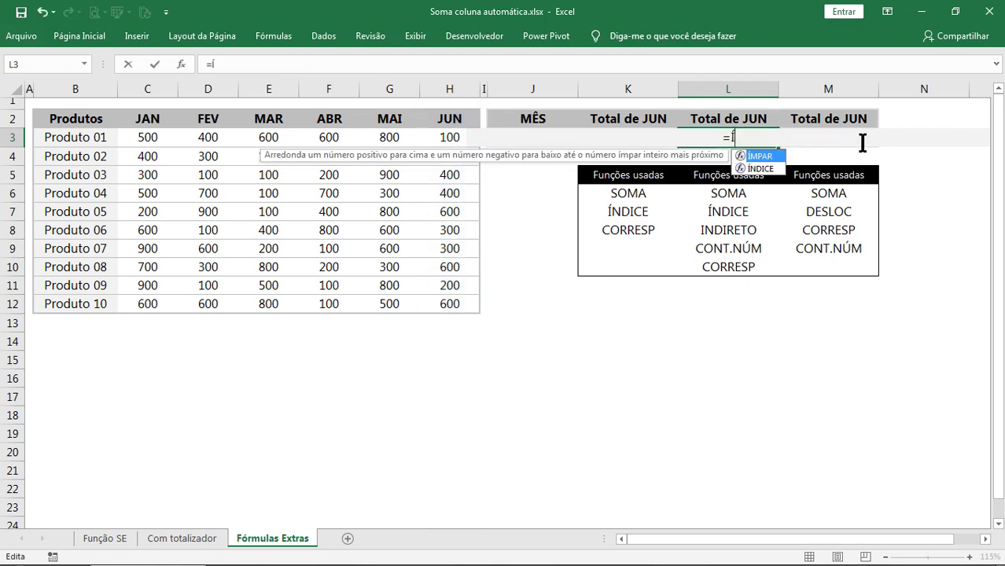
text(NDICE()
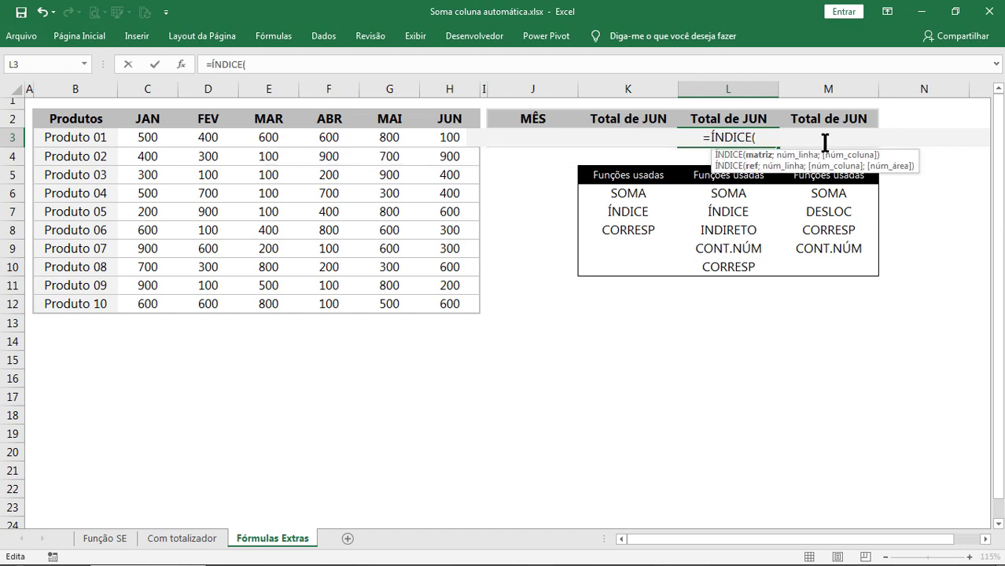
text(INDIRETO("C3:H"&CONT.NÚM(H:H)+2))
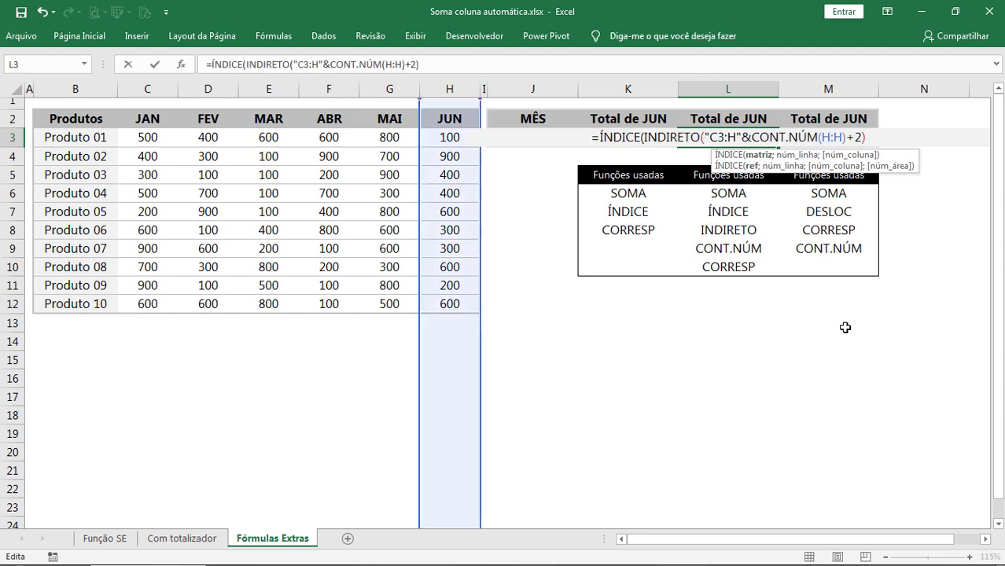
text(;)
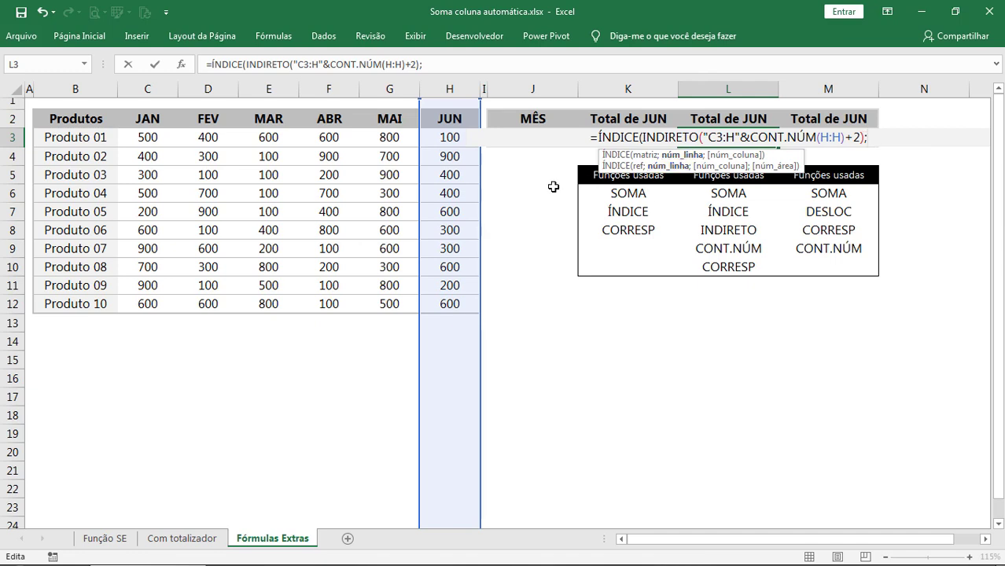
Add CORRESP(J3;C2:H2;0) as ÍNDICE's column argument and close the formula
text(;)
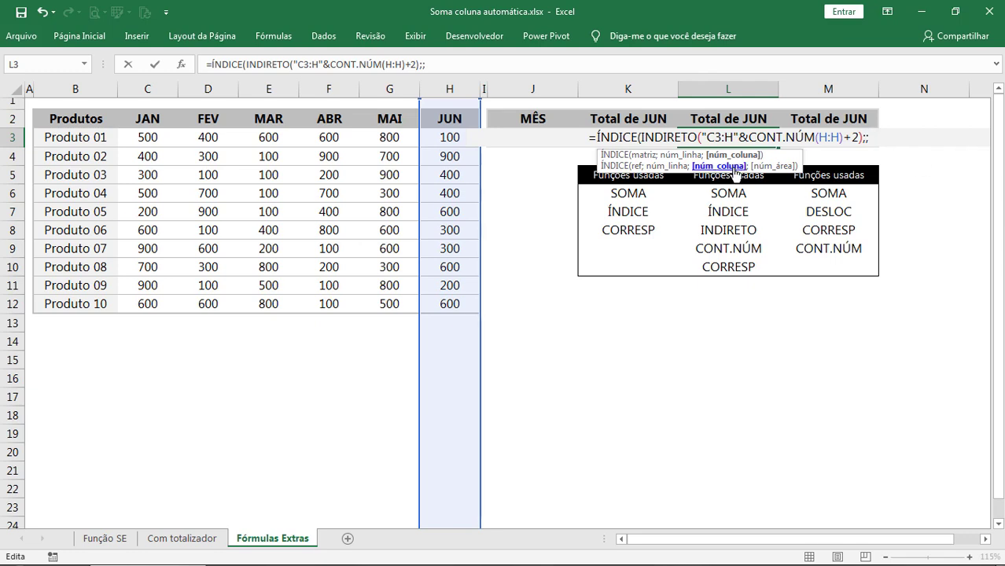
text(CORR)
key(Down)
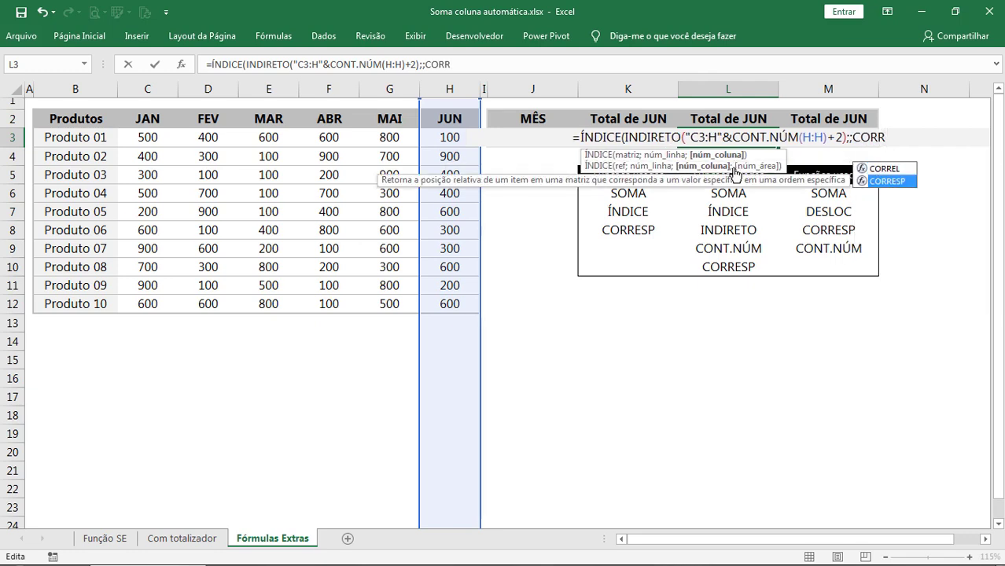
key(Tab)
click(520, 155)
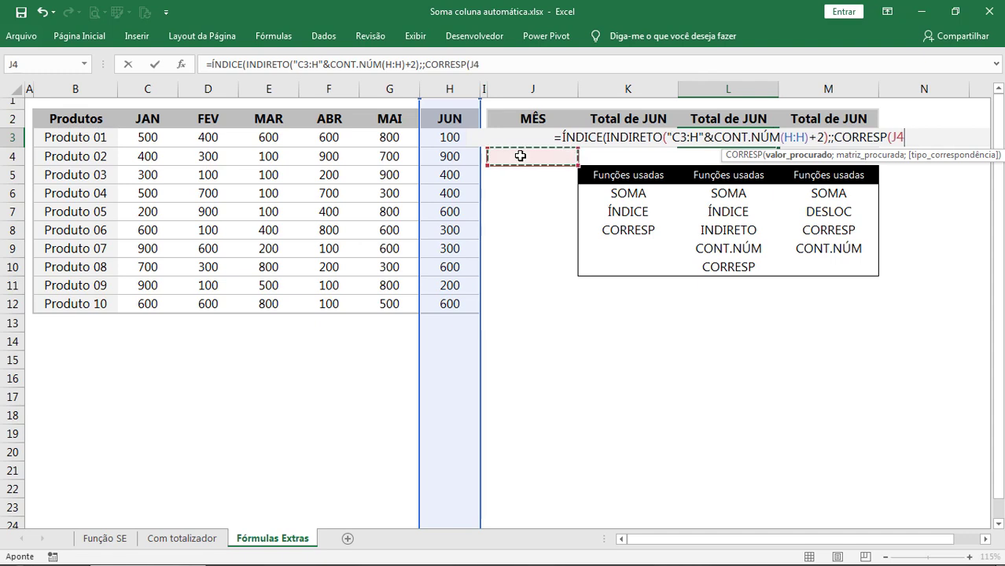
text(;)
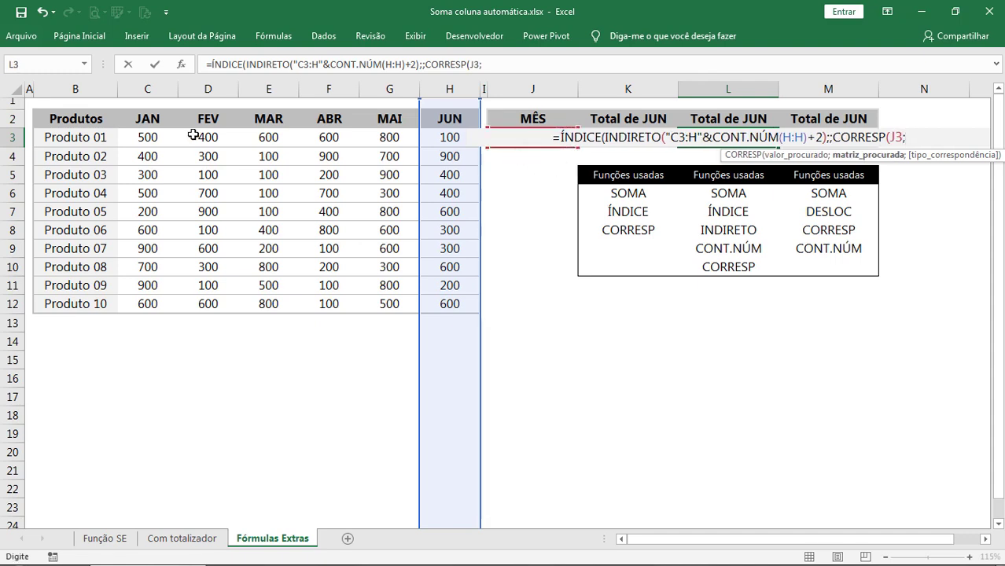
drag(147, 119, 441, 119)
text(;)
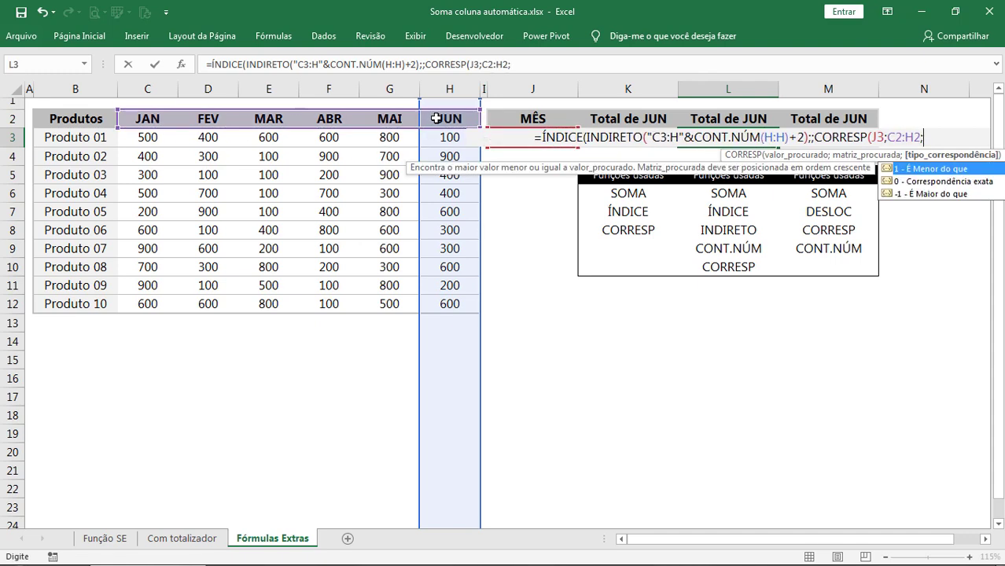
text(0))
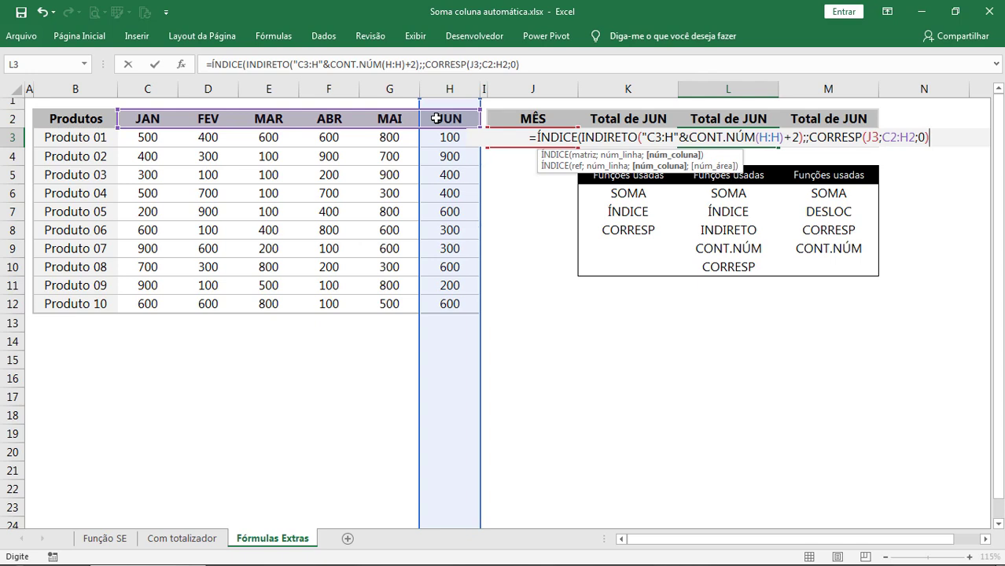
text())
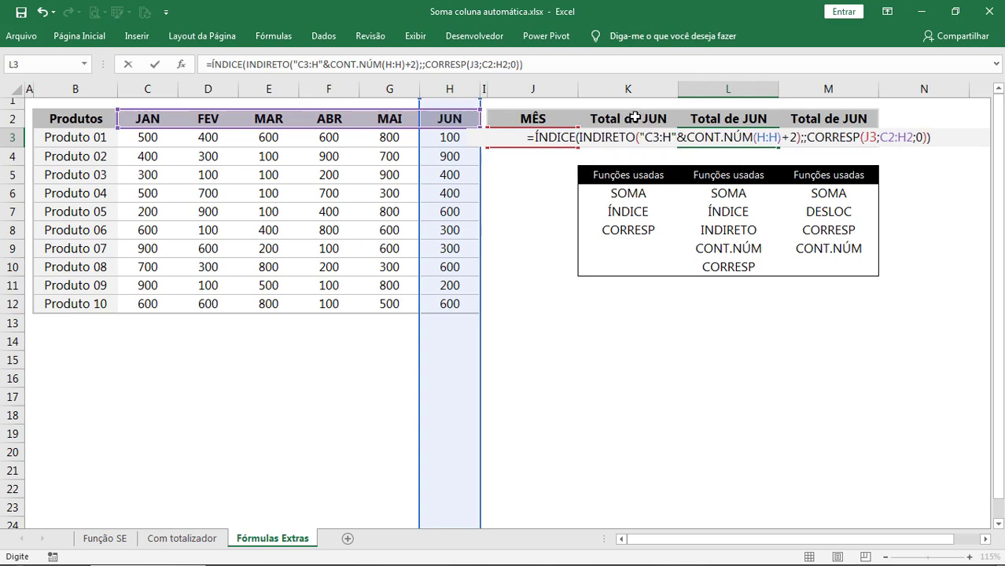
Preview L3's array, then wrap the ÍNDICE formula in SOMA so it shows 4.400
key(F9)
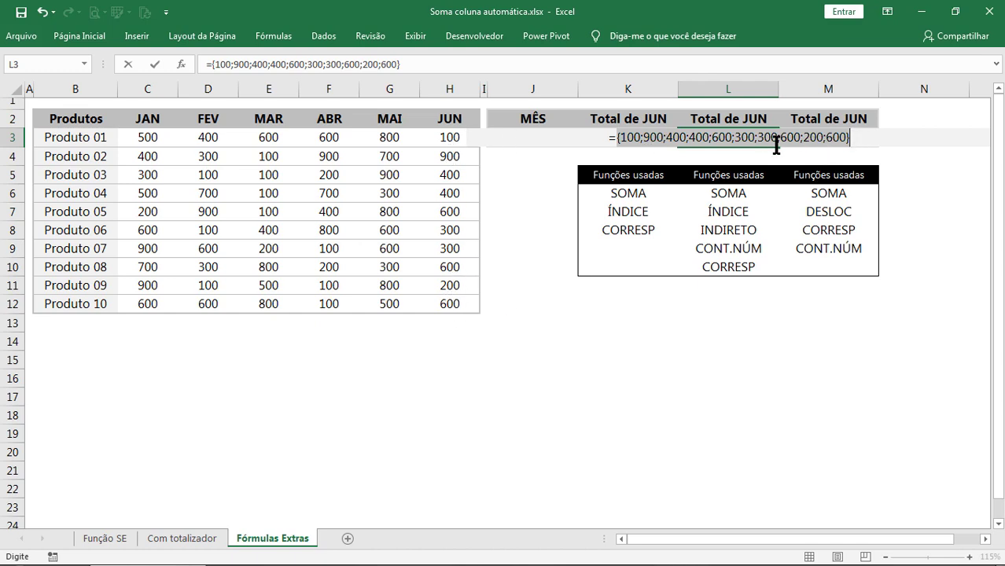
key(ctrl+z)
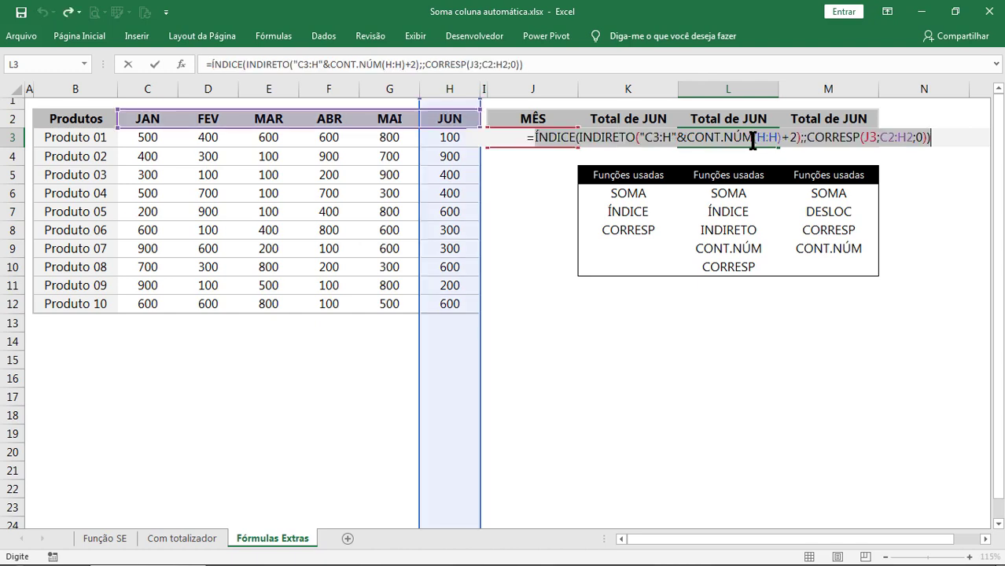
click(536, 138)
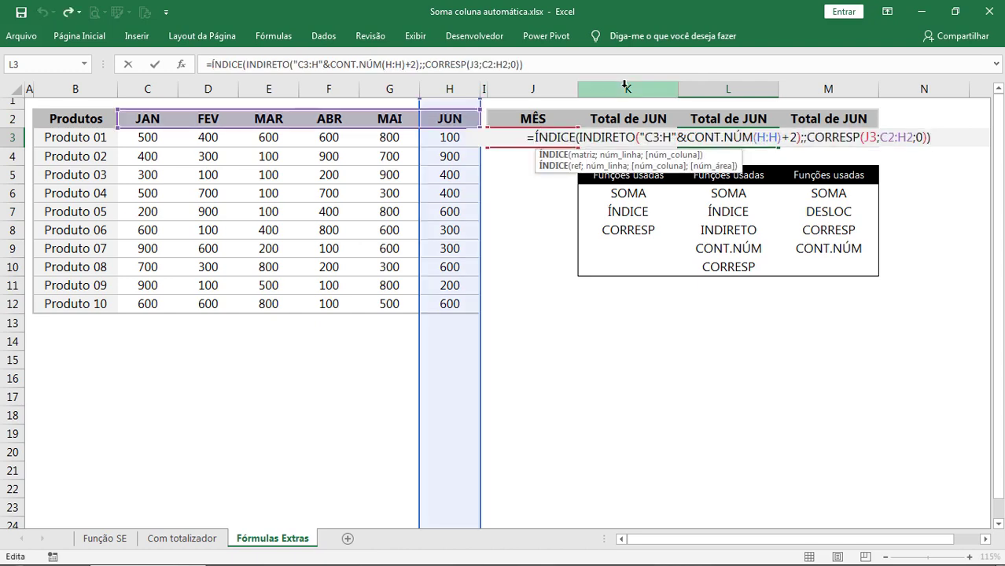
text(SOMA()
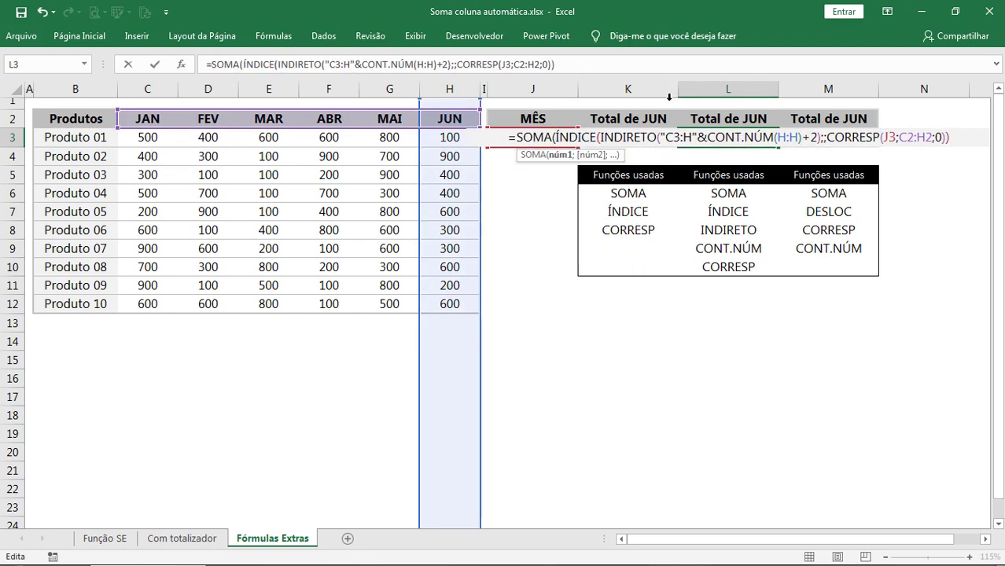
click(958, 140)
text())
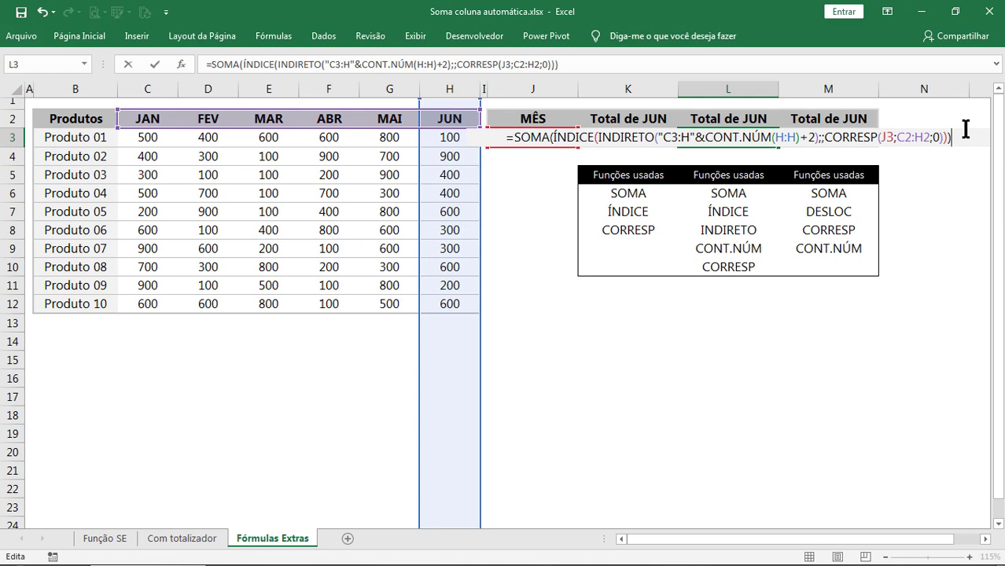
key(Return)
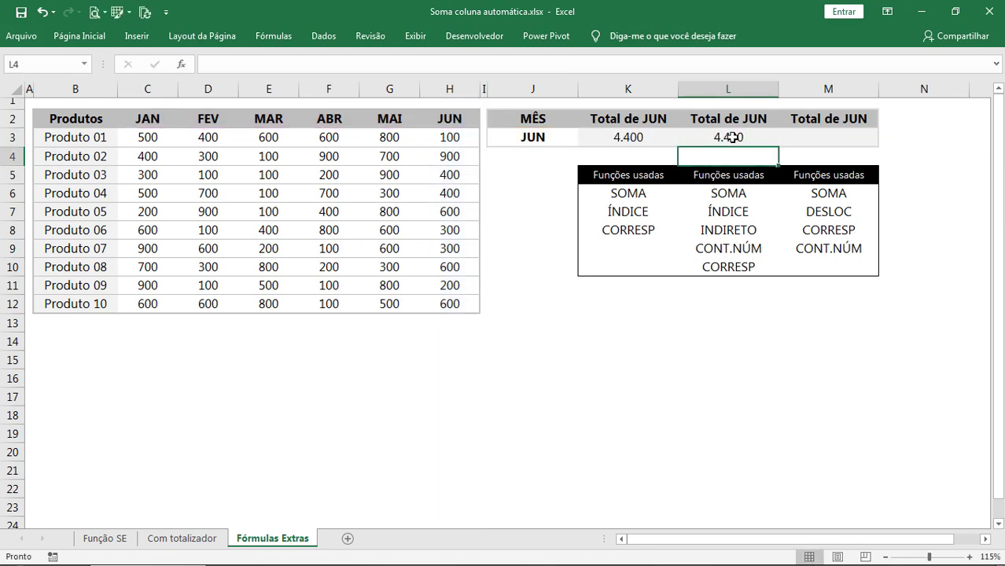
Review the finished L3 formula and the functions listed for column L
click(730, 138)
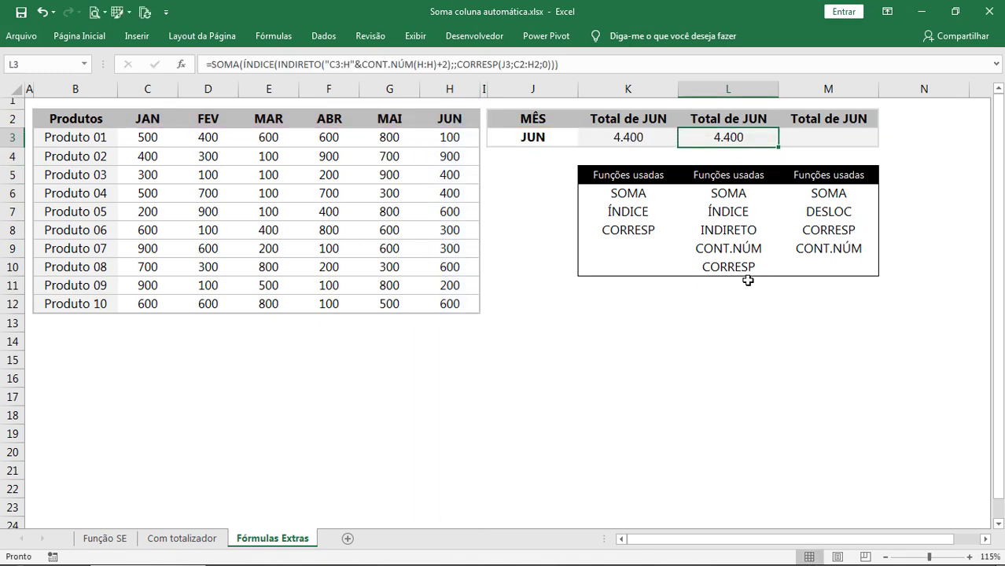
drag(738, 193, 730, 253)
click(763, 362)
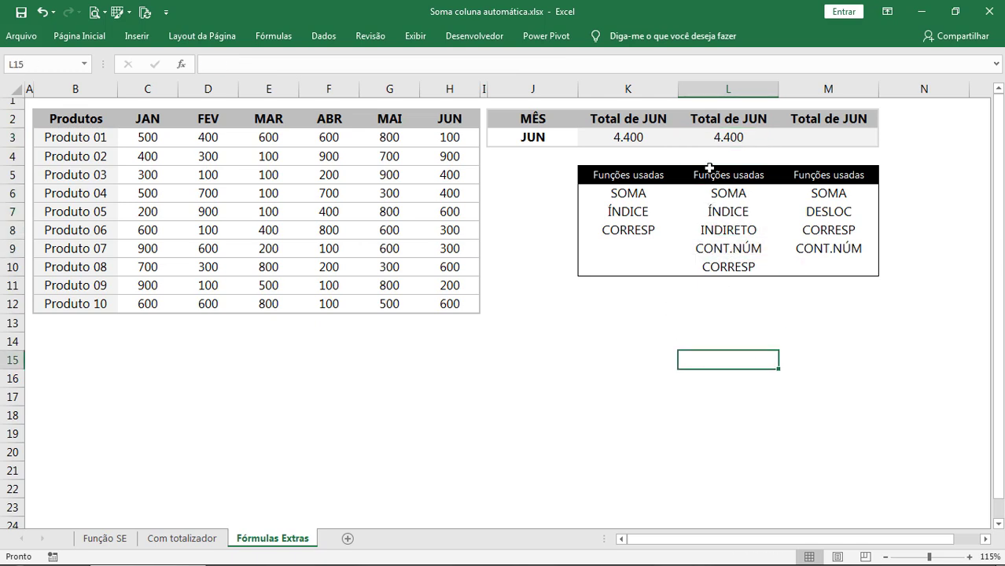
click(729, 138)
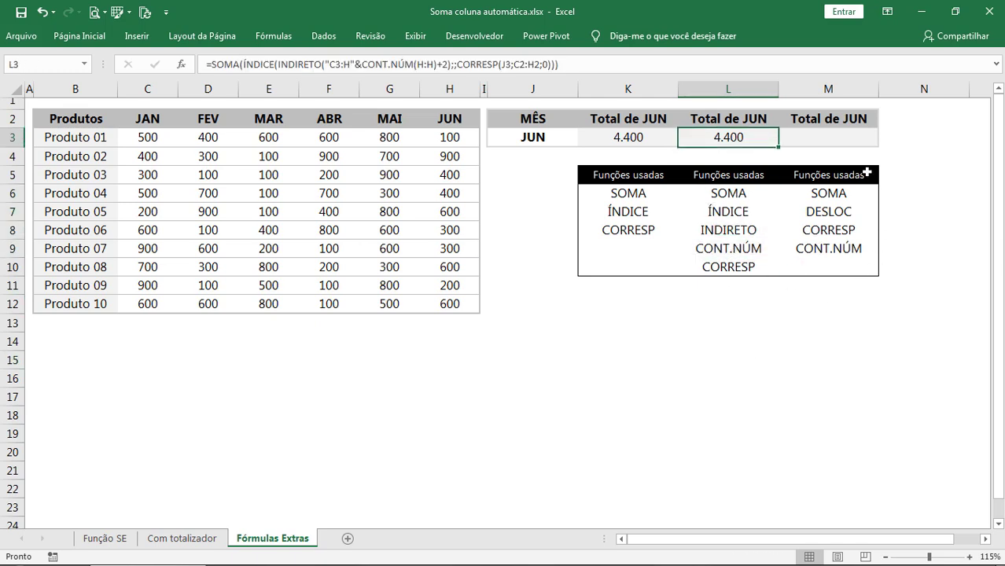
click(838, 140)
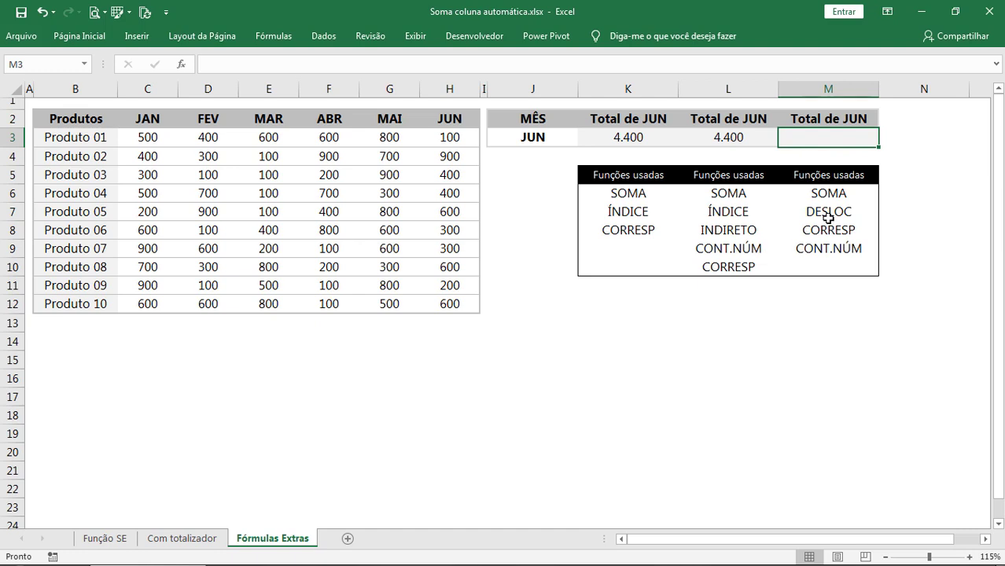
Point out SOMA, DESLOC, CORRESP and CONT.NÚM in the third function list
click(833, 190)
click(841, 211)
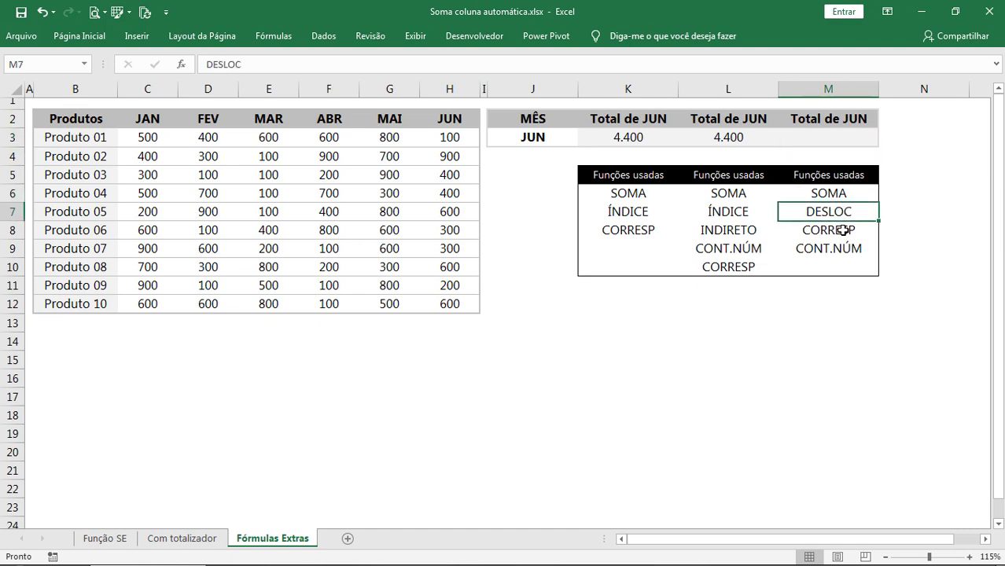
click(840, 228)
click(835, 248)
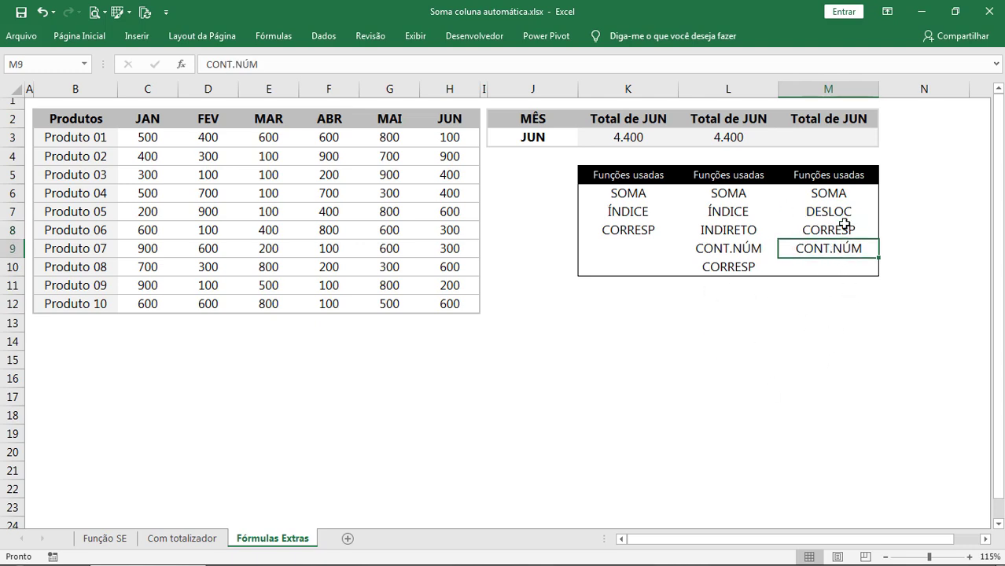
Start M3's formula as =DESLOC(B3;0; with B3 as the reference
click(832, 142)
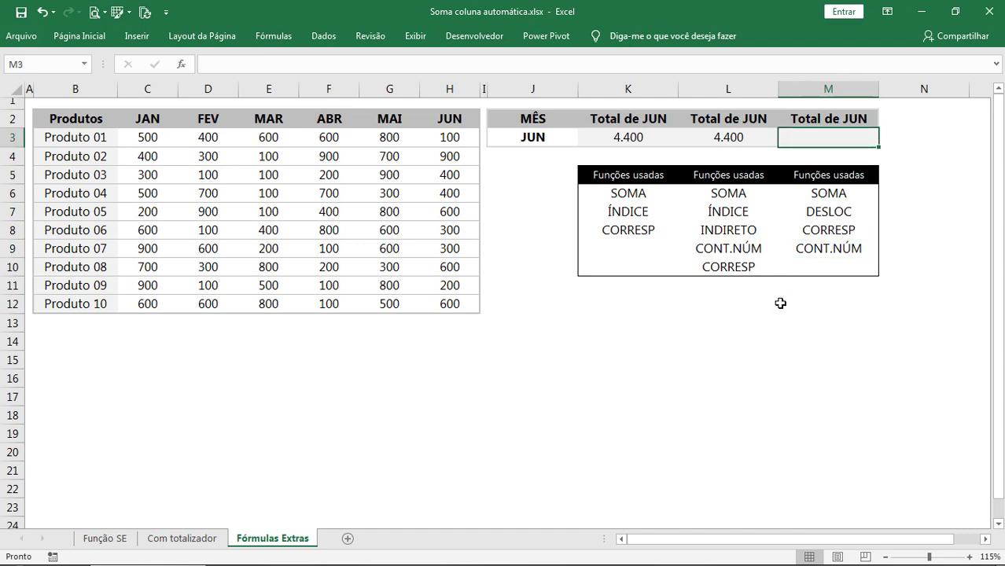
text(=)
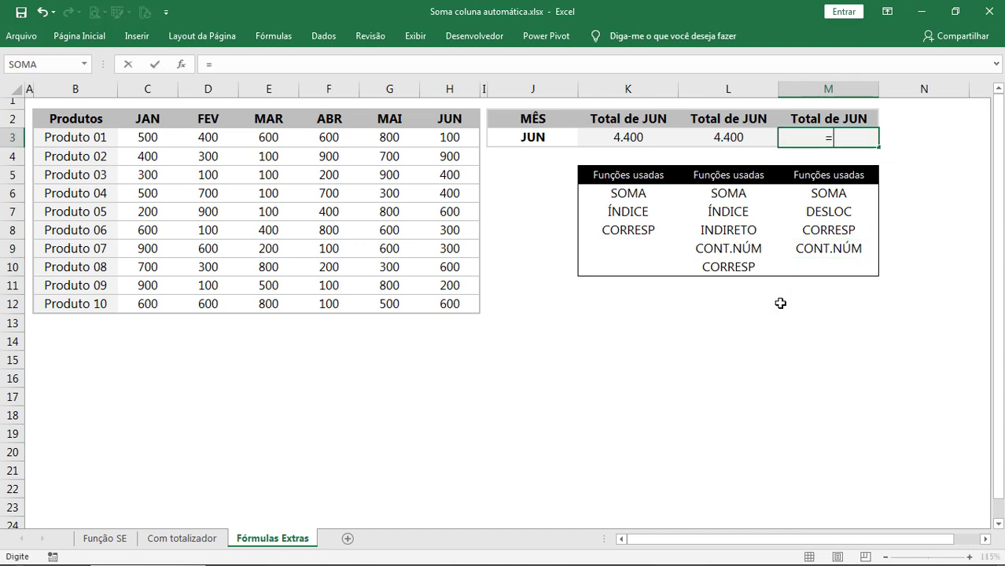
text(DES)
key(Down)
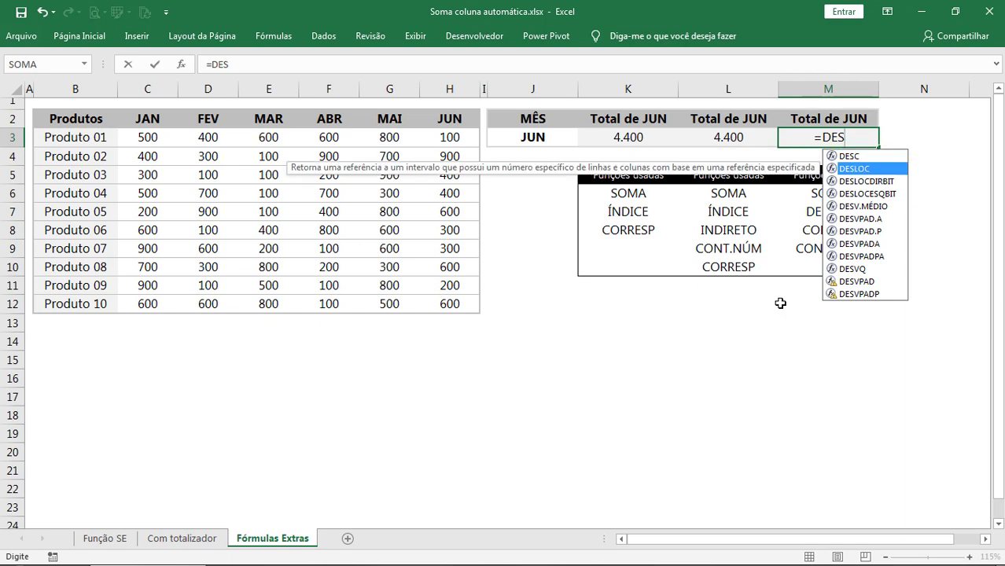
key(Tab)
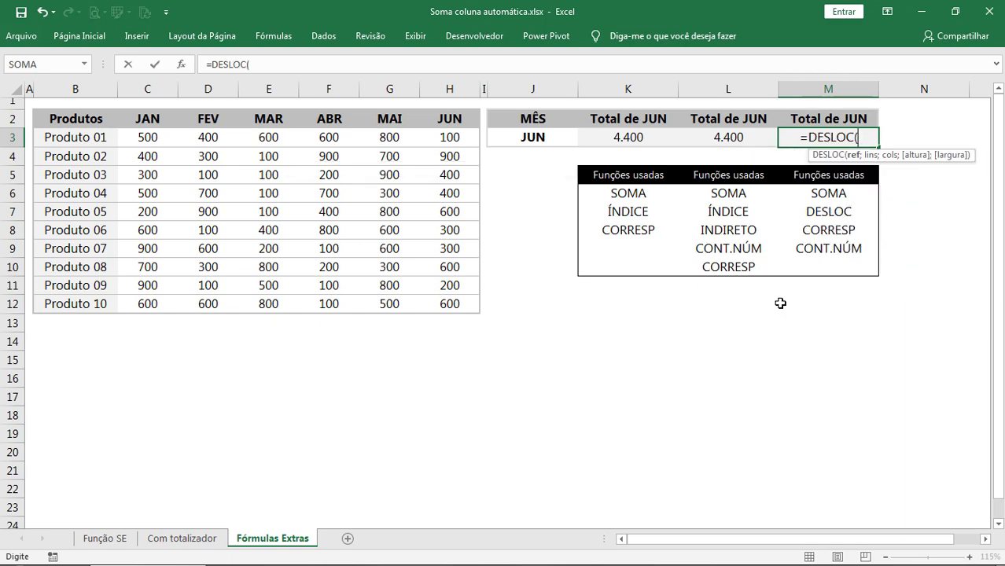
click(95, 139)
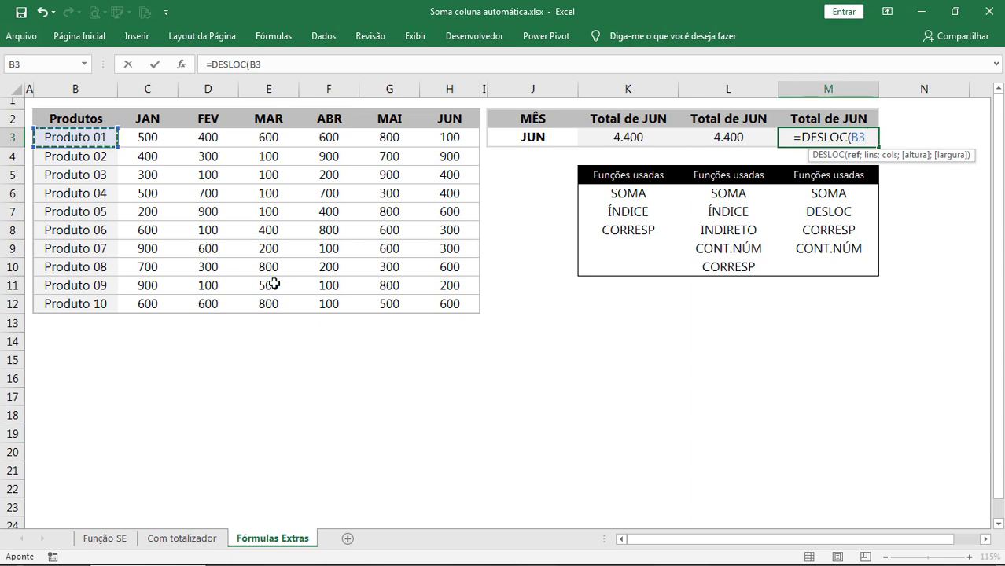
text(;)
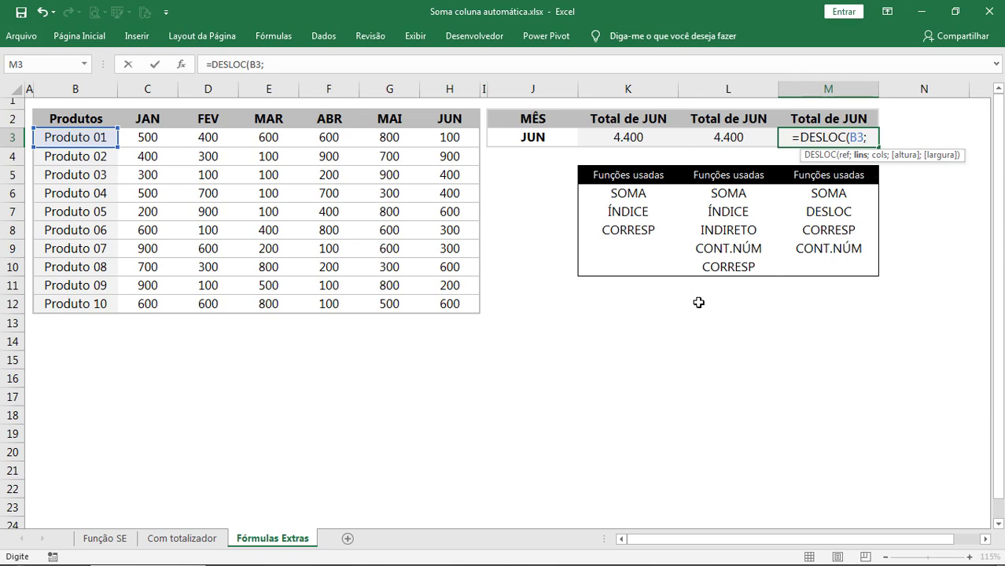
text(0;)
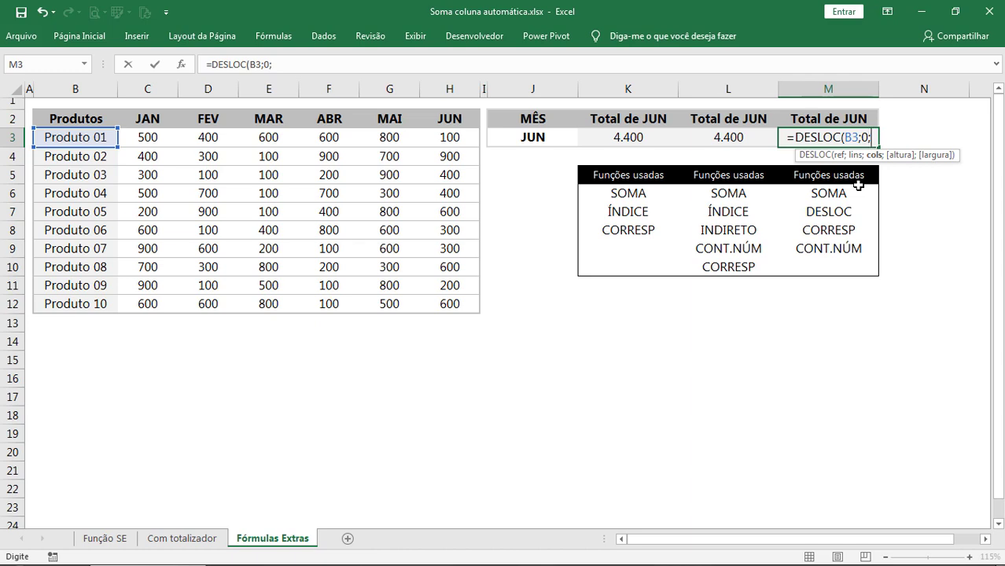
Add CORRESP(J3;C2:H2;0) as DESLOC's column offset
text(CO)
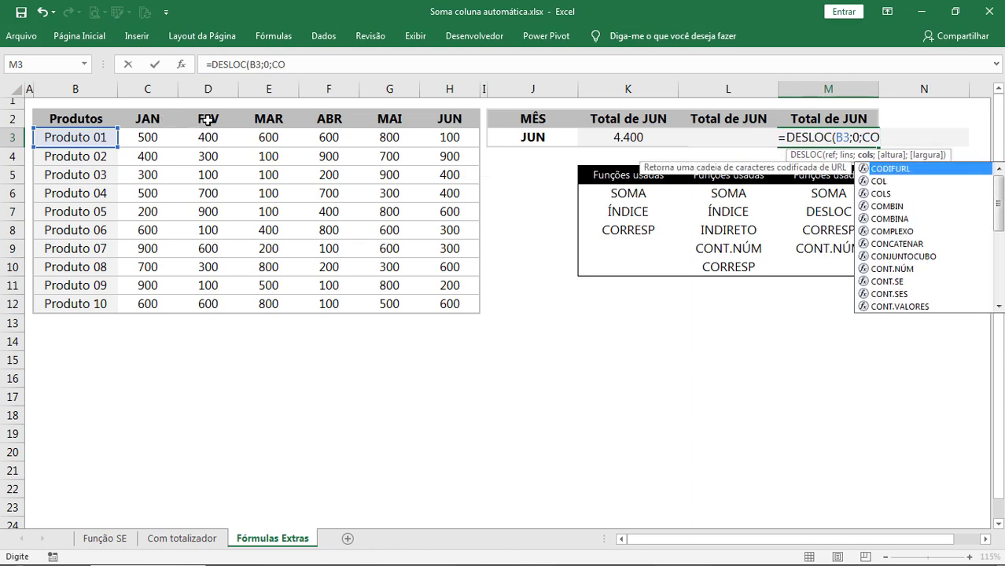
text(RR)
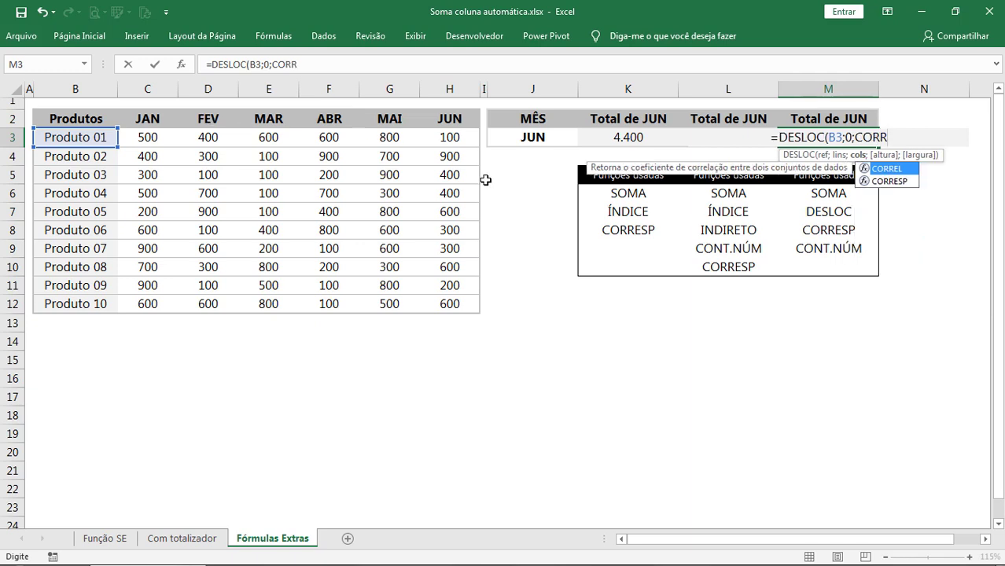
key(Down)
key(Tab)
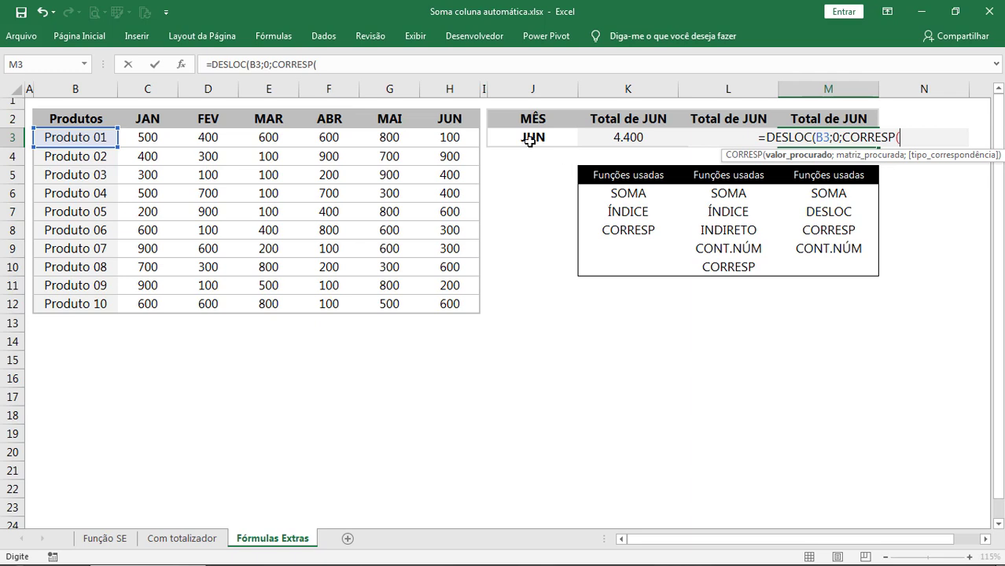
click(532, 138)
text(;)
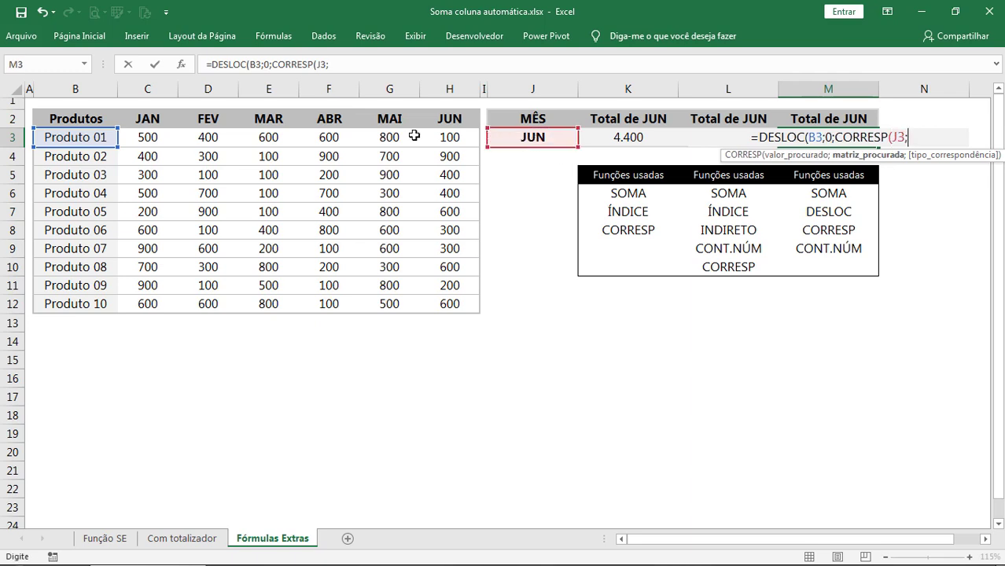
drag(144, 118, 453, 114)
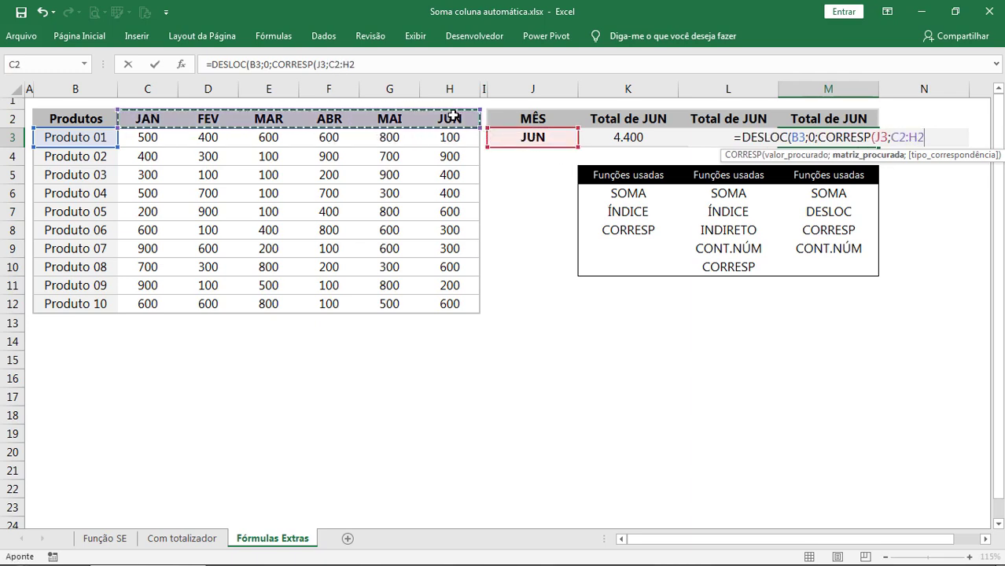
text(;0))
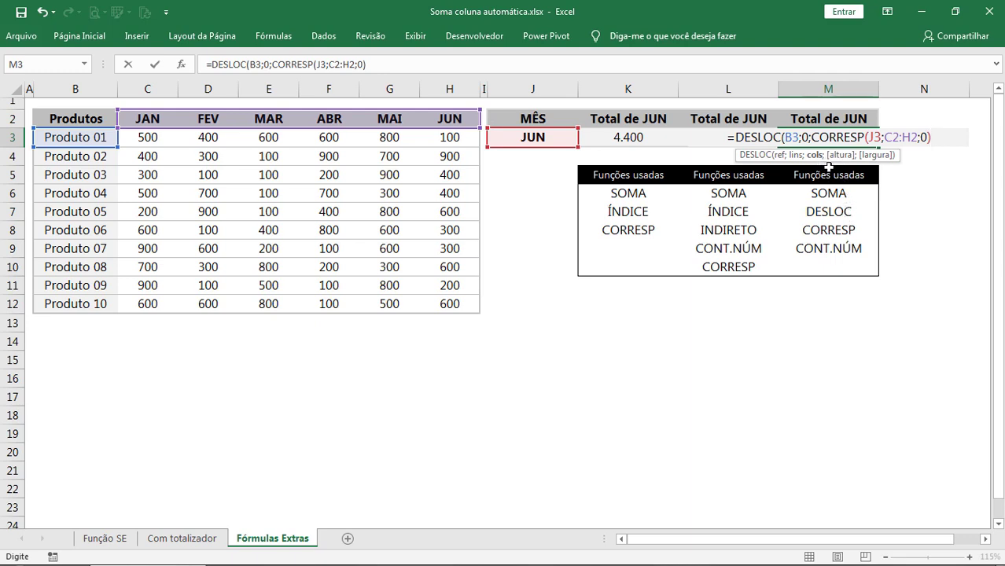
Give M3's DESLOC a height of CONT.NÚM(H:H) and a width of 1
text(;)
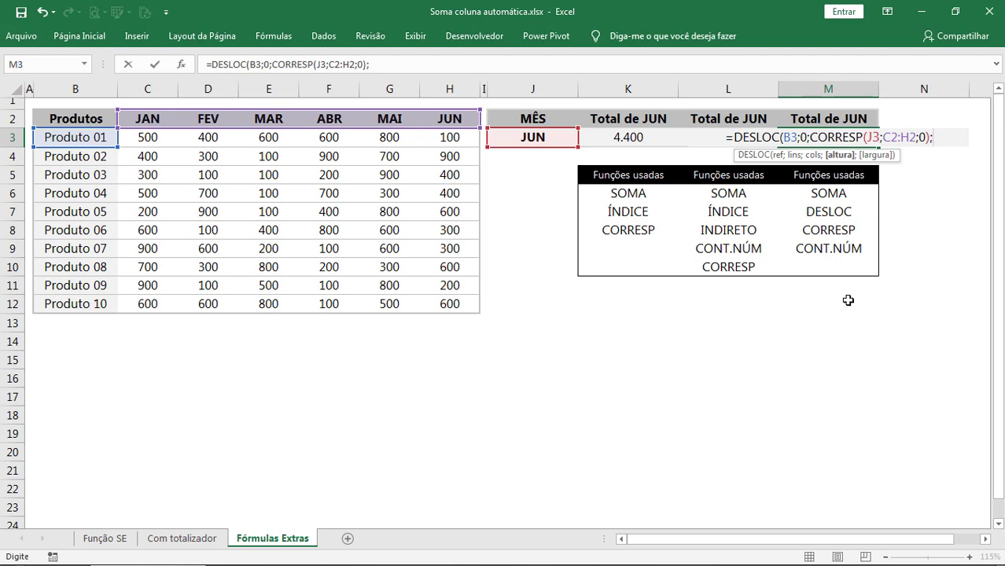
text(CONT.)
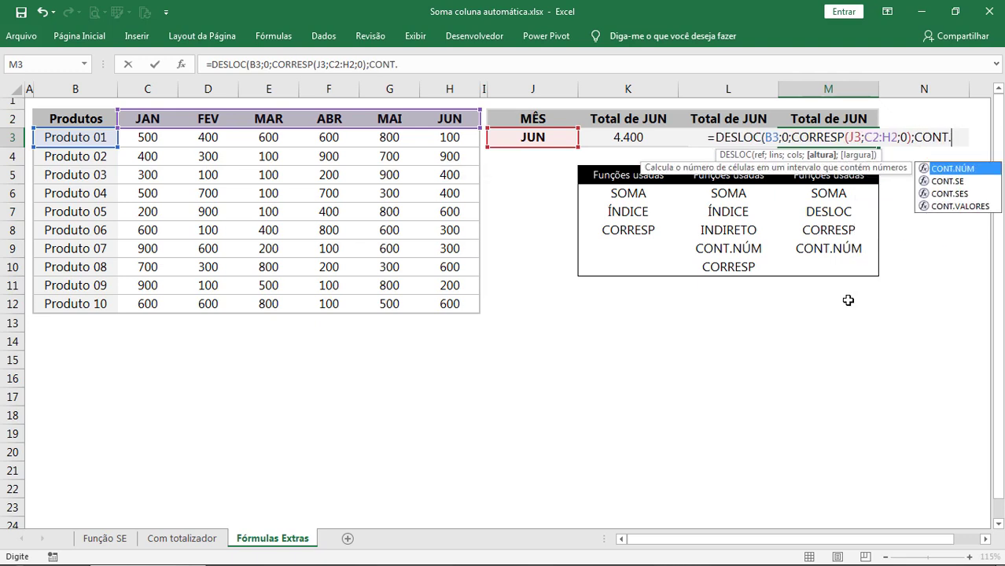
key(Tab)
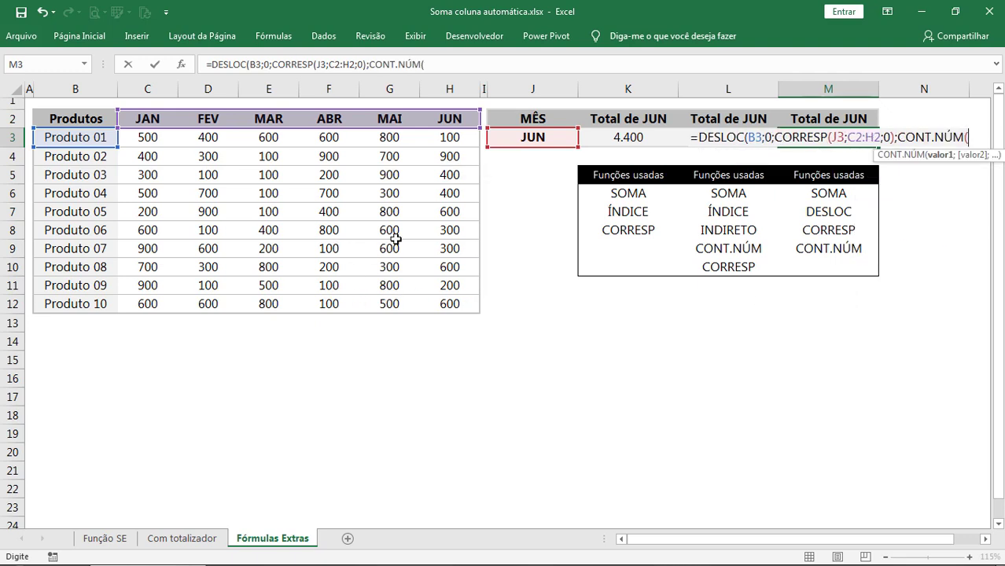
click(442, 214)
key(ctrl+space)
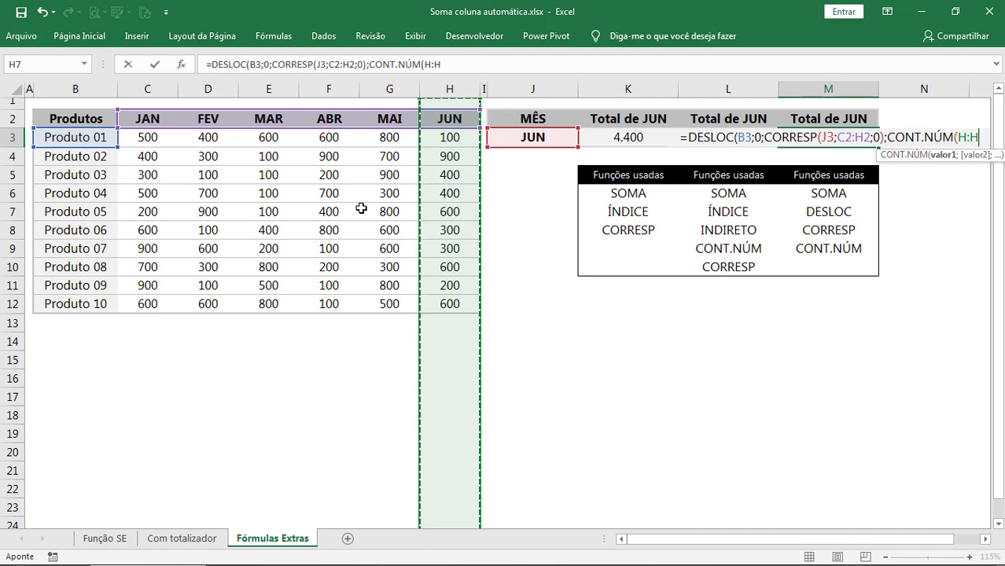
text())
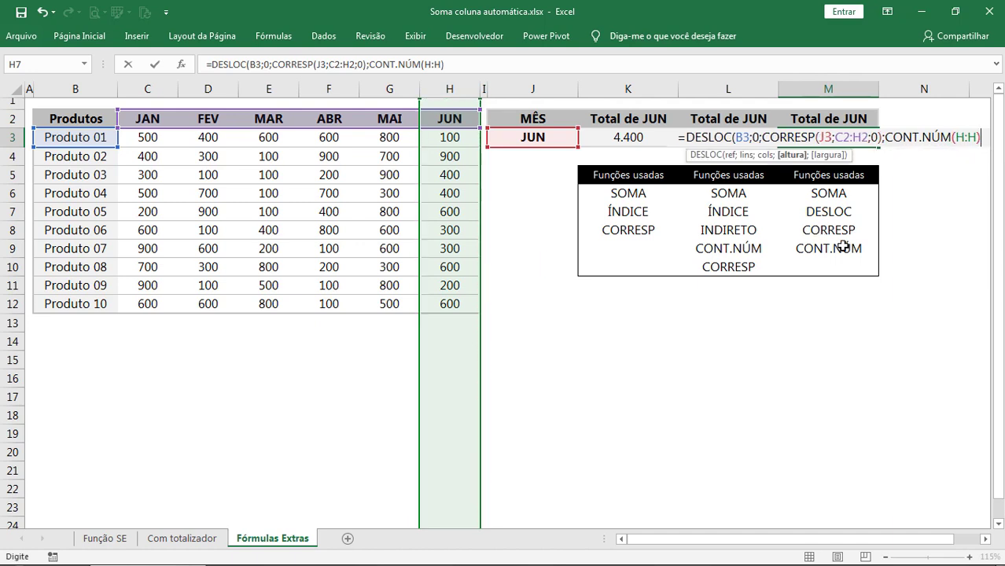
text(;1)
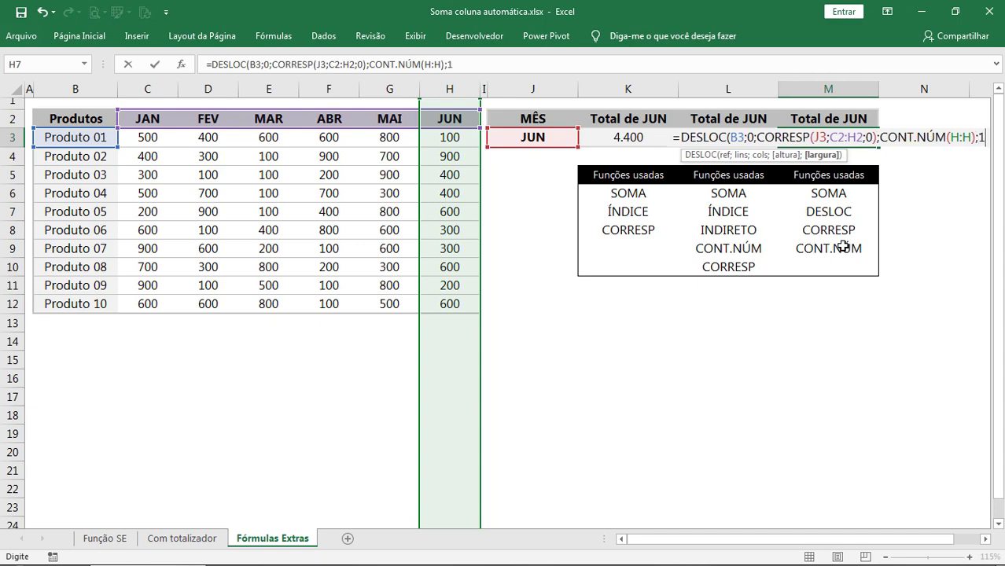
text())
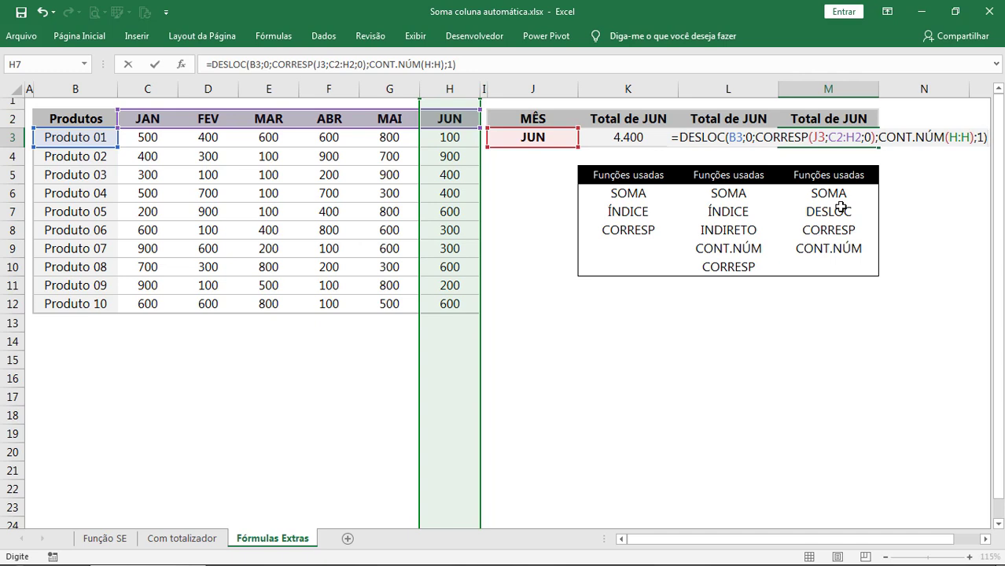
Preview M3's array, then wrap DESLOC in SOMA so M3 shows 4.400
key(F9)
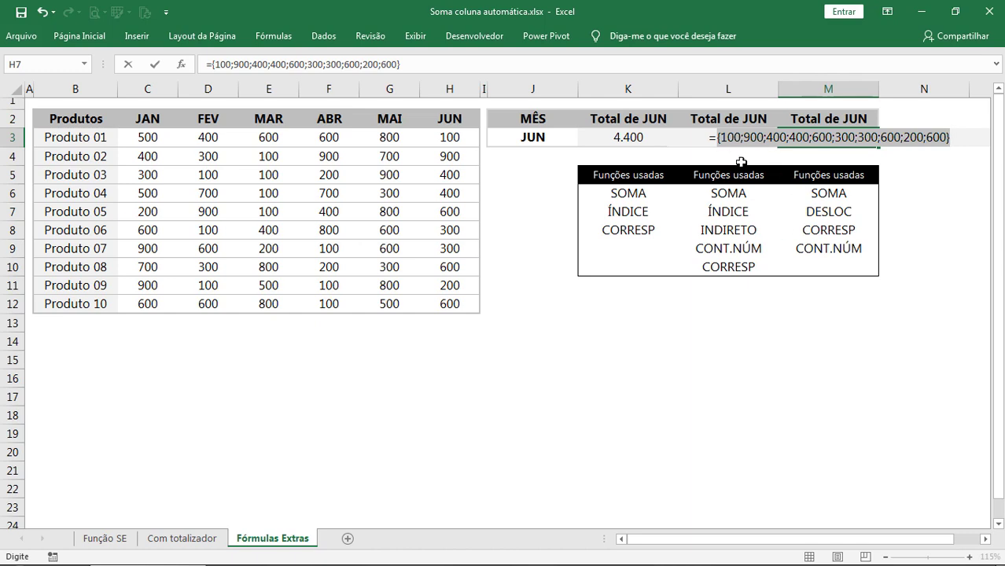
drag(719, 137, 943, 138)
key(ctrl+z)
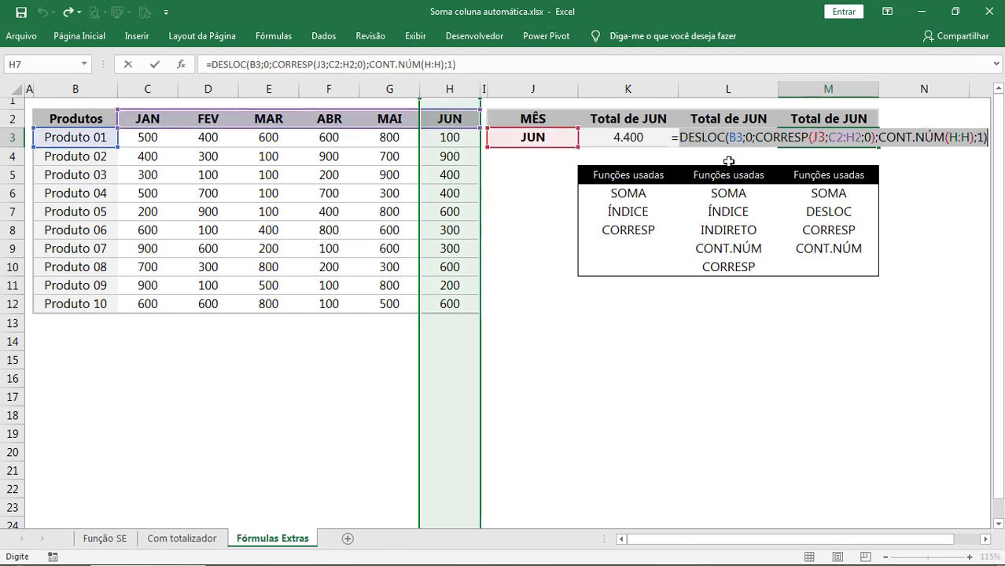
key(Delete)
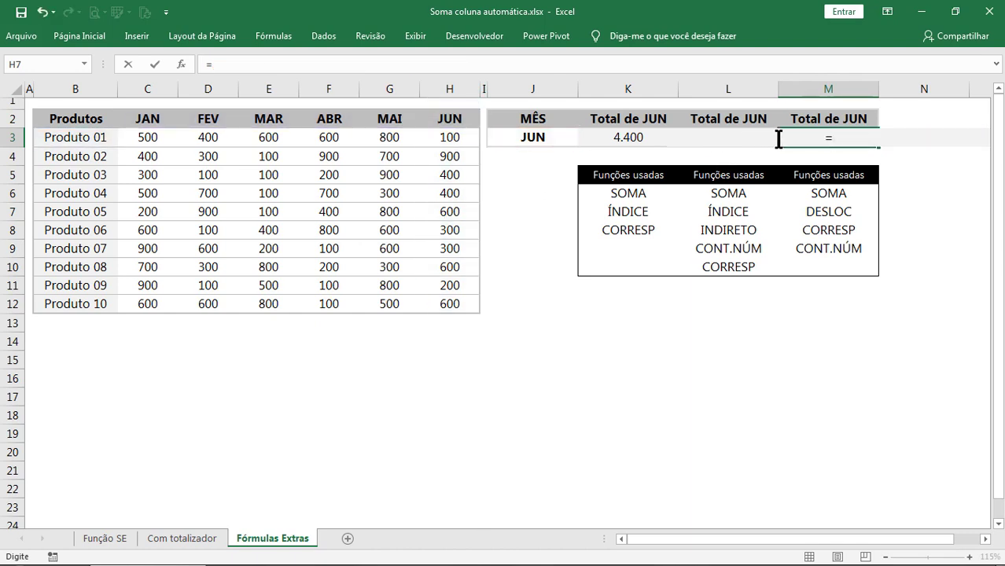
text(SOMA()
key(ctrl+v)
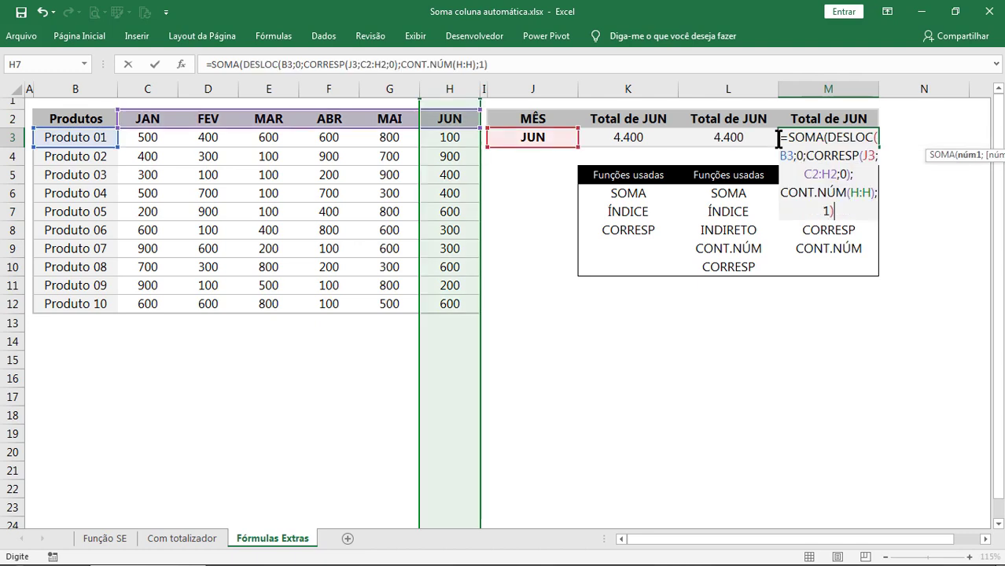
text())
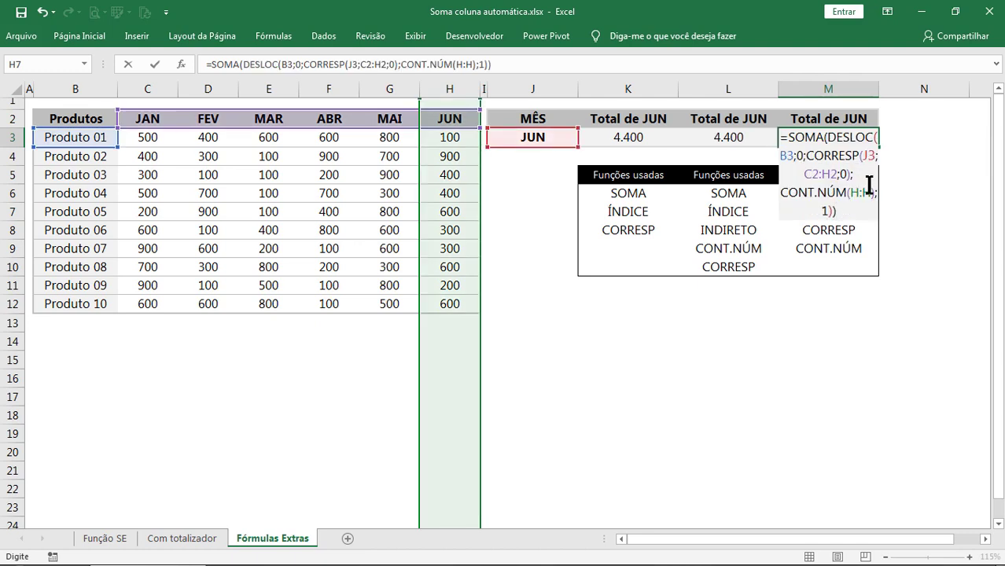
key(Return)
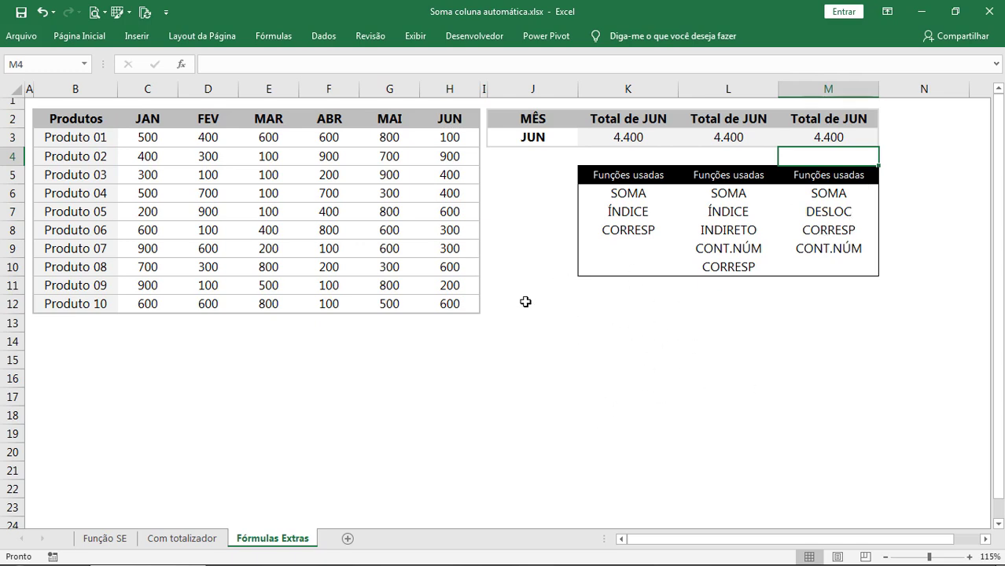
double_click(656, 137)
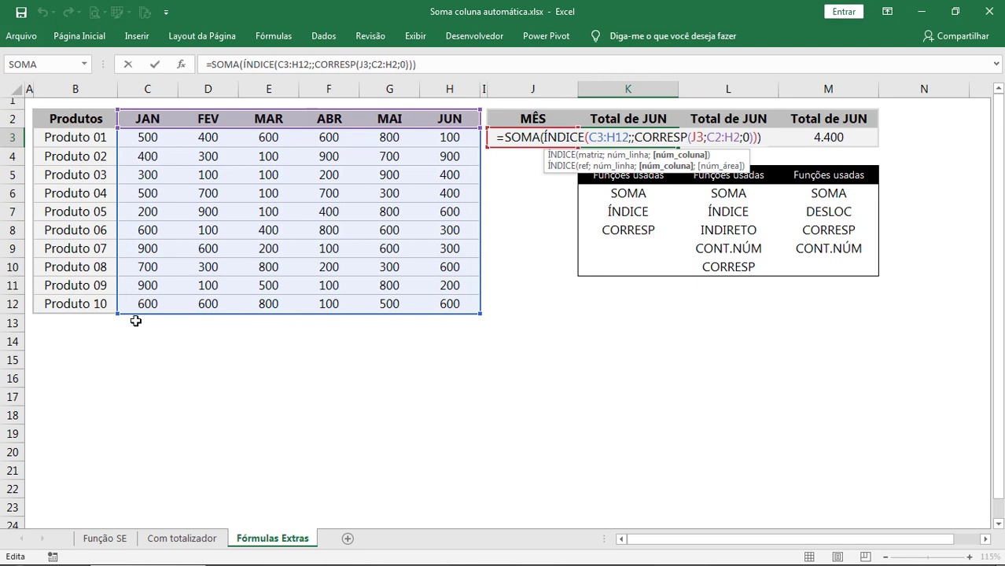
key(Escape)
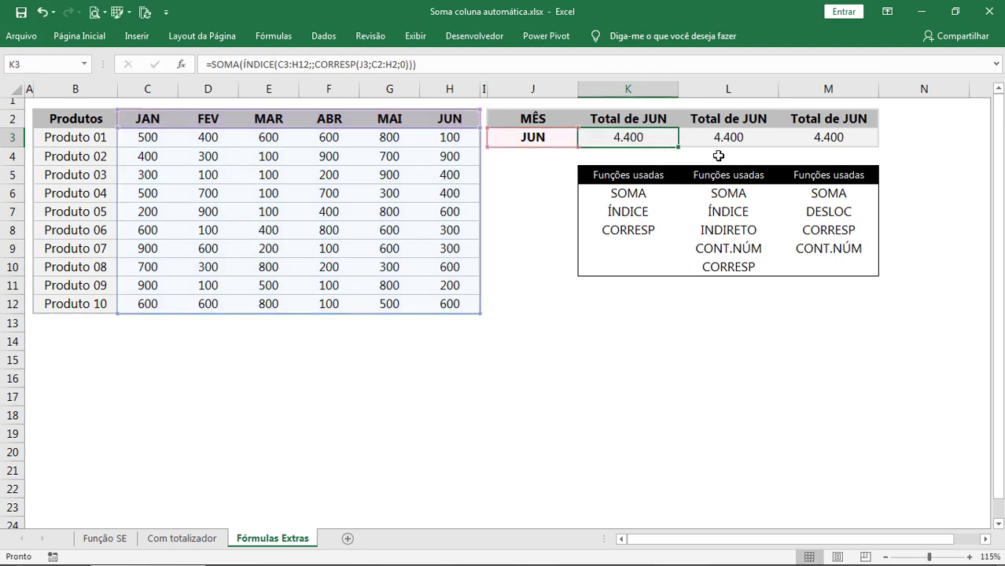
click(721, 137)
double_click(721, 137)
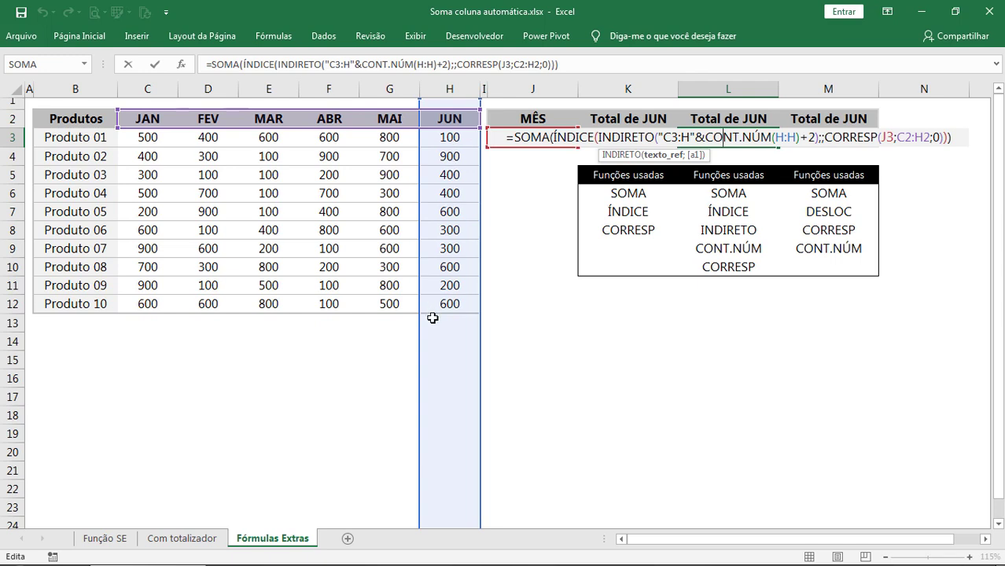
key(Escape)
click(832, 139)
double_click(838, 140)
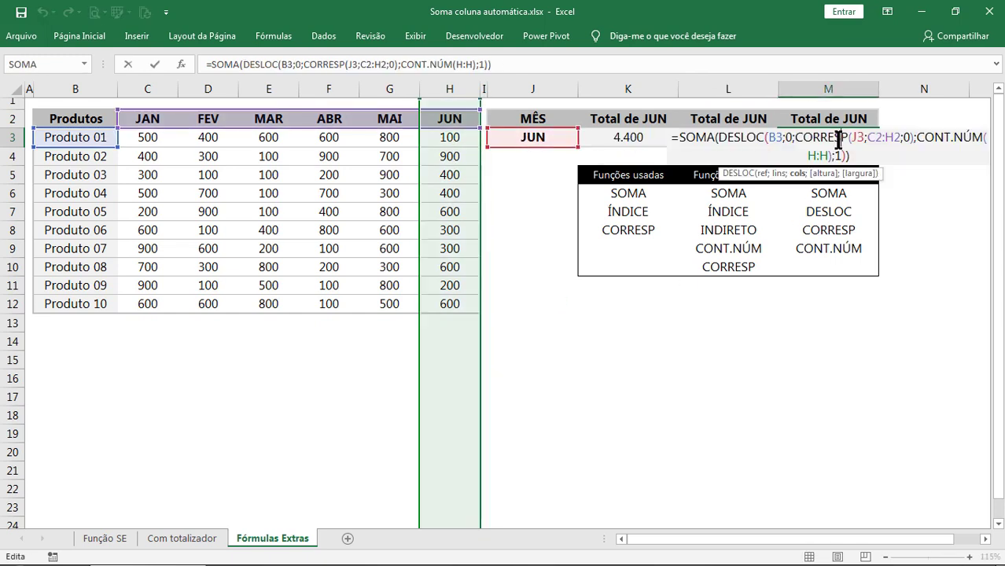
key(Escape)
Add a Produto 11 row in B13 with 600 in every month C13:H13
click(78, 322)
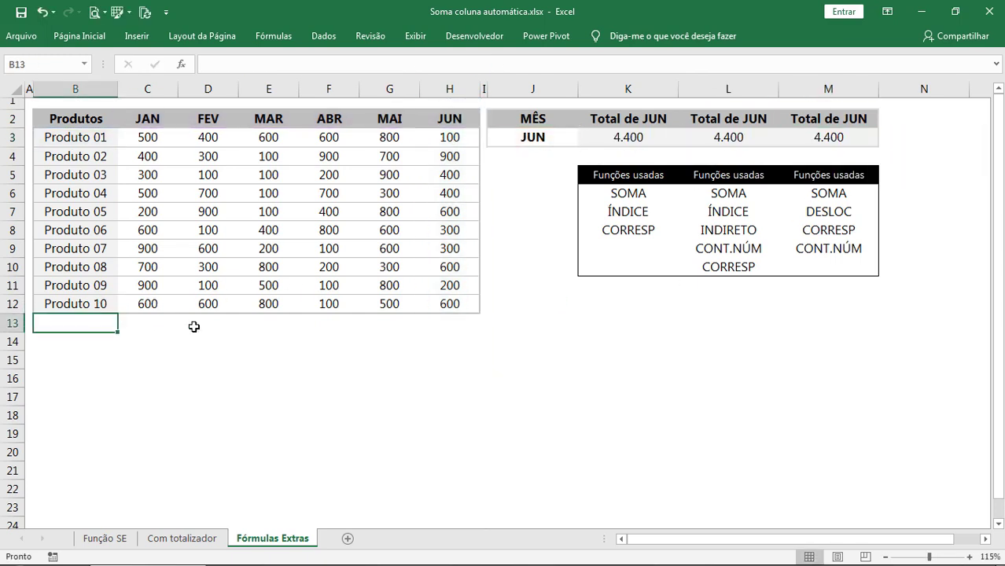
text(Produto 1)
key(BackSpace)
text(1)
key(Return)
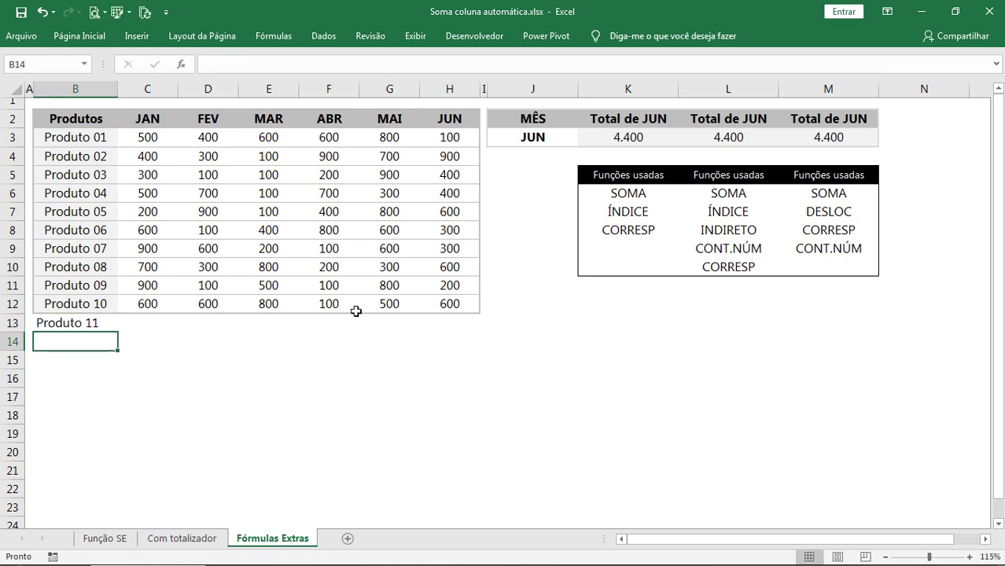
drag(142, 325, 416, 338)
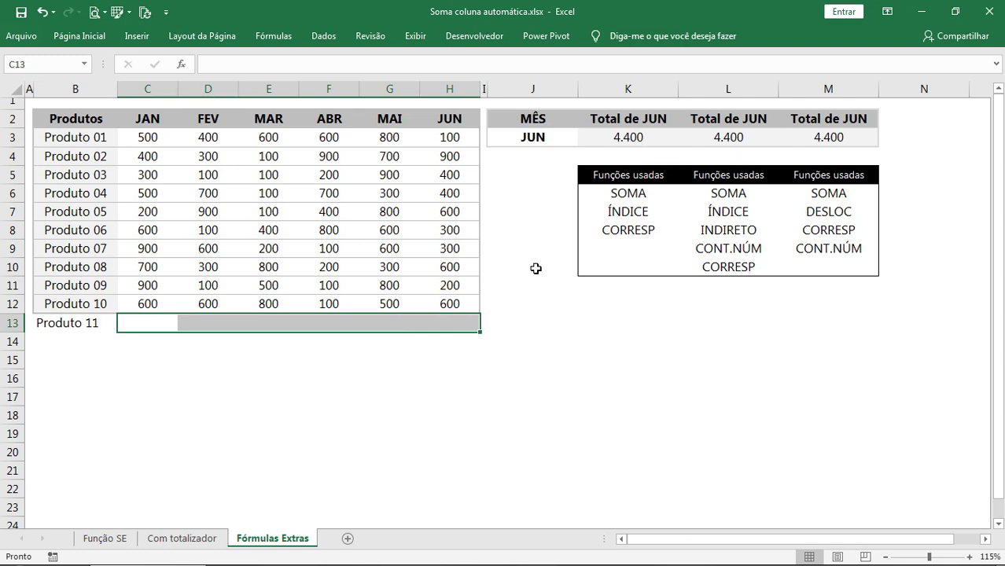
key(F2)
text(600)
key(ctrl+Return)
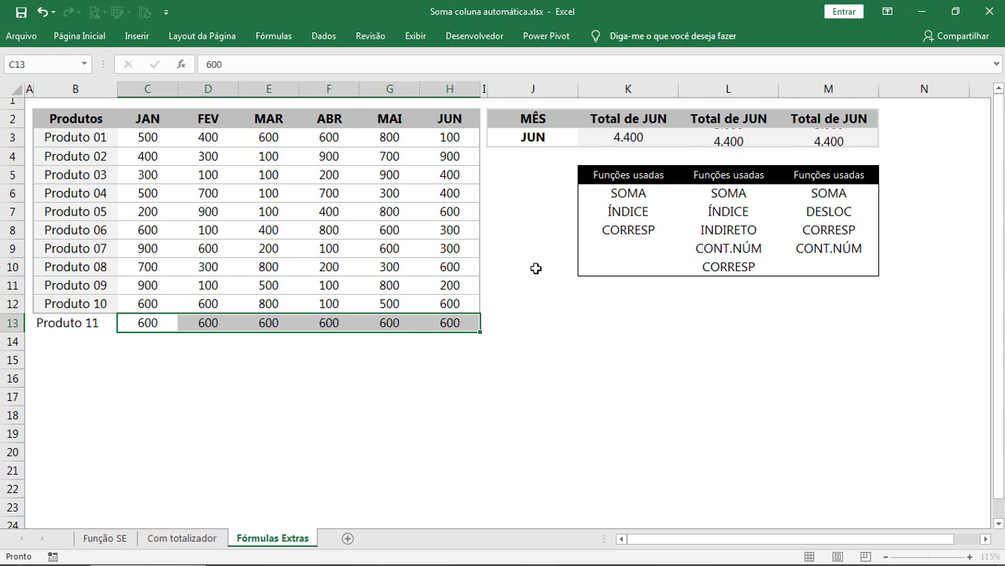
Review the L3, M3 and K3 formulas: L3 and M3 reach 5.000, K3 stays 4.400
double_click(732, 139)
key(Escape)
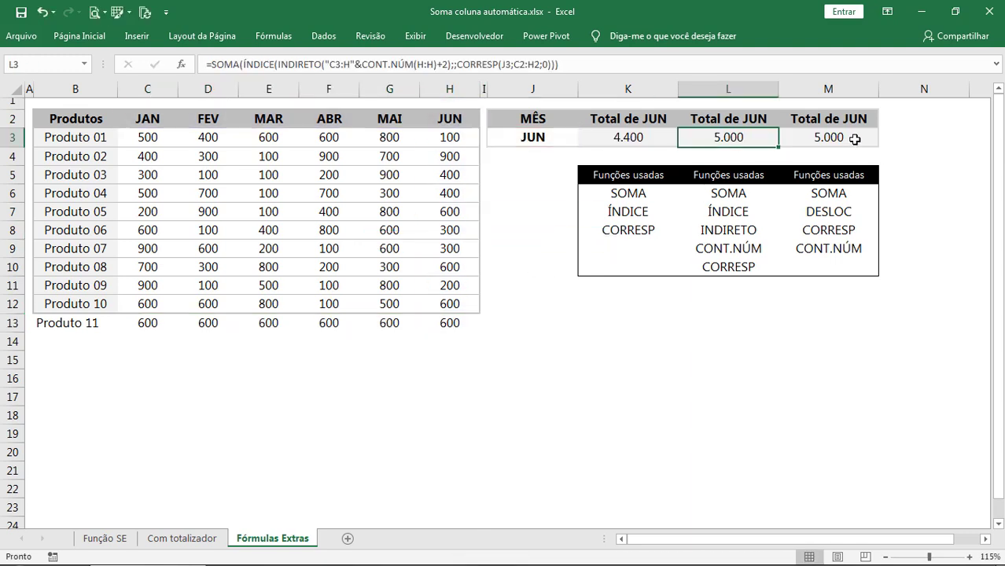
double_click(826, 138)
key(Escape)
double_click(653, 137)
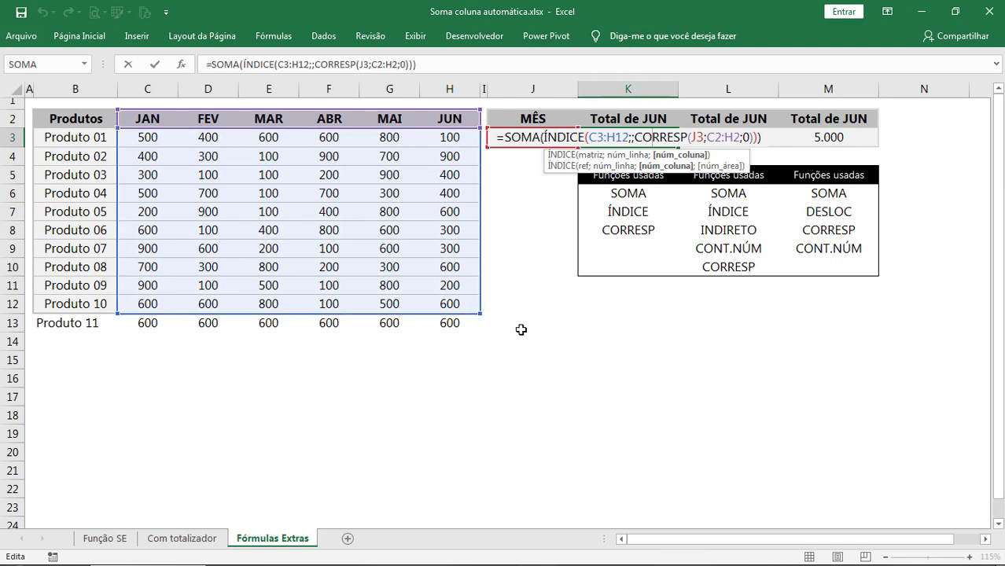
key(Escape)
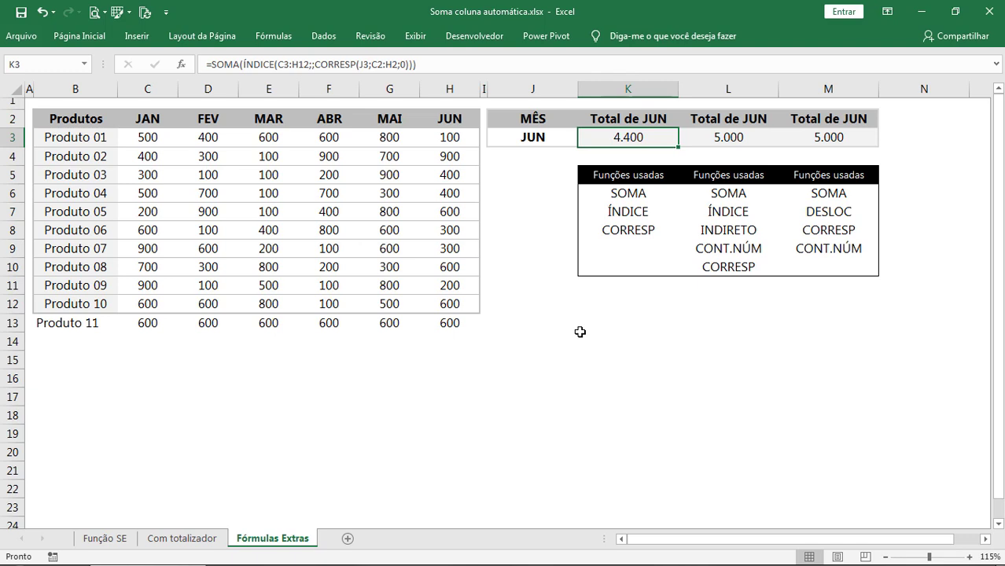
Move between the Com totalizador, Fórmulas Extras and Função SE sheets, ending on Função SE
key(ctrl+Page_Up)
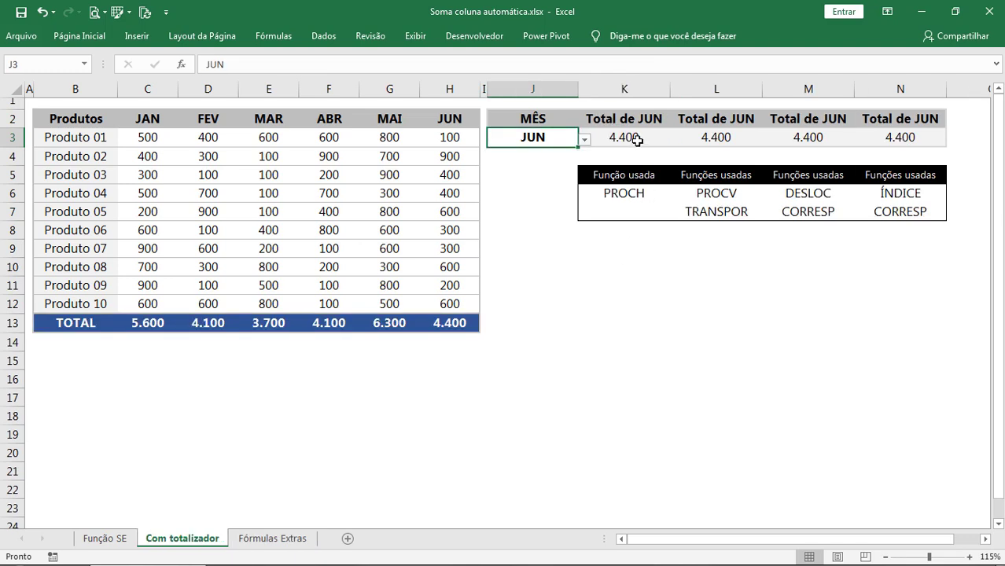
click(272, 538)
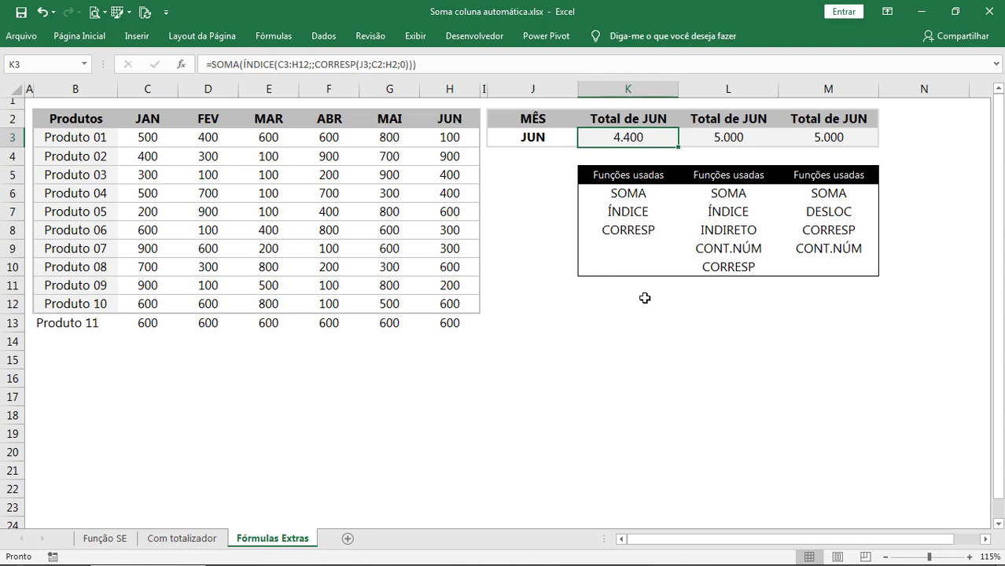
key(ctrl+Page_Up)
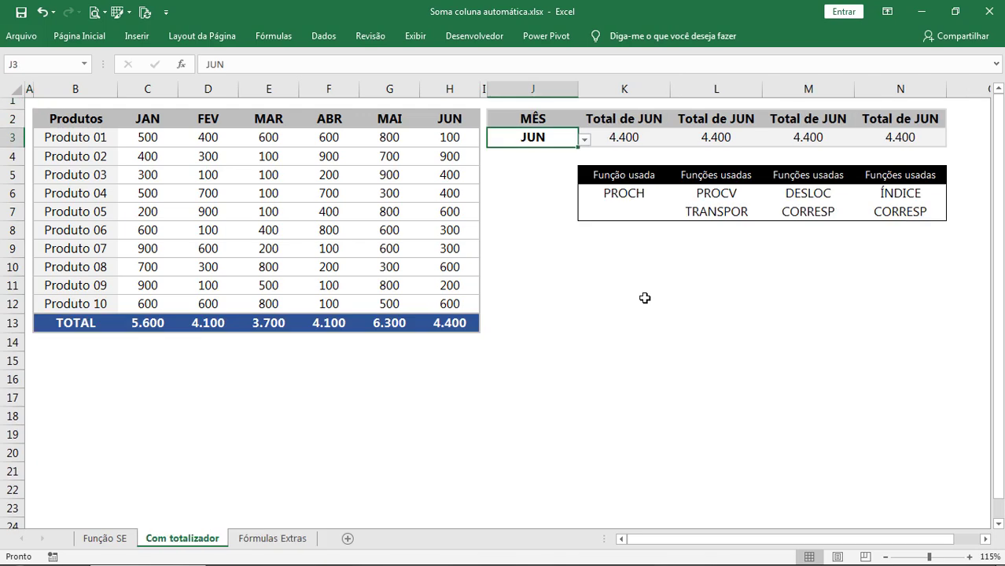
key(ctrl+Page_Up)
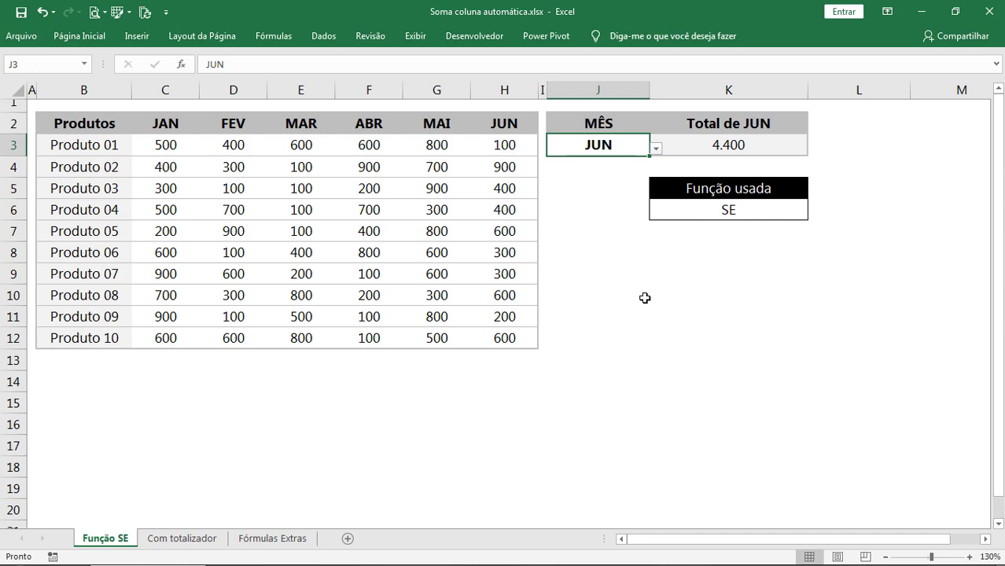
key(ctrl+Page_Down)
key(ctrl+Page_Down)
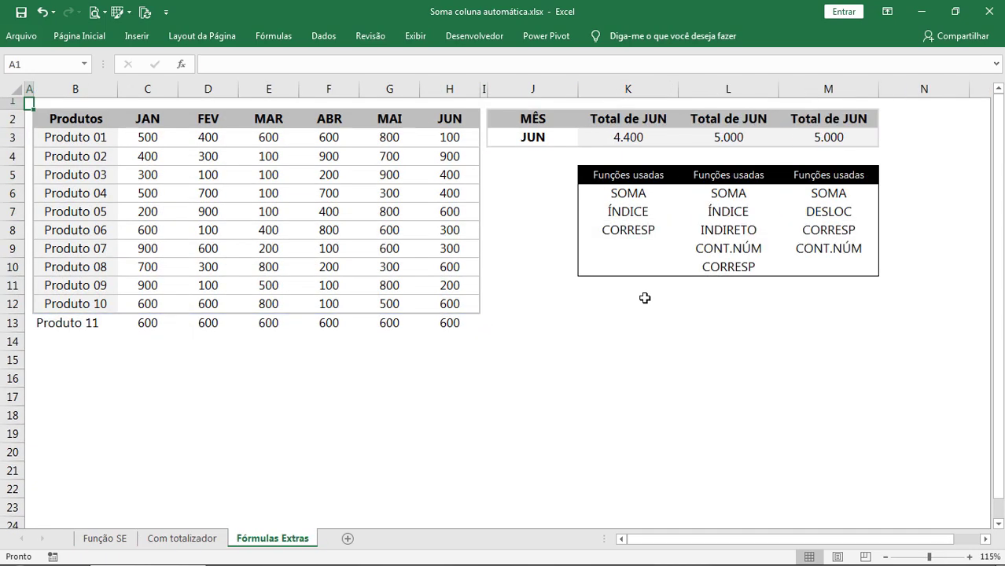
key(ctrl+Page_Up)
key(ctrl+Page_Up)
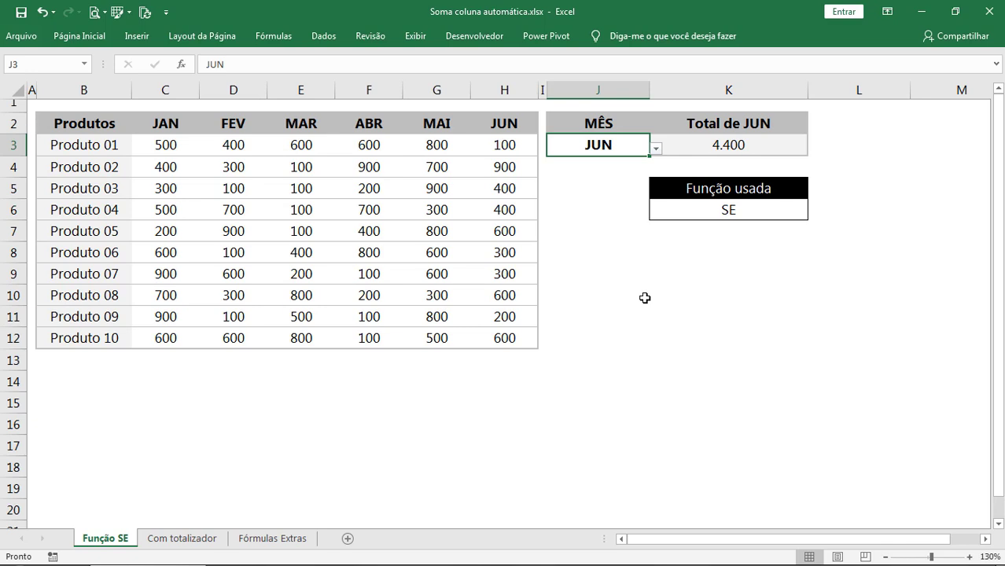